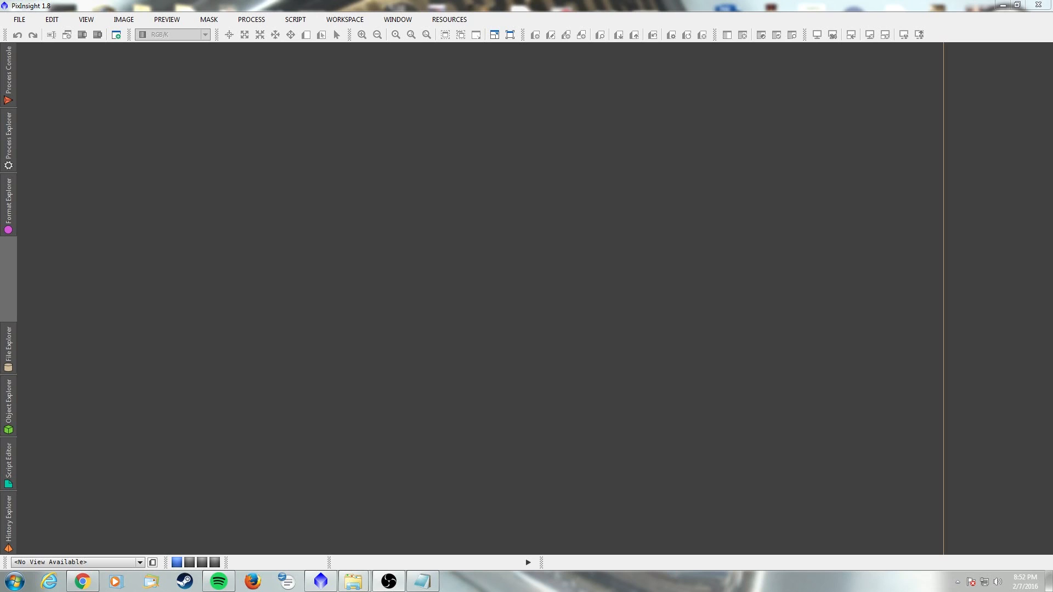
- Launch the BatchPreprocessing script
{"action": "left_click", "coordinate": [297, 20]}
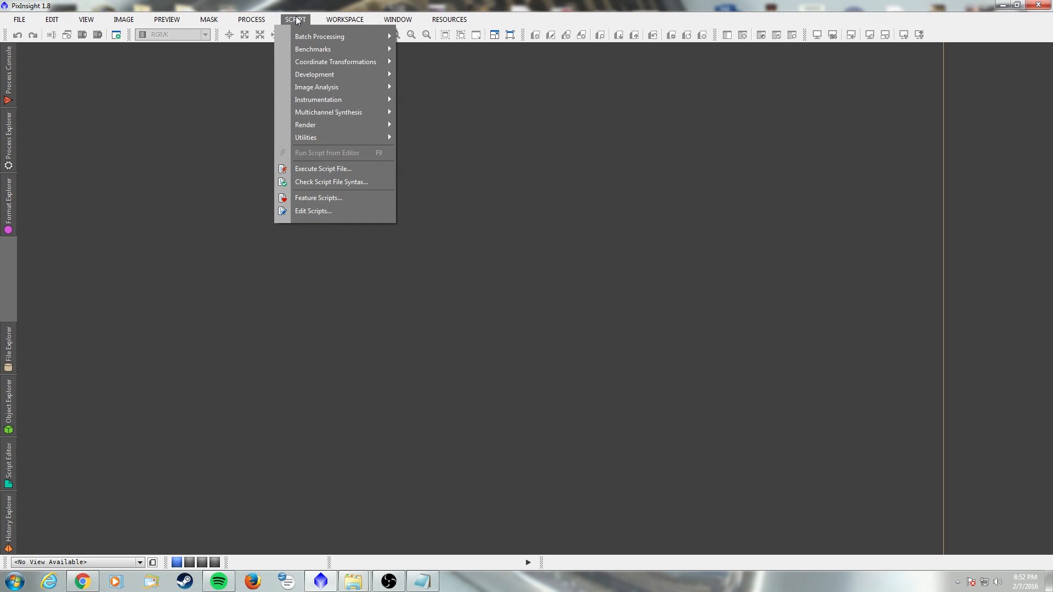
{"action": "mouse_move", "coordinate": [308, 37]}
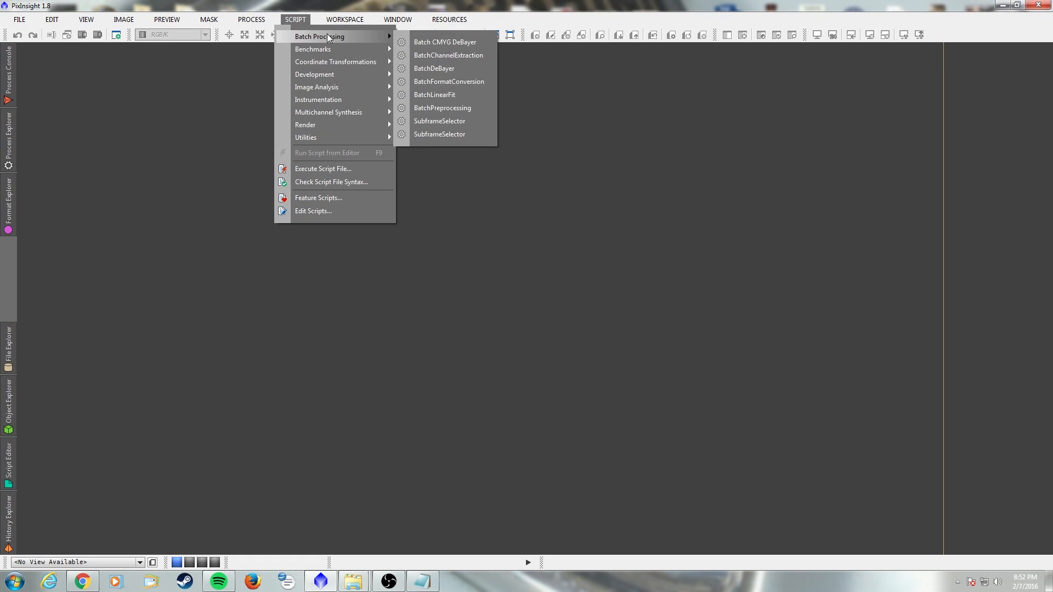
{"action": "left_click", "coordinate": [456, 110]}
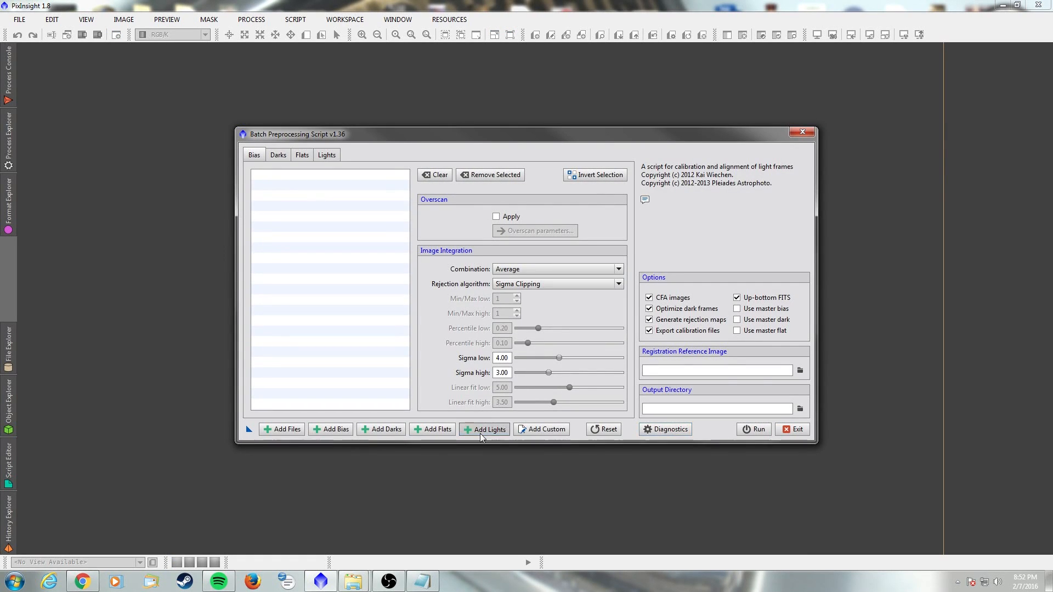
- Add all raw light frames from the lights folder of Orion 2-2-2016, leaving out the IMG_4339 preview picture
{"action": "left_click", "coordinate": [481, 430]}
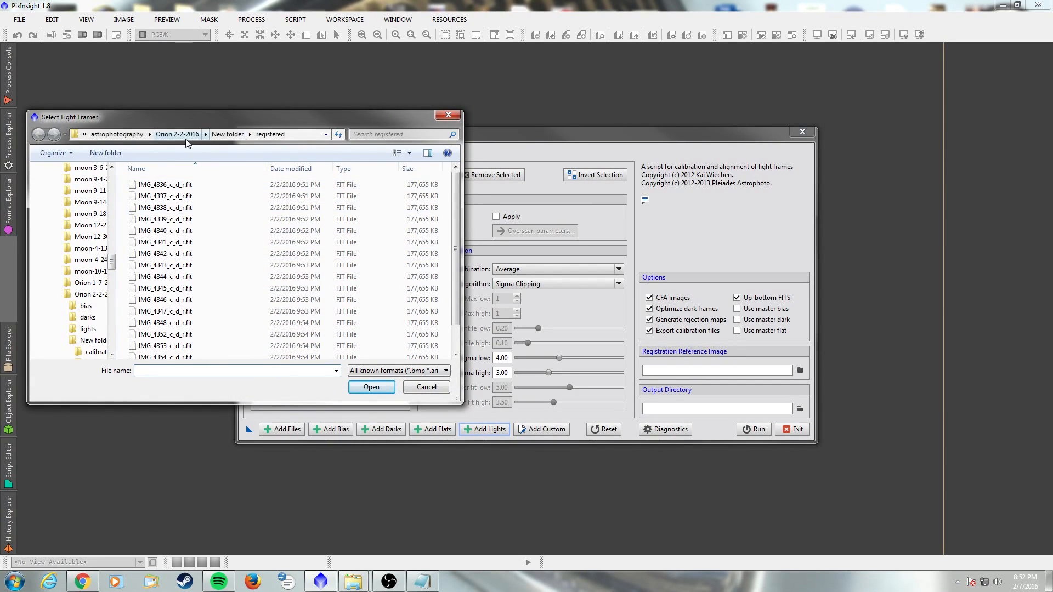
{"action": "left_click", "coordinate": [185, 138]}
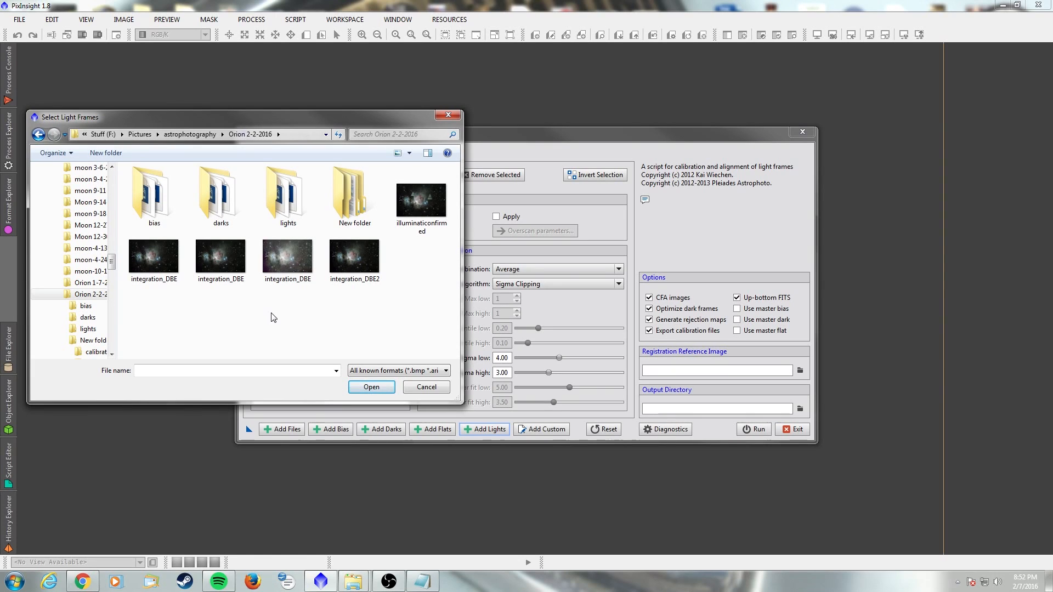
{"action": "right_click", "coordinate": [183, 310]}
{"action": "left_click", "coordinate": [164, 314]}
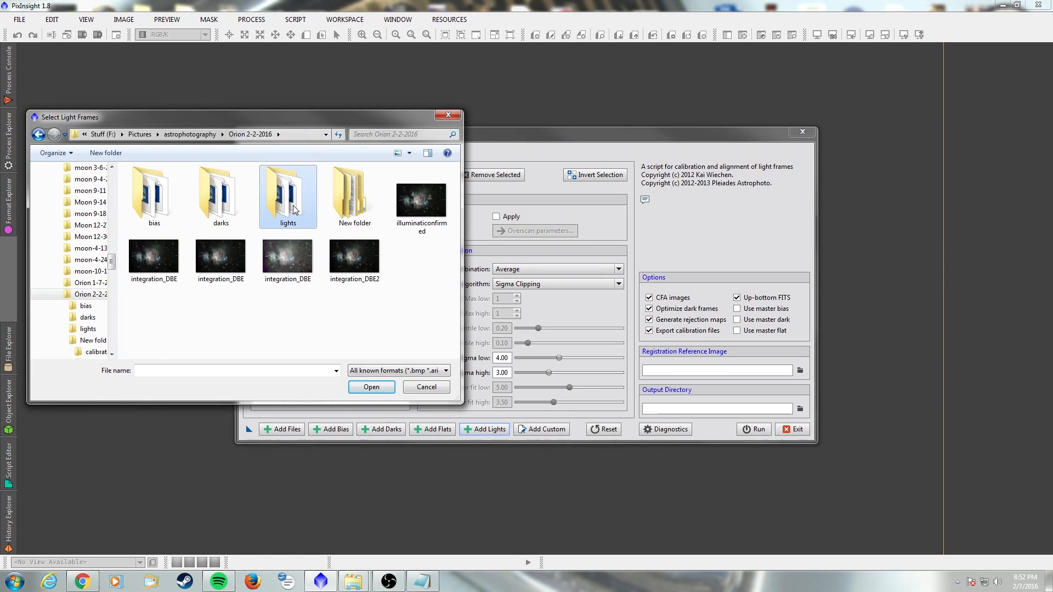
{"action": "key", "text": "Left"}
{"action": "key", "text": "Left"}
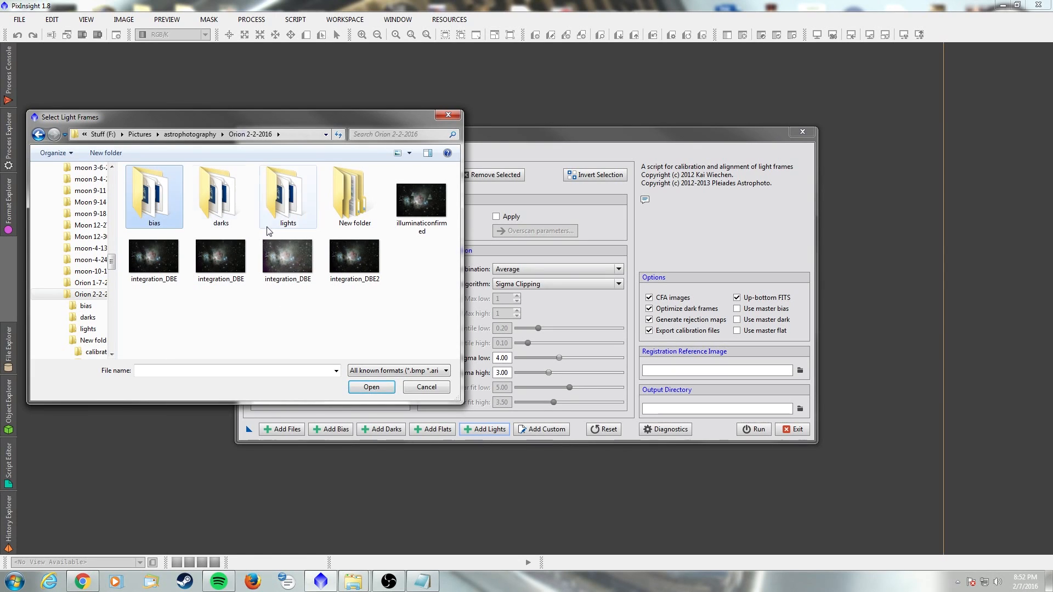
{"action": "double_click", "coordinate": [283, 206]}
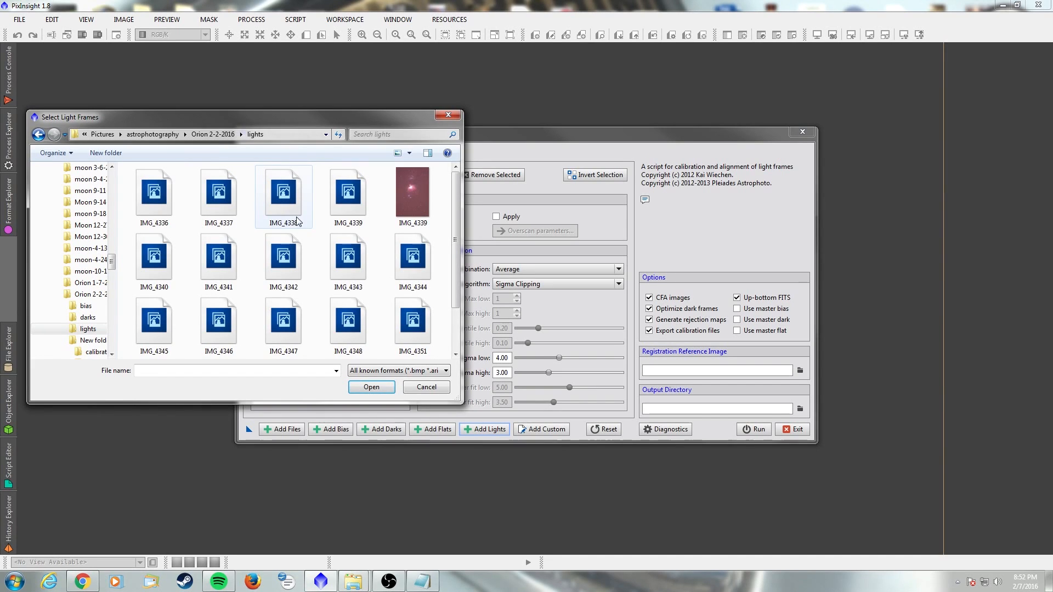
{"action": "left_click", "coordinate": [214, 196]}
{"action": "key", "text": "ctrl+a"}
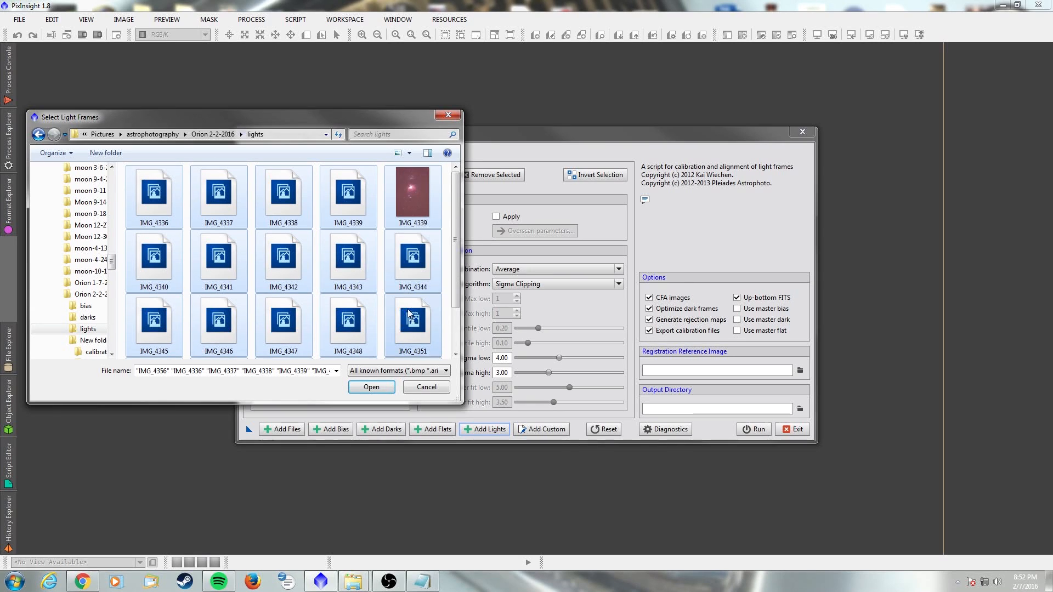
{"action": "left_click", "coordinate": [412, 192], "text": "ctrl"}
{"action": "left_click", "coordinate": [371, 389]}
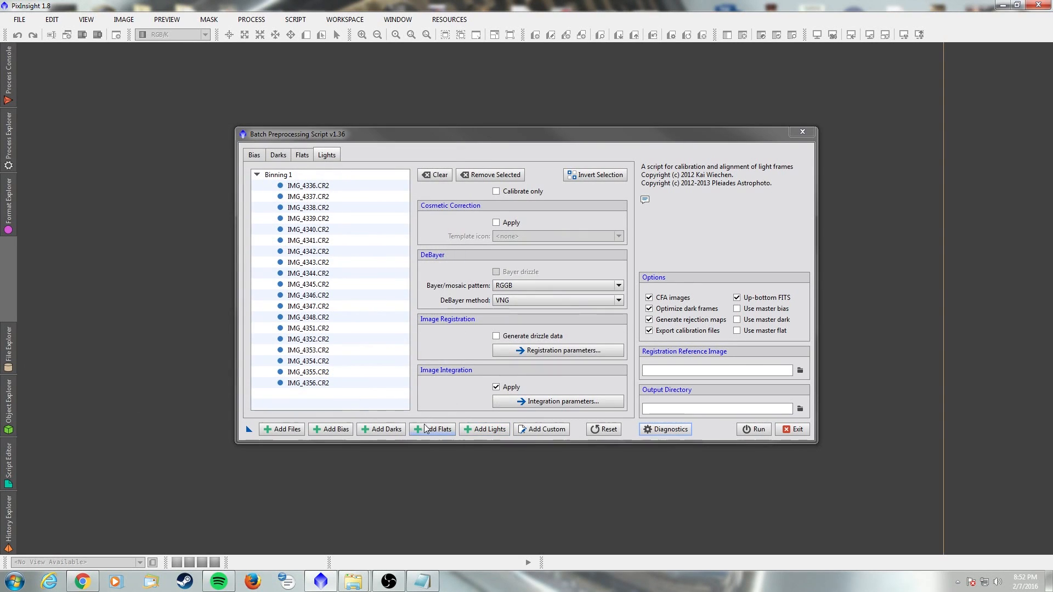
- Add the dark frames IMG_4357 through IMG_4362 from the darks folder of Orion 2-2-2016
{"action": "left_click", "coordinate": [386, 429]}
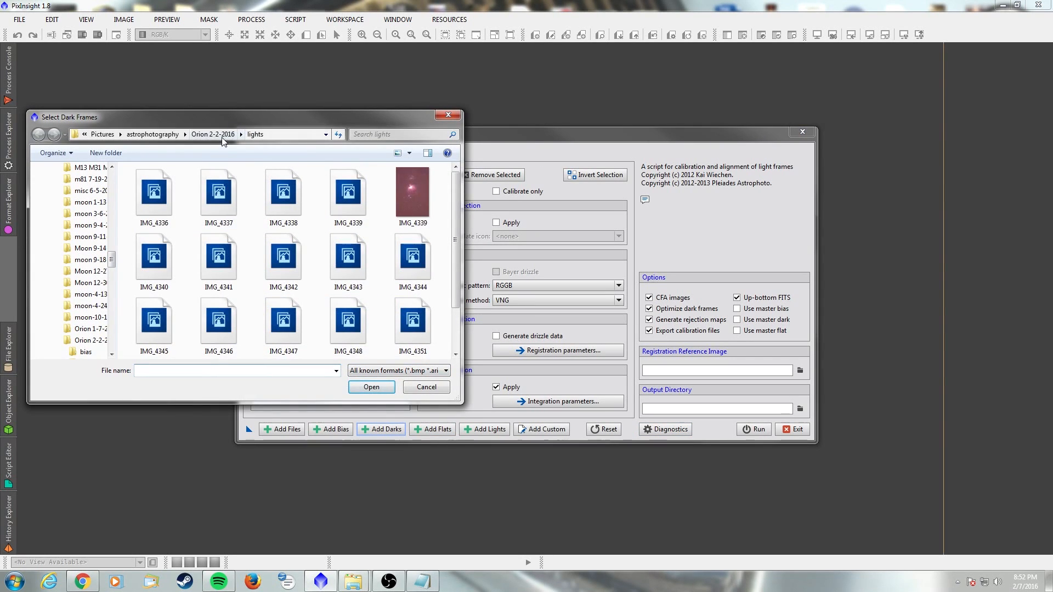
{"action": "left_click", "coordinate": [222, 138]}
{"action": "double_click", "coordinate": [209, 200]}
{"action": "left_click", "coordinate": [160, 186]}
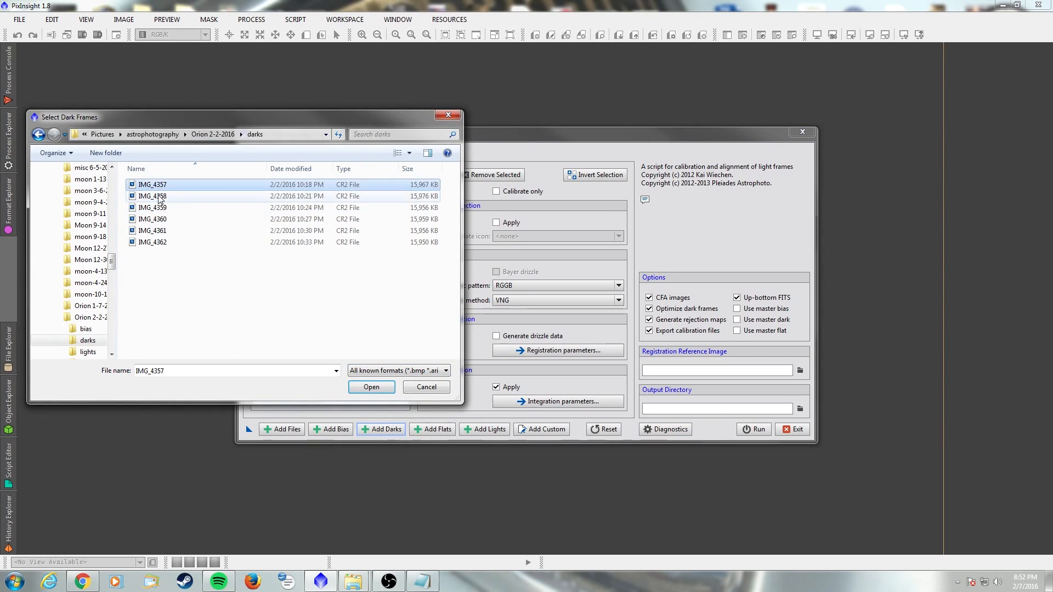
{"action": "left_click", "coordinate": [156, 242], "text": "shift"}
{"action": "left_click", "coordinate": [370, 387]}
- Add the bias frames IMG_4363 through IMG_4375 from the bias folder of Orion 2-2-2016
{"action": "left_click", "coordinate": [340, 431]}
{"action": "left_click", "coordinate": [217, 134]}
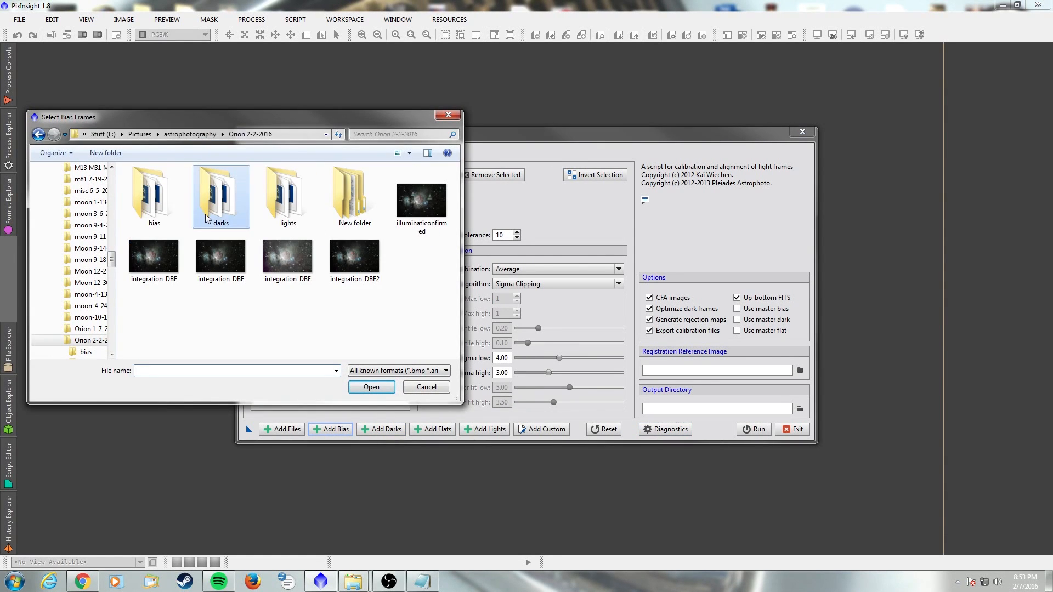
{"action": "double_click", "coordinate": [153, 197]}
{"action": "left_click", "coordinate": [160, 186]}
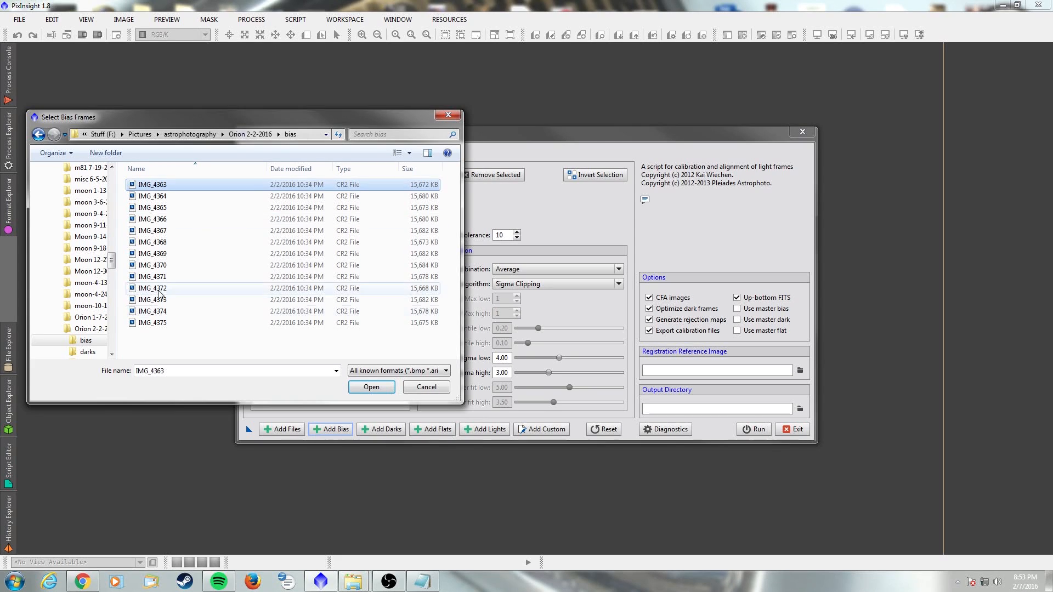
{"action": "left_click", "coordinate": [162, 323], "text": "shift"}
{"action": "left_click", "coordinate": [371, 388]}
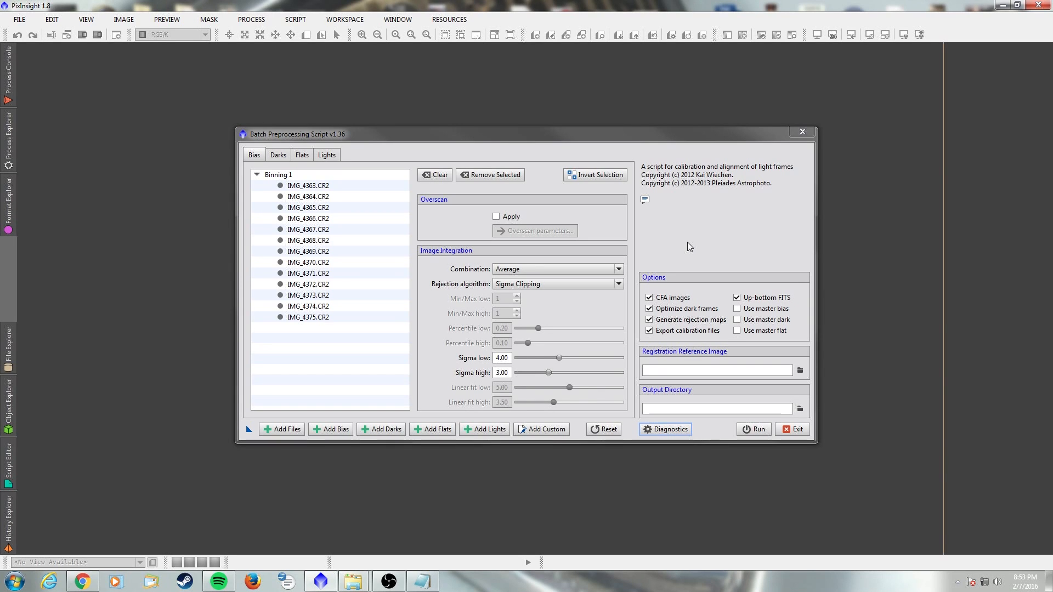
- Set IMG_4342.CR2 from the lights folder as the registration reference image
{"action": "left_click", "coordinate": [801, 371]}
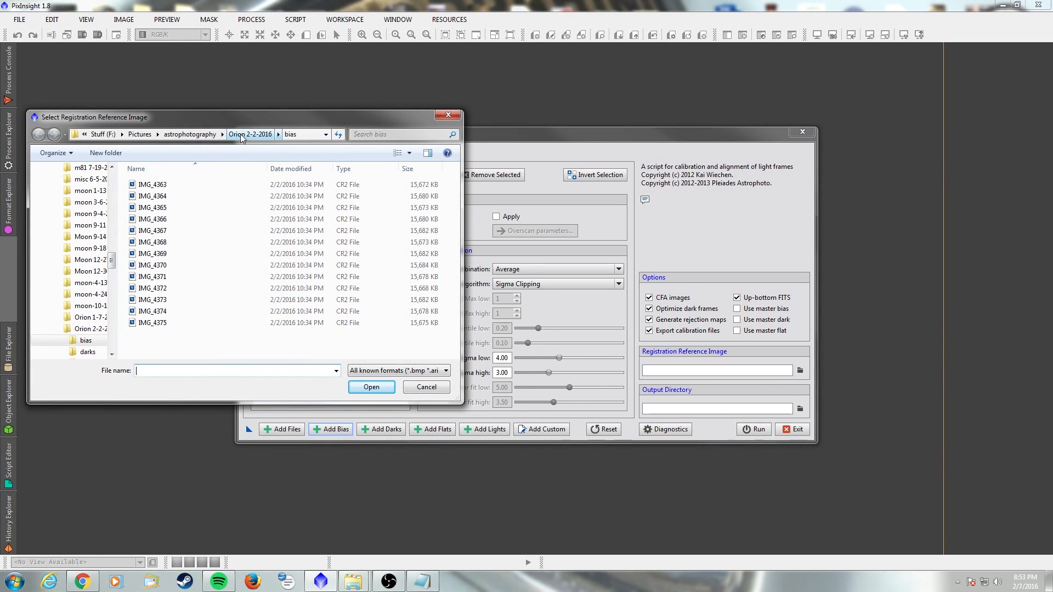
{"action": "left_click", "coordinate": [242, 137]}
{"action": "double_click", "coordinate": [285, 195]}
{"action": "double_click", "coordinate": [283, 257]}
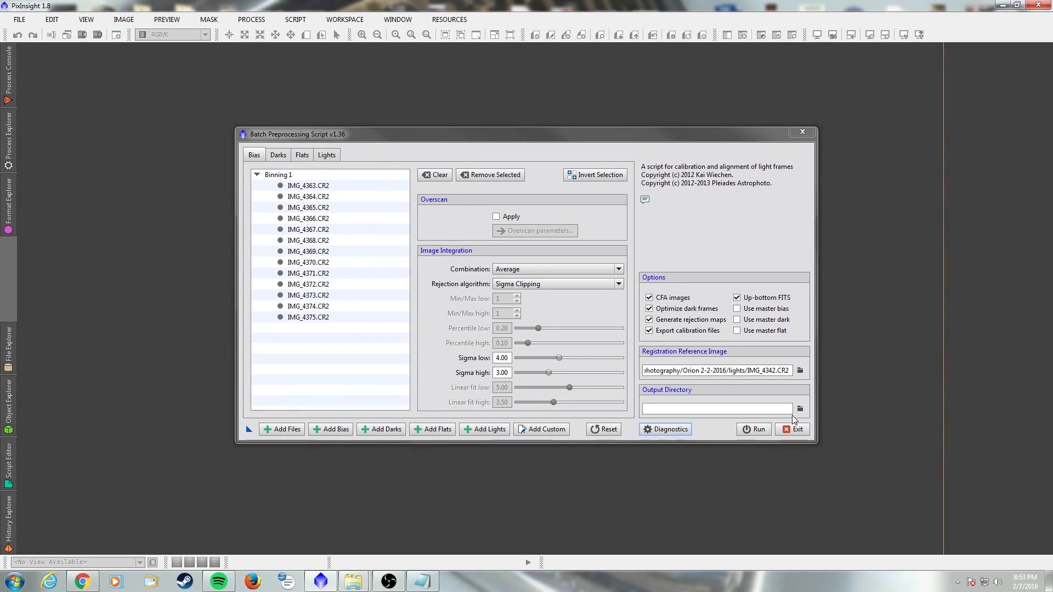
- Start choosing the output directory and browse to Pictures/astrophotography/Orion 2-2-2016 on the Stuff (F:) drive
{"action": "left_click", "coordinate": [801, 410]}
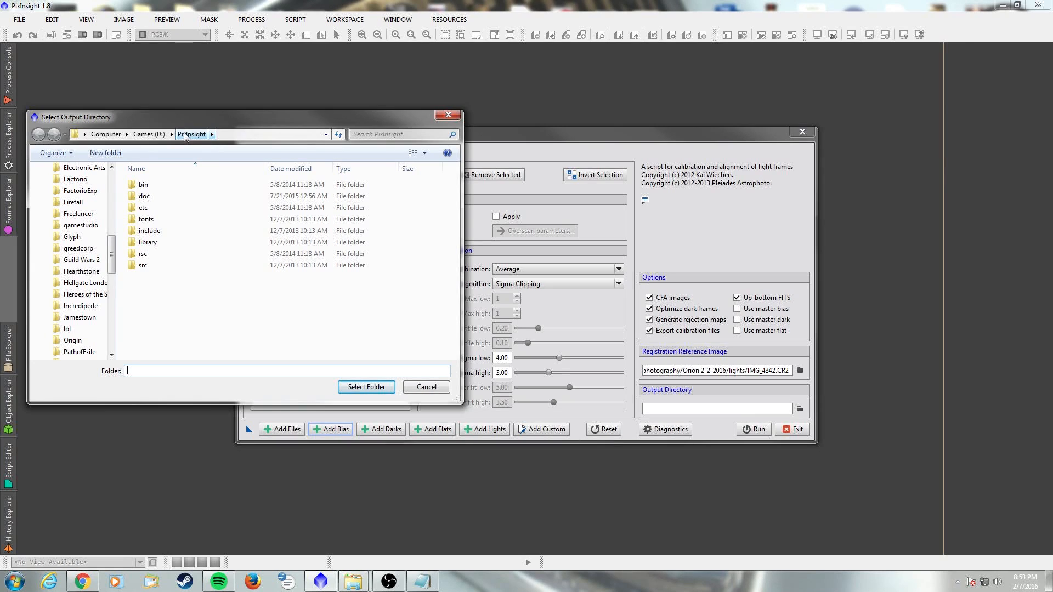
{"action": "left_click_drag", "start_coordinate": [113, 258], "coordinate": [110, 345]}
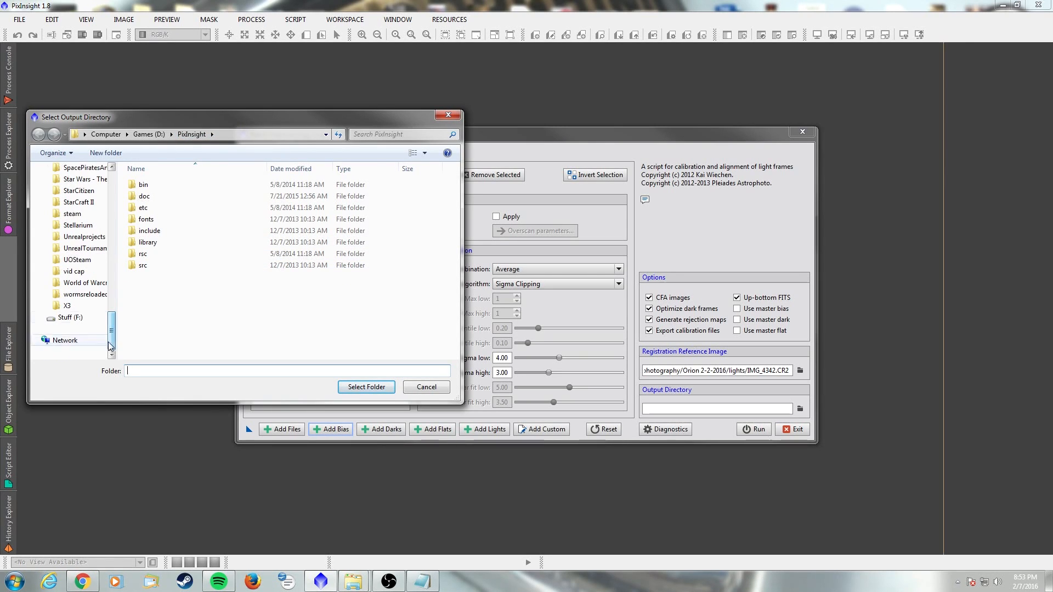
{"action": "left_click", "coordinate": [70, 317]}
{"action": "left_click", "coordinate": [165, 300]}
{"action": "scroll", "coordinate": [186, 303], "scroll_direction": "down", "scroll_amount": 5}
{"action": "scroll", "coordinate": [186, 304], "scroll_direction": "down", "scroll_amount": 3}
{"action": "double_click", "coordinate": [178, 295]}
{"action": "left_click", "coordinate": [283, 261]}
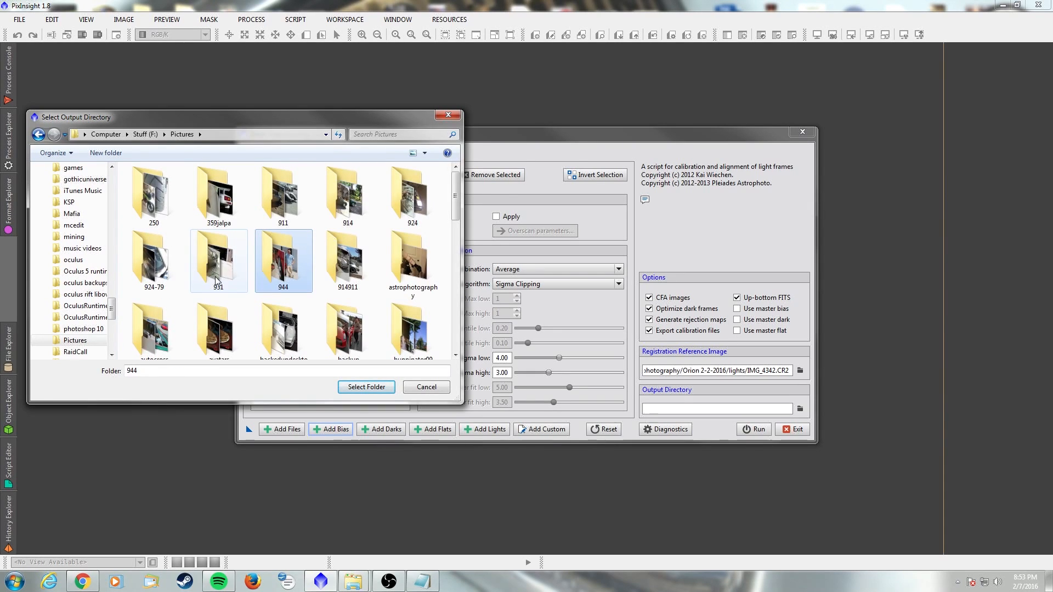
{"action": "double_click", "coordinate": [411, 264]}
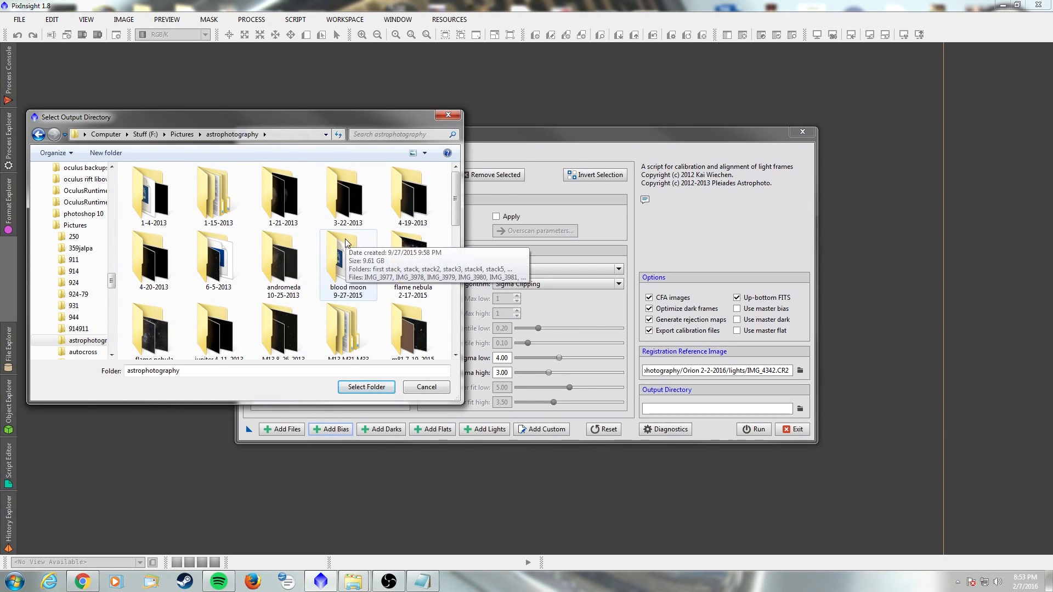
{"action": "scroll", "coordinate": [346, 241], "scroll_direction": "down", "scroll_amount": 3}
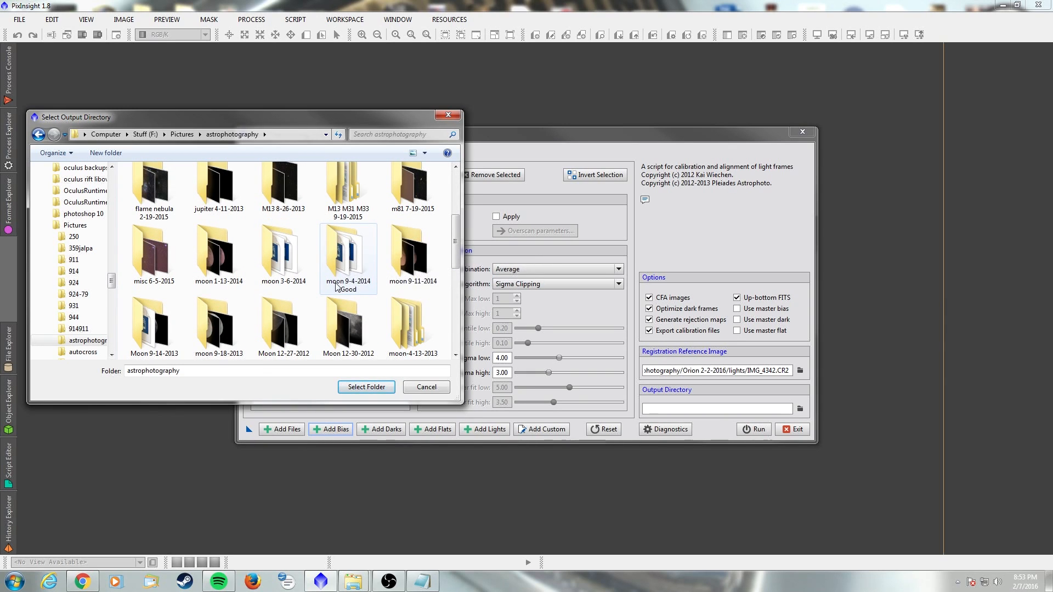
{"action": "scroll", "coordinate": [329, 308], "scroll_direction": "down", "scroll_amount": 1}
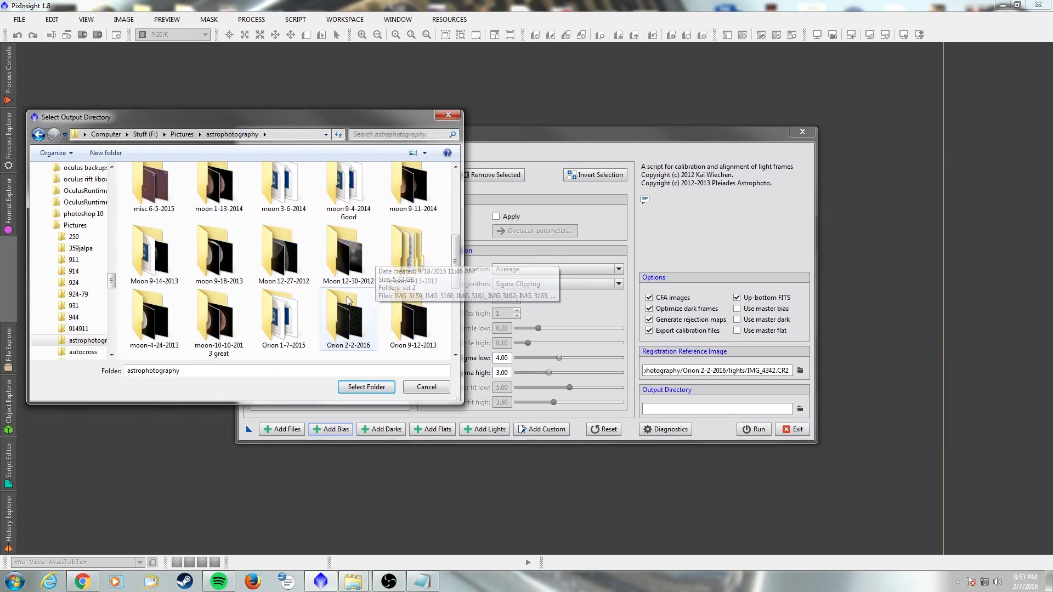
{"action": "double_click", "coordinate": [347, 319]}
- Look inside the existing New folder, then return to the Orion 2-2-2016 folder
{"action": "left_click", "coordinate": [346, 215]}
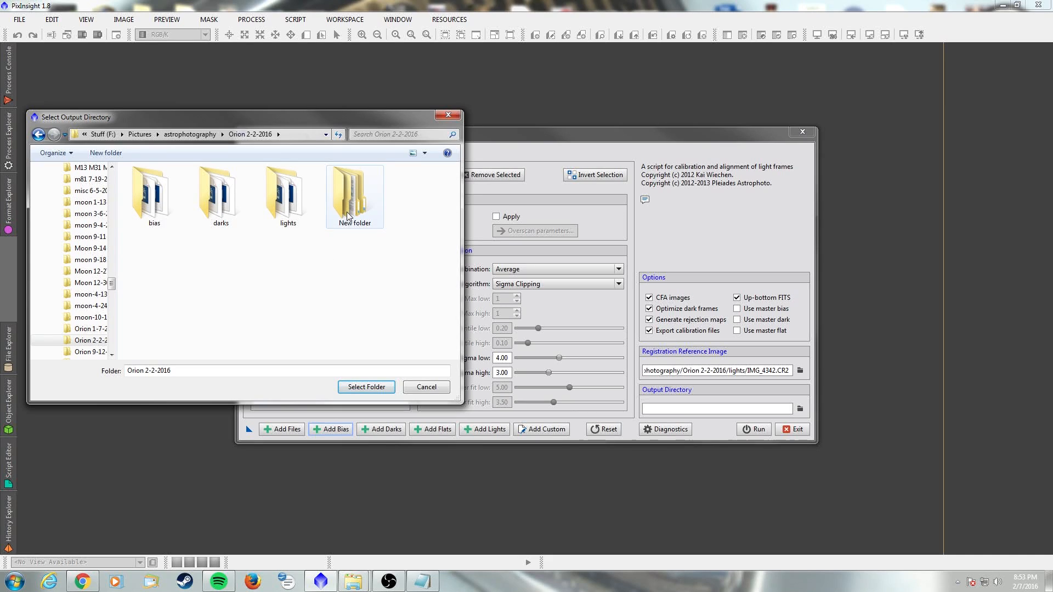
{"action": "double_click", "coordinate": [347, 215]}
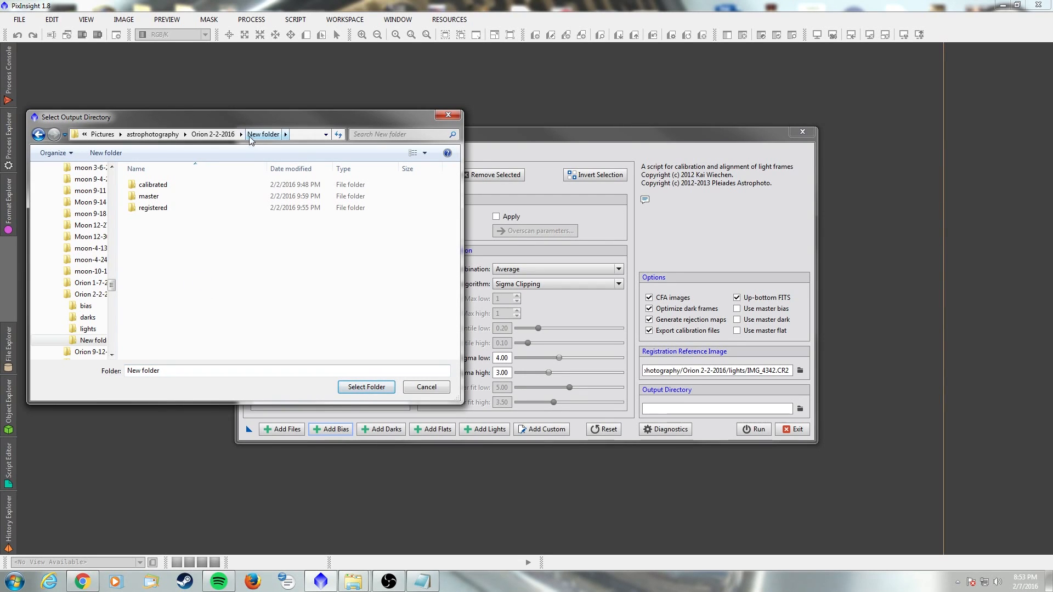
{"action": "left_click", "coordinate": [214, 134]}
- Create a folder named Demo in Orion 2-2-2016 and select it as the output directory
{"action": "right_click", "coordinate": [249, 254]}
{"action": "mouse_move", "coordinate": [289, 371]}
{"action": "left_click", "coordinate": [408, 372]}
{"action": "type", "text": "Demo"}
{"action": "key", "text": "Return"}
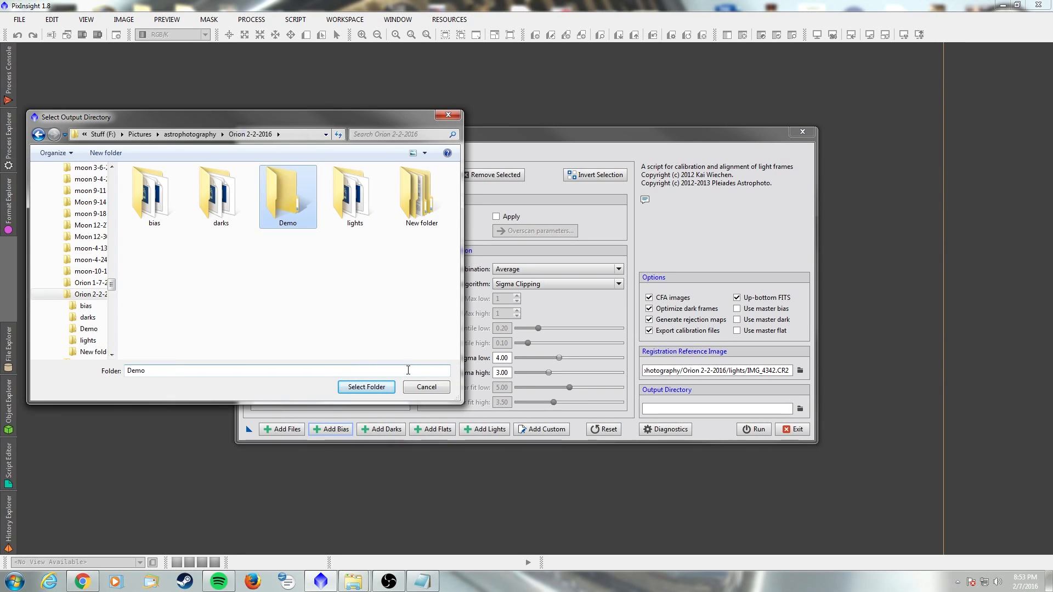
{"action": "double_click", "coordinate": [294, 213]}
{"action": "left_click", "coordinate": [366, 387]}
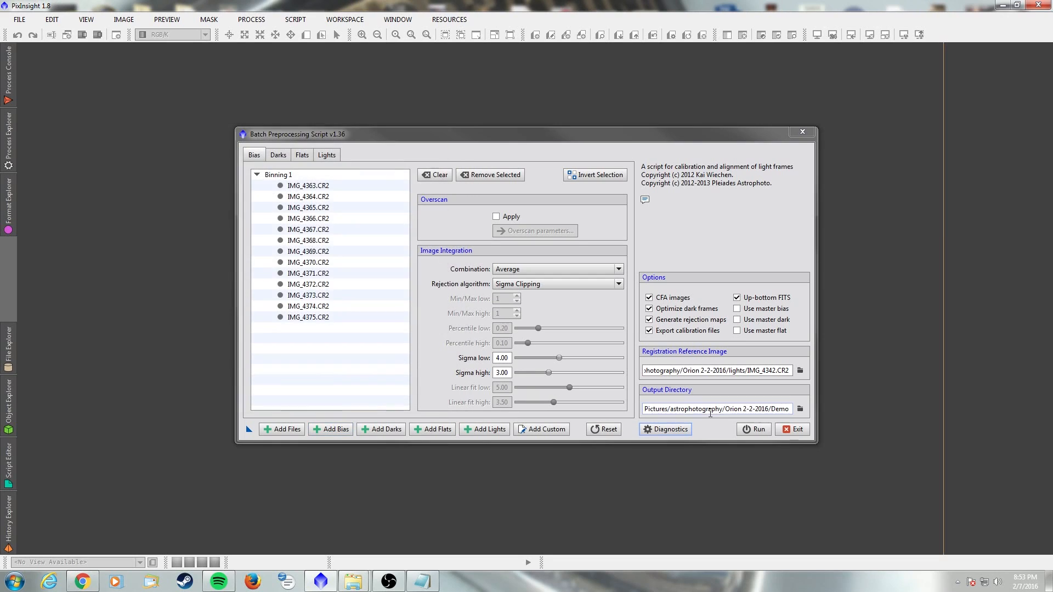
{"action": "left_click_drag", "start_coordinate": [749, 409], "coordinate": [821, 415]}
{"action": "left_click", "coordinate": [685, 407]}
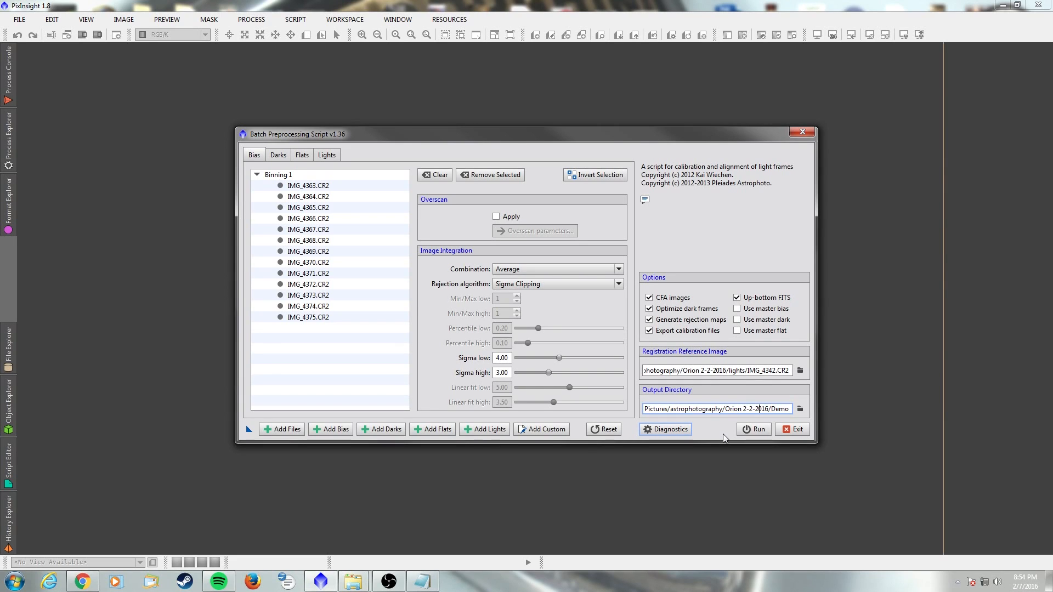
- Review the rejection algorithm and combination choices for integrating the bias frames
{"action": "left_click", "coordinate": [618, 285]}
{"action": "left_click", "coordinate": [619, 285]}
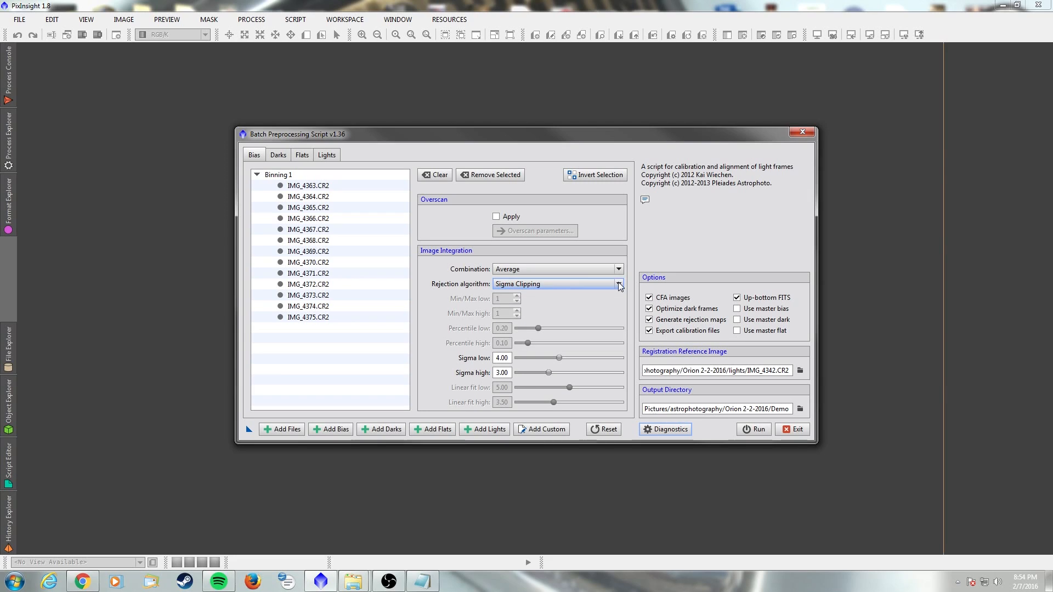
{"action": "left_click", "coordinate": [618, 270]}
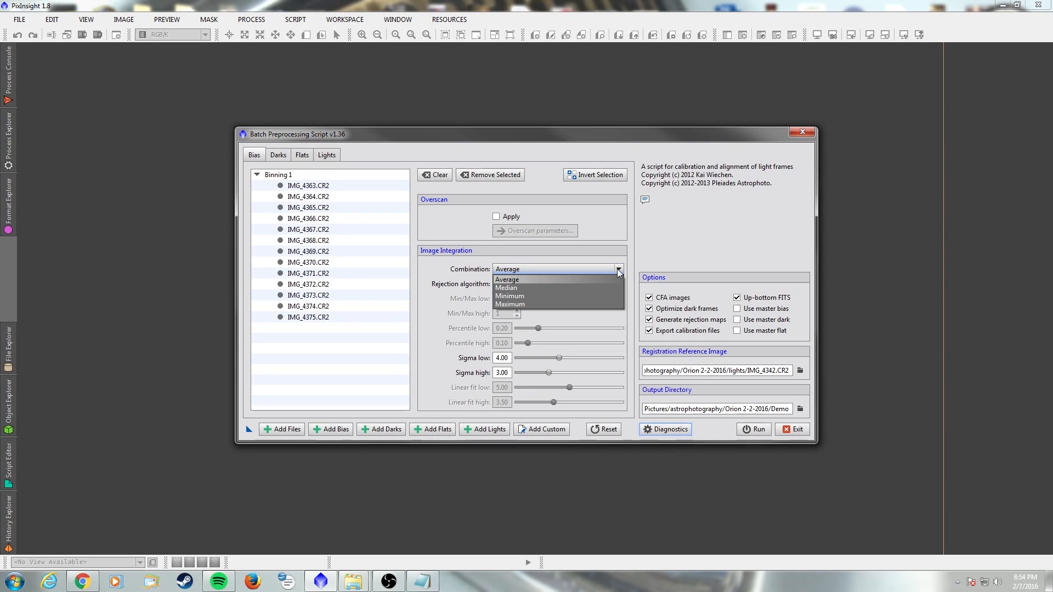
{"action": "left_click", "coordinate": [619, 270]}
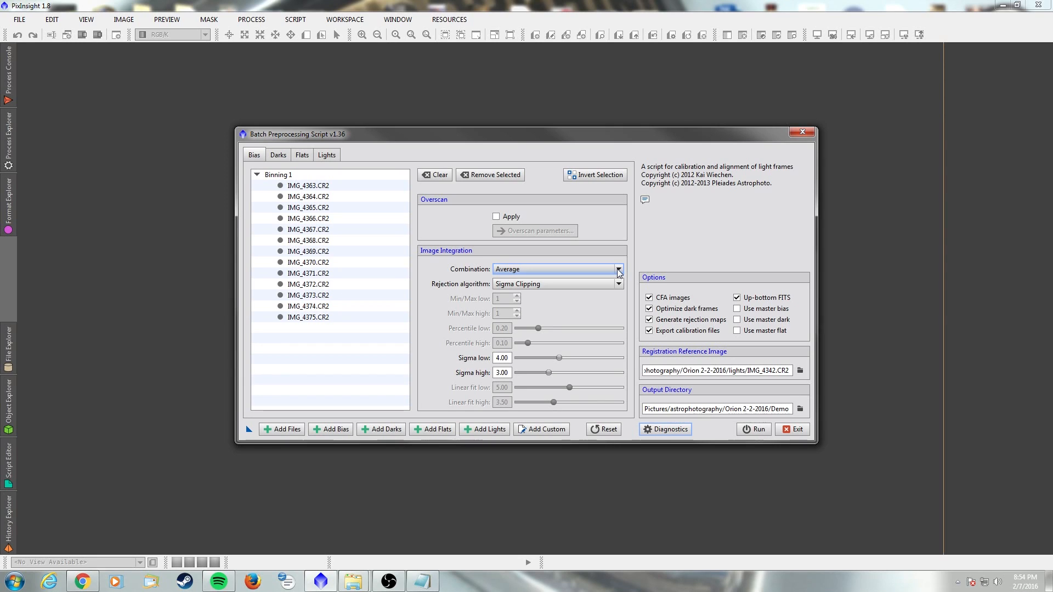
- Run the batch preprocessing and exit the script after it completes
{"action": "left_click", "coordinate": [754, 430]}
{"action": "left_click", "coordinate": [678, 381]}
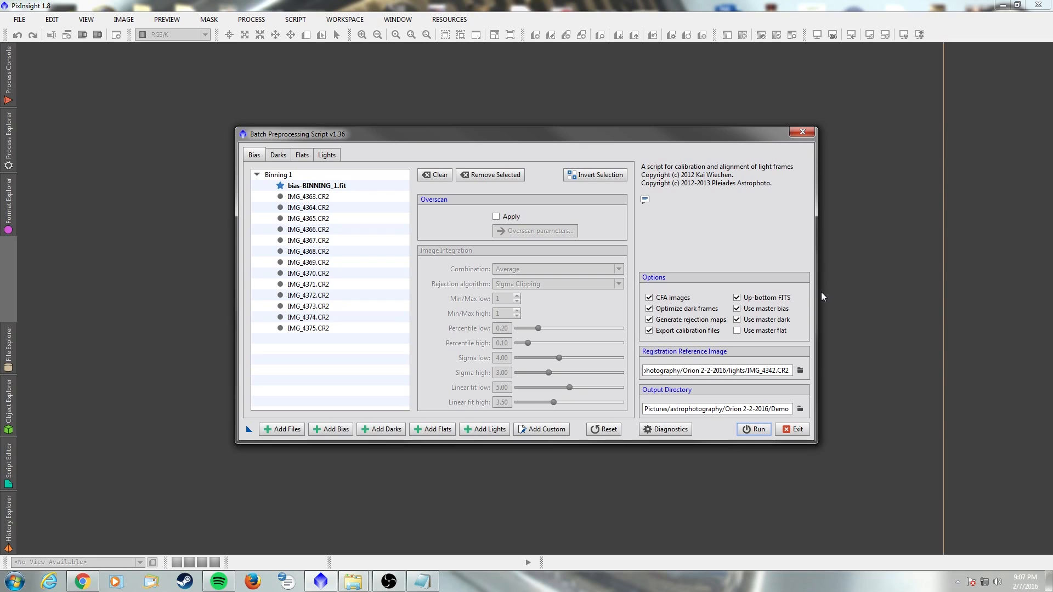
{"action": "left_click", "coordinate": [791, 430]}
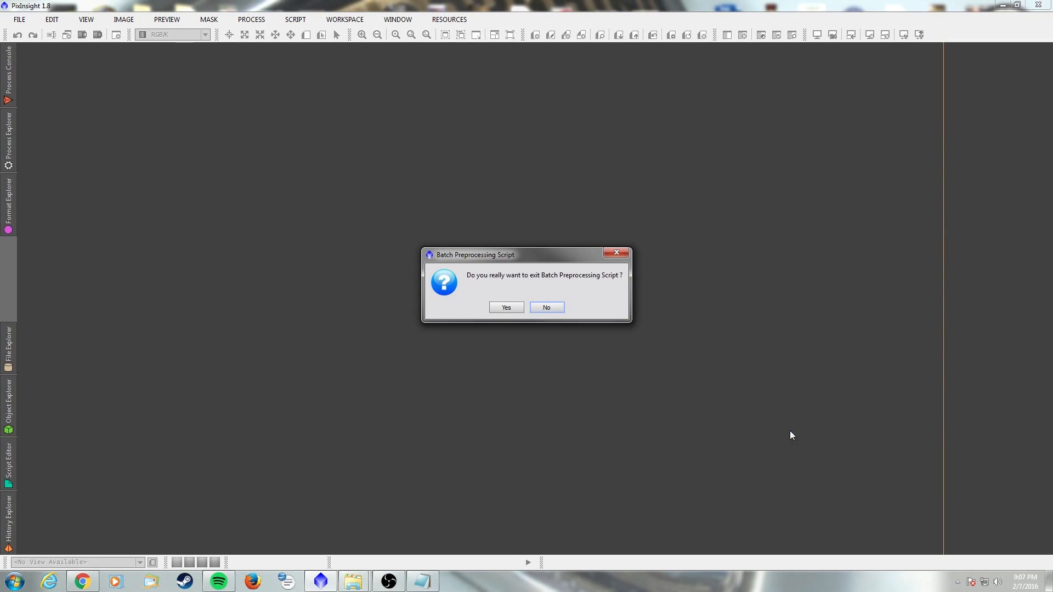
{"action": "left_click", "coordinate": [502, 311]}
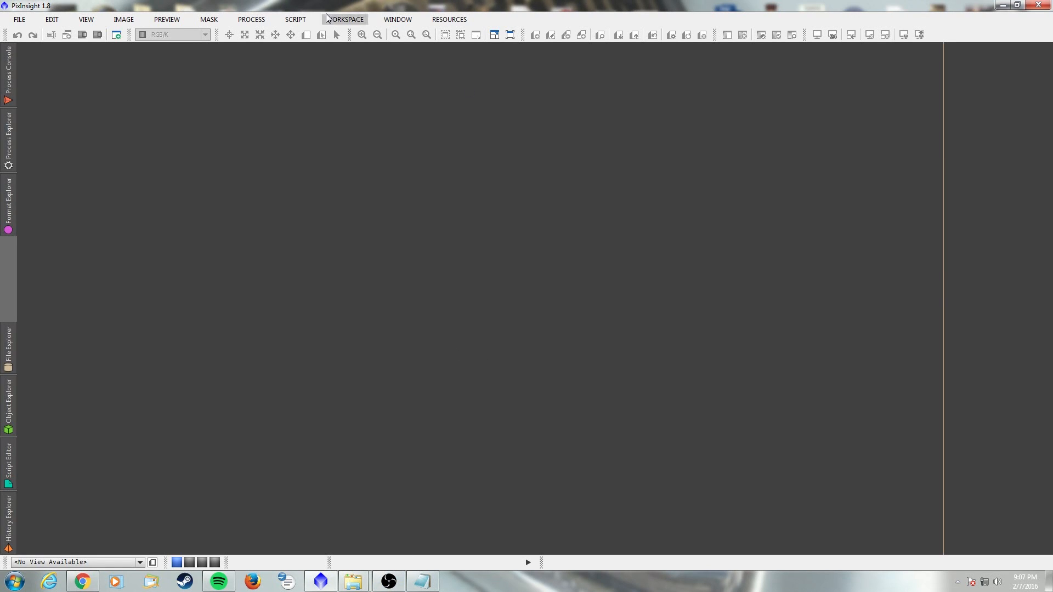
- Add all the registered FIT frames from the Demo folder's registered subfolder as input images for ImageIntegration
{"action": "left_click", "coordinate": [307, 20]}
{"action": "mouse_move", "coordinate": [263, 21]}
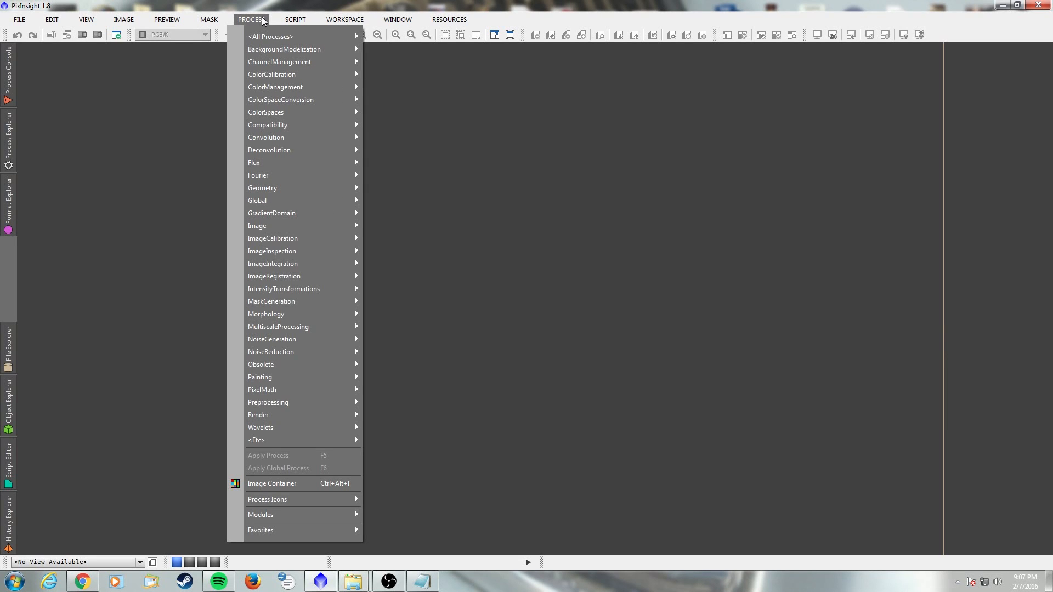
{"action": "mouse_move", "coordinate": [290, 265]}
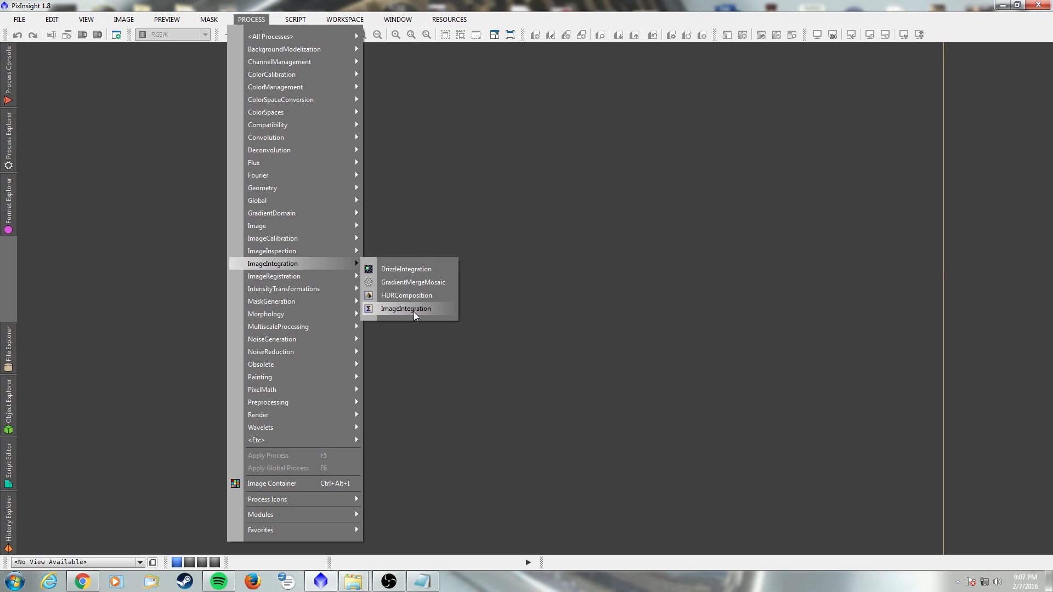
{"action": "left_click", "coordinate": [406, 309]}
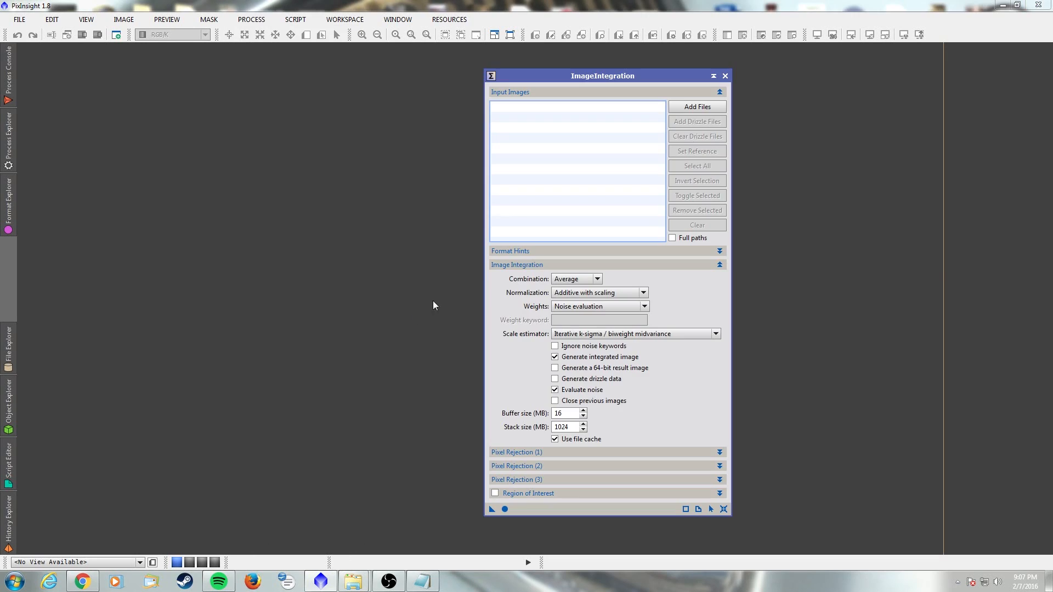
{"action": "left_click", "coordinate": [683, 109]}
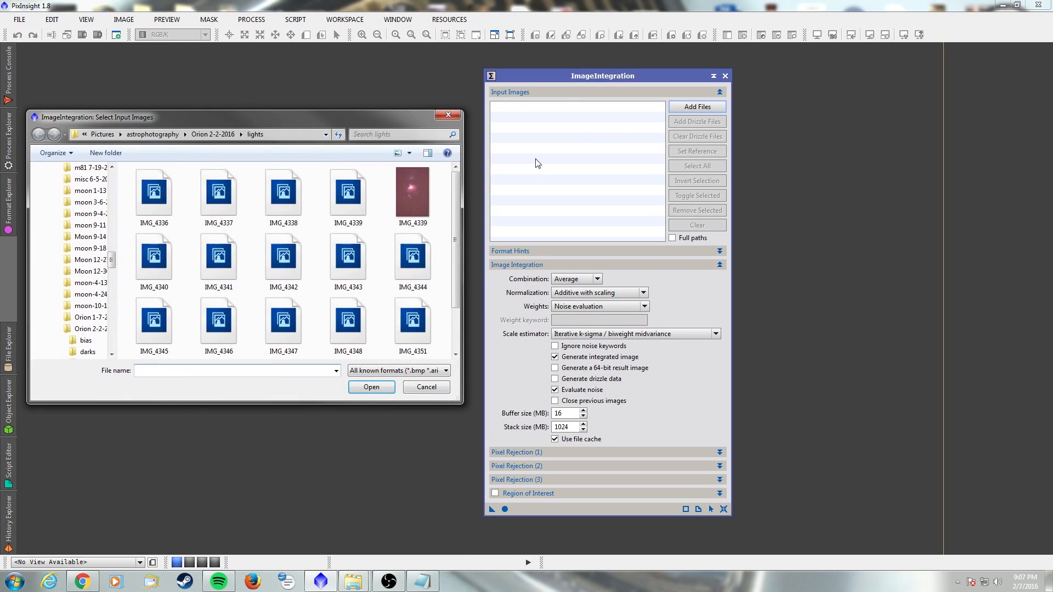
{"action": "left_click", "coordinate": [205, 135]}
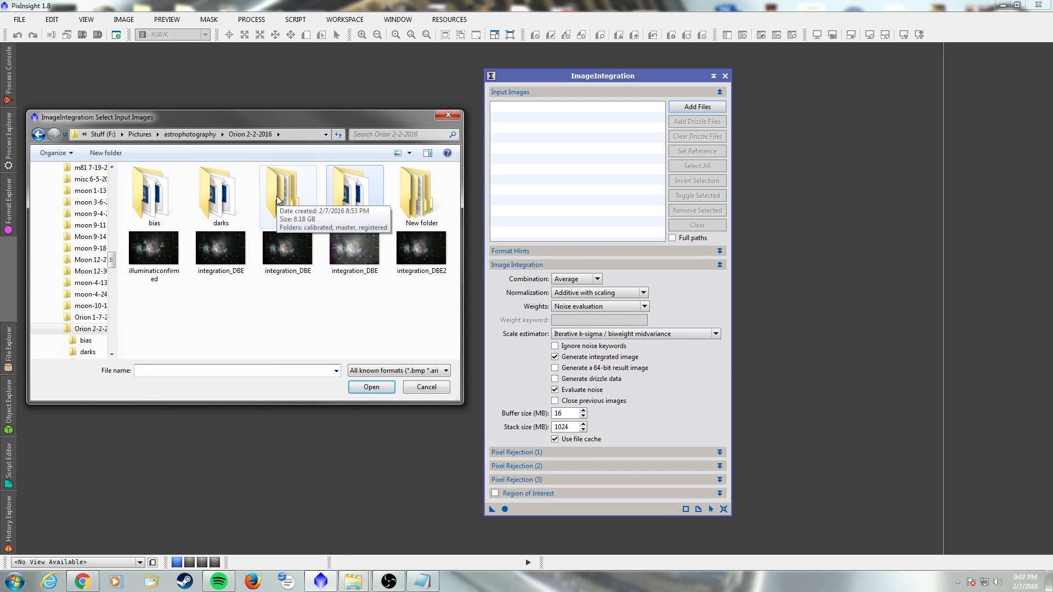
{"action": "double_click", "coordinate": [277, 201]}
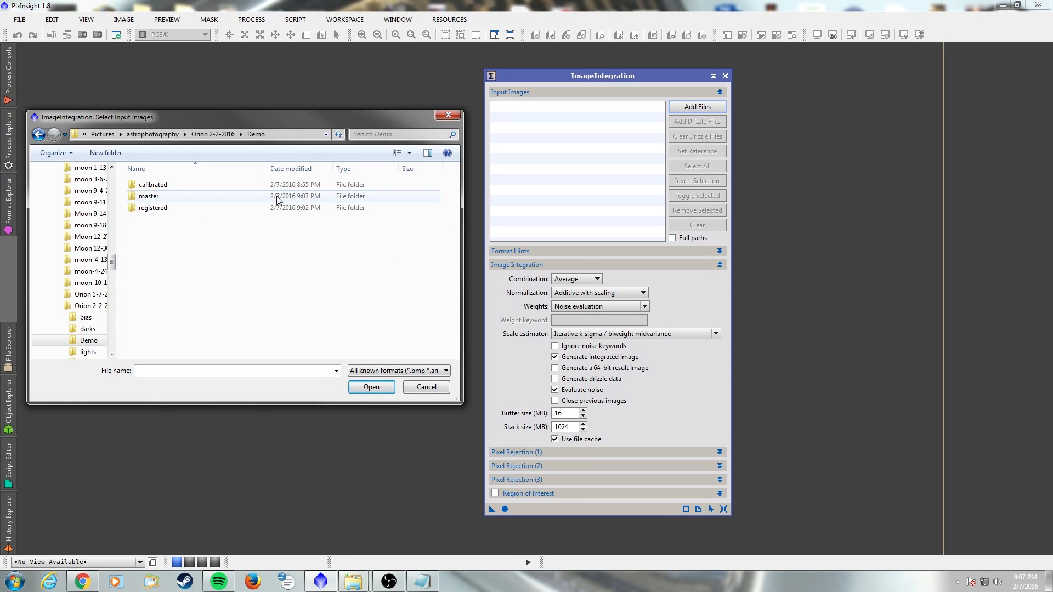
{"action": "double_click", "coordinate": [154, 208]}
{"action": "left_click", "coordinate": [189, 186]}
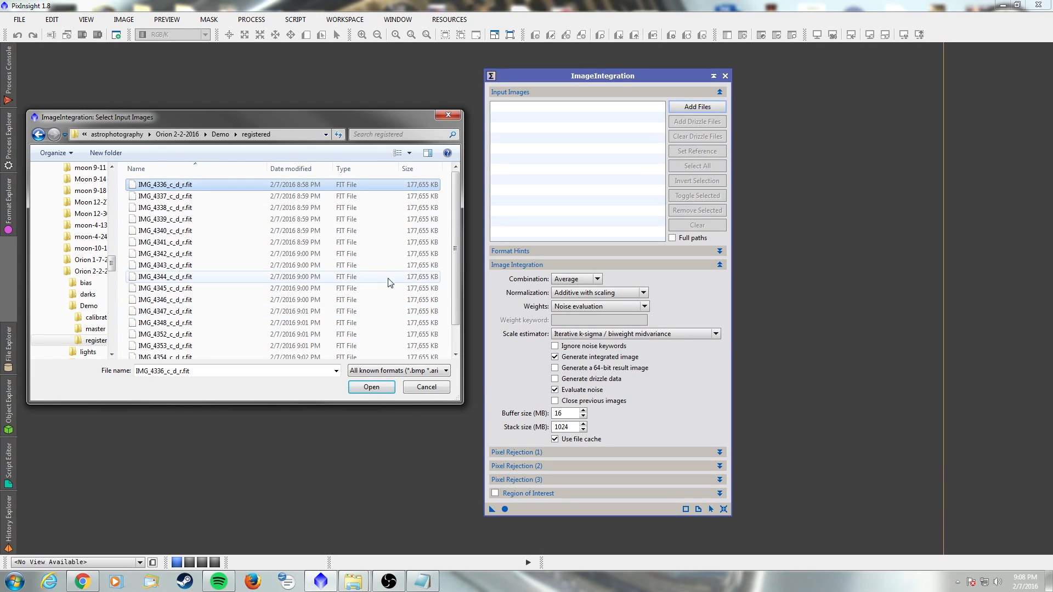
{"action": "key", "text": "ctrl+a"}
{"action": "left_click", "coordinate": [371, 387]}
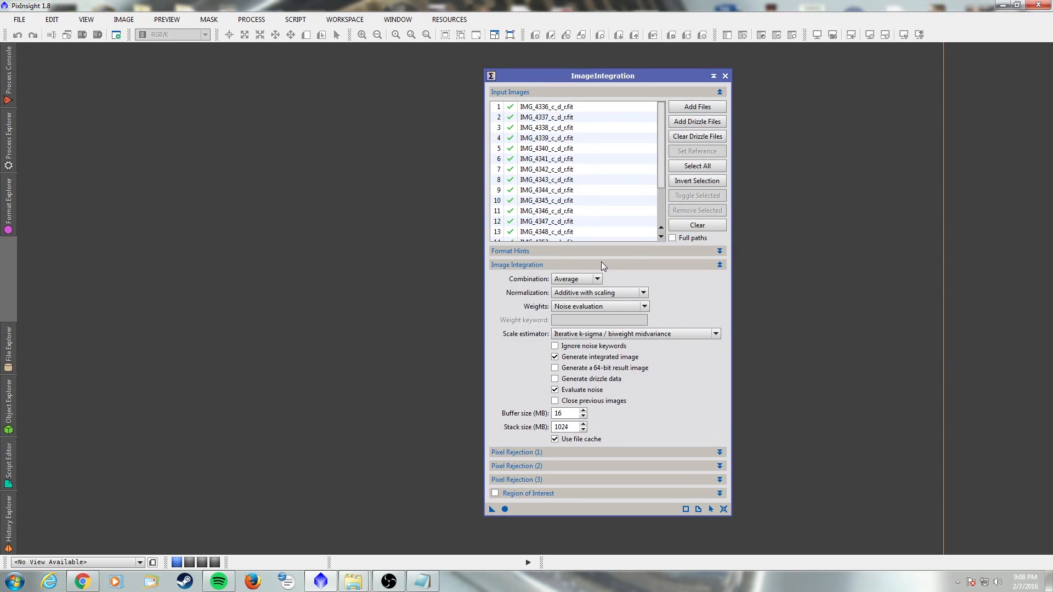
- Run the integration of the registered frames and close the ImageIntegration process
{"action": "left_click", "coordinate": [505, 509]}
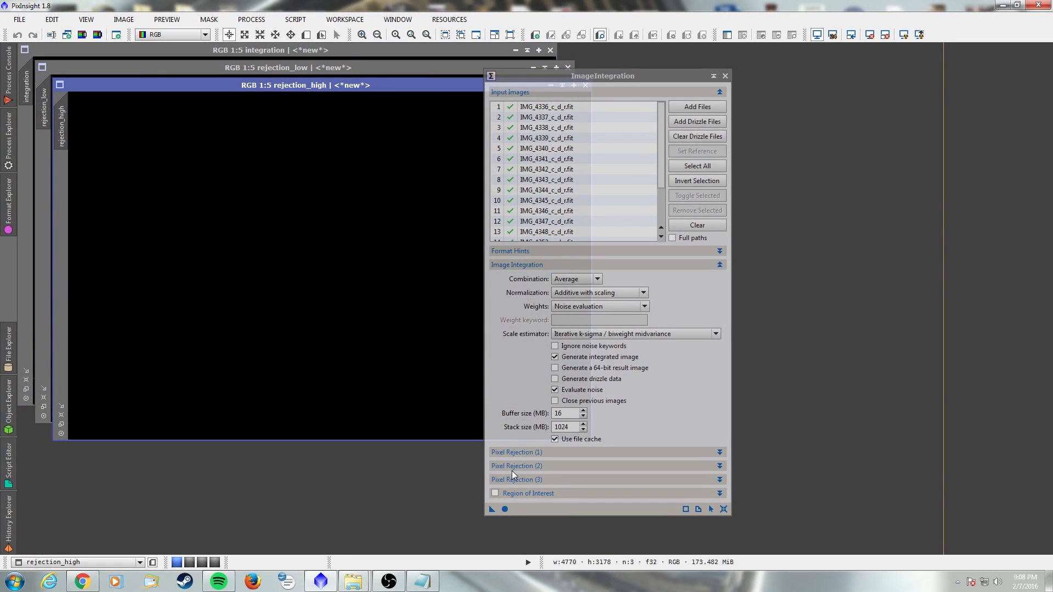
{"action": "left_click", "coordinate": [725, 75]}
- Open ScreenTransferFunction, auto-stretch the rejection_high image for viewing, and close that image
{"action": "left_click", "coordinate": [4, 141]}
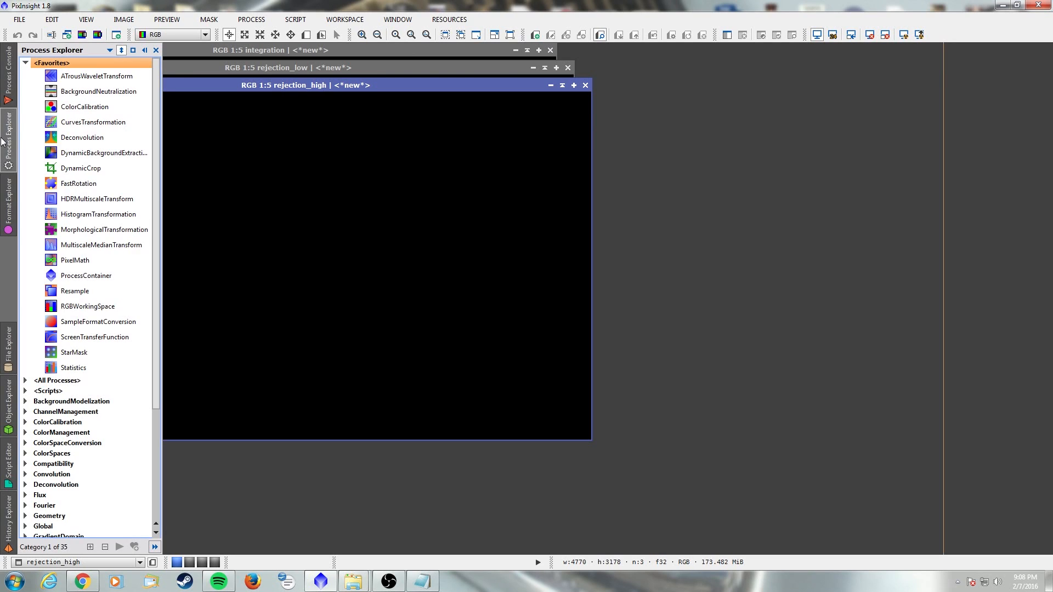
{"action": "double_click", "coordinate": [79, 338]}
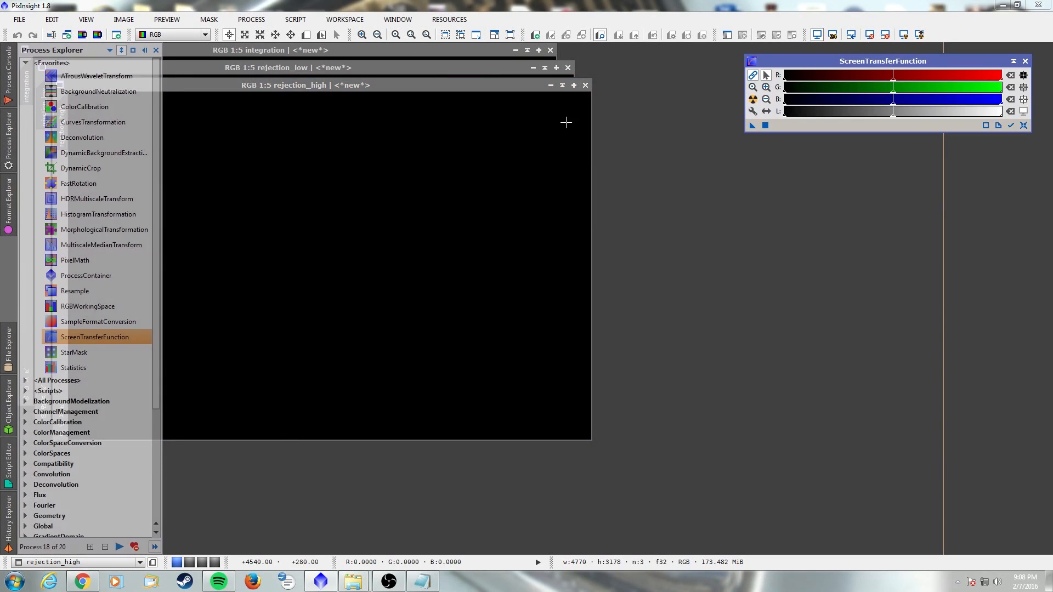
{"action": "left_click", "coordinate": [517, 86]}
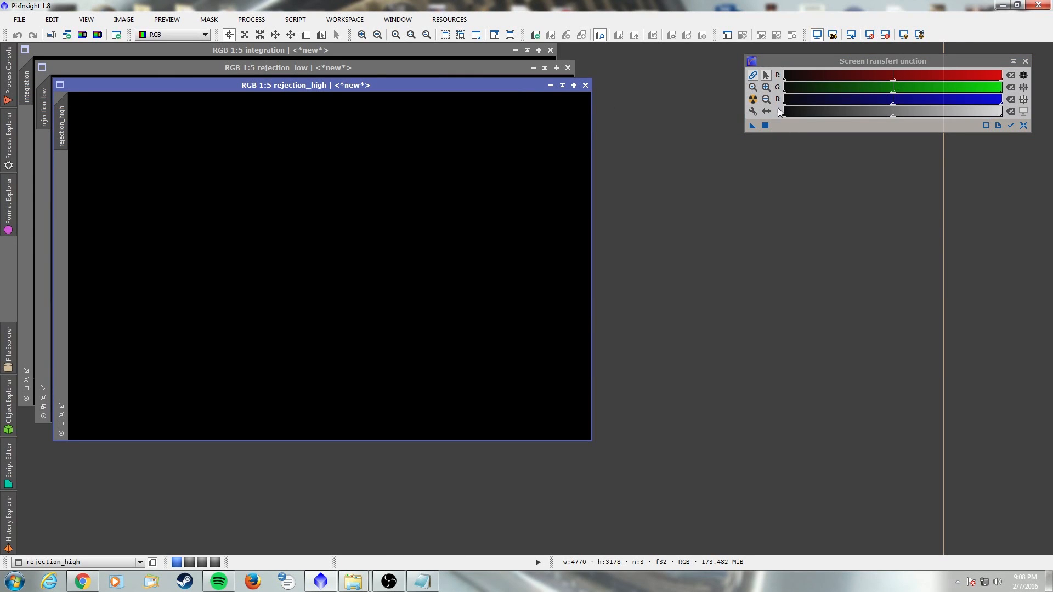
{"action": "left_click", "coordinate": [753, 100]}
{"action": "left_click", "coordinate": [585, 86]}
- Auto-stretch the rejection_low image to inspect it, and close that image
{"action": "left_click", "coordinate": [754, 101]}
{"action": "scroll", "coordinate": [369, 209], "scroll_direction": "up", "scroll_amount": 1}
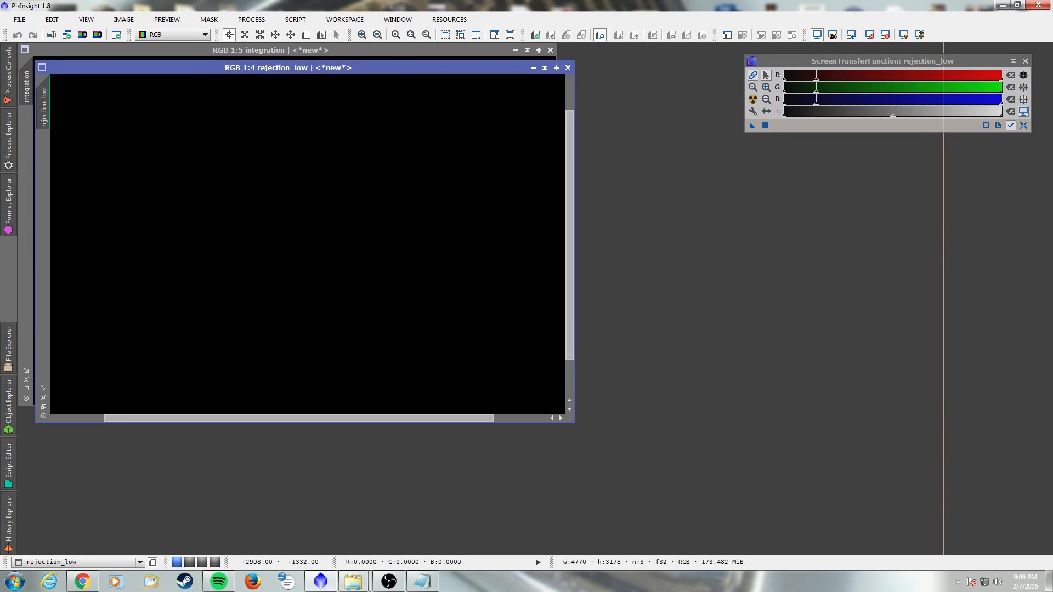
{"action": "scroll", "coordinate": [410, 206], "scroll_direction": "down", "scroll_amount": 2}
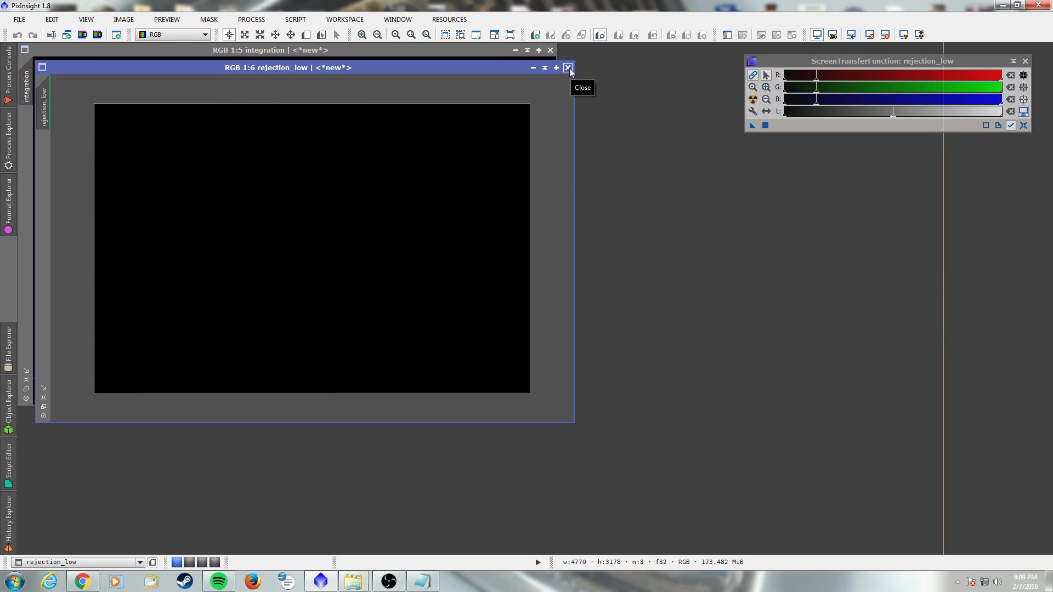
{"action": "left_click", "coordinate": [568, 68]}
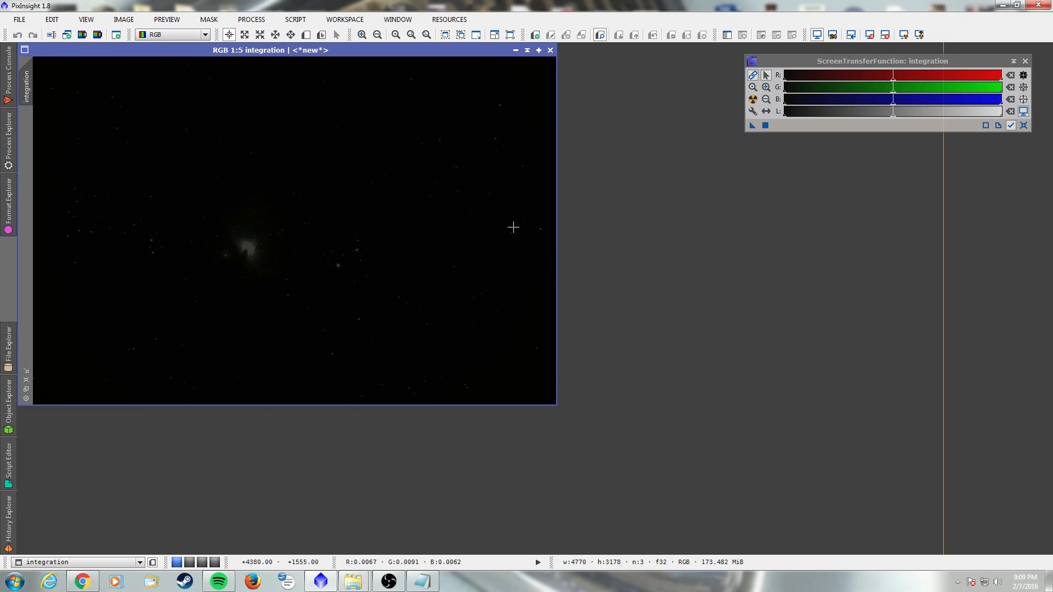
- Auto-stretch the display of the integration image and enlarge its window for a closer view
{"action": "left_click_drag", "start_coordinate": [434, 53], "coordinate": [462, 72]}
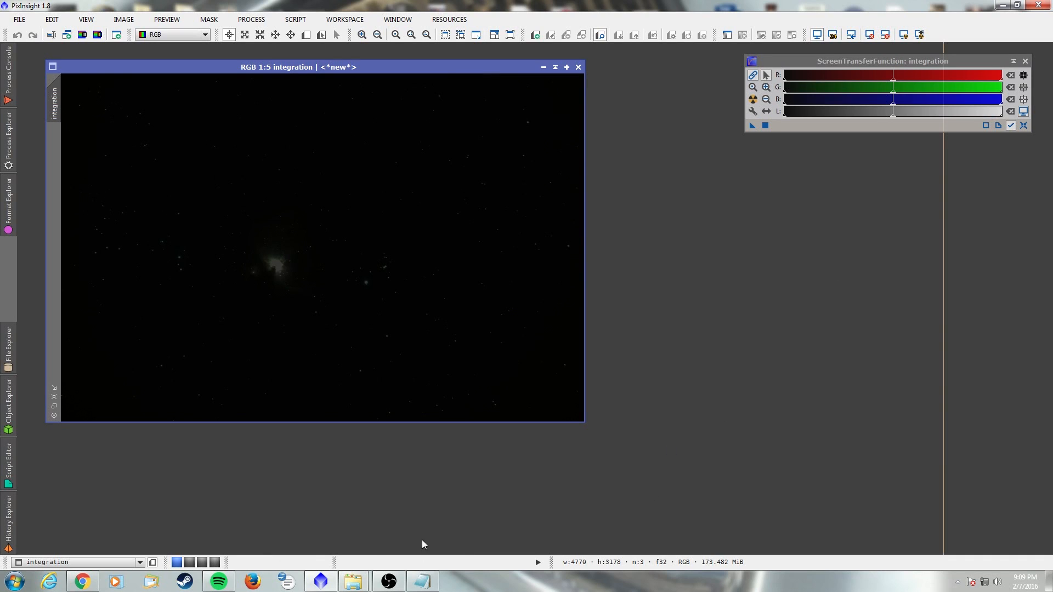
{"action": "left_click", "coordinate": [753, 100]}
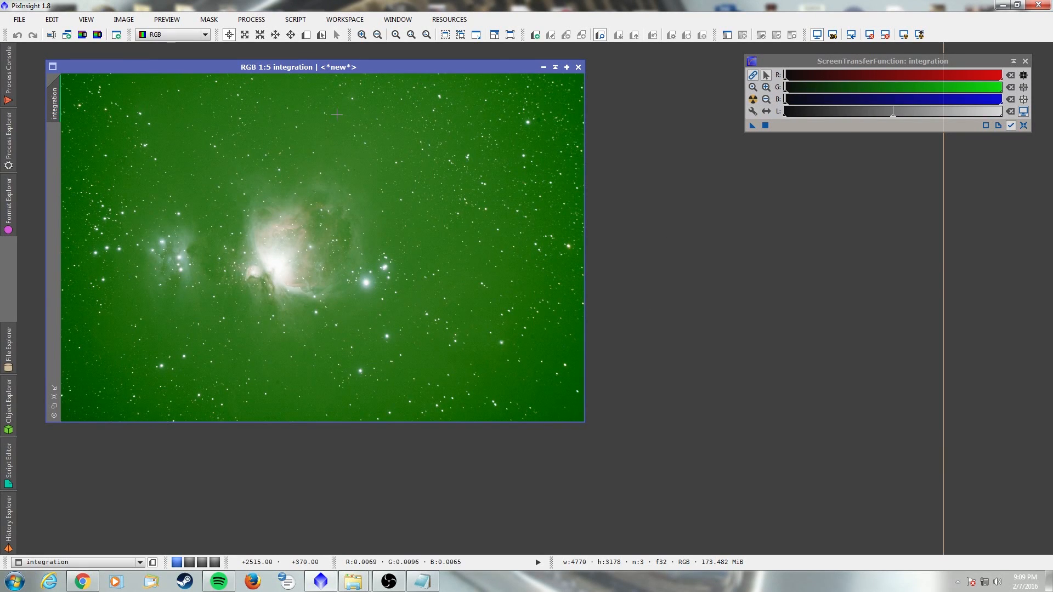
{"action": "left_click_drag", "start_coordinate": [211, 67], "coordinate": [187, 55]}
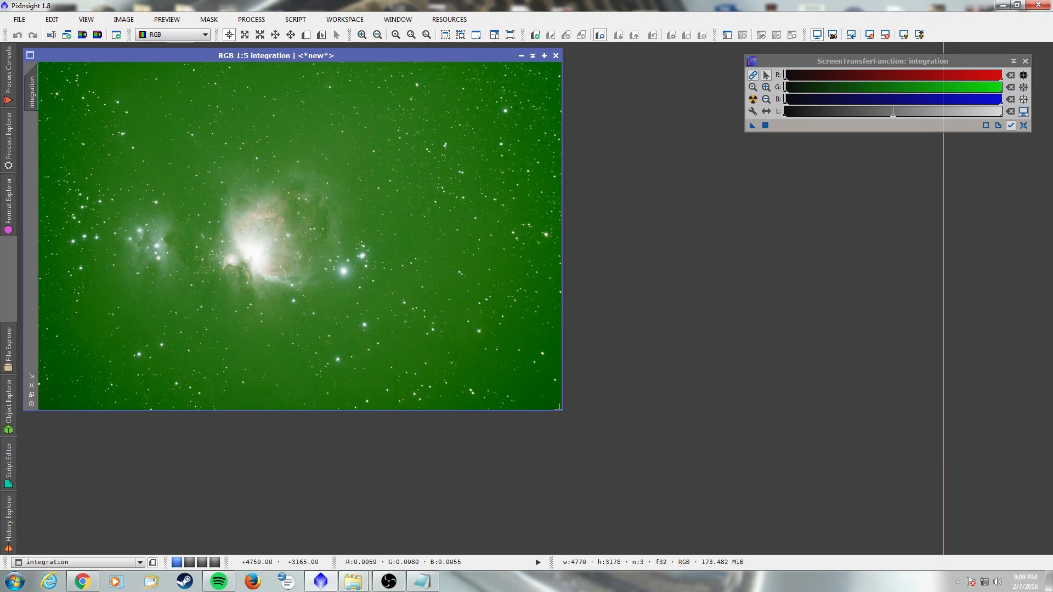
{"action": "left_click_drag", "start_coordinate": [561, 410], "coordinate": [865, 543]}
{"action": "scroll", "coordinate": [444, 328], "scroll_direction": "up", "scroll_amount": 1}
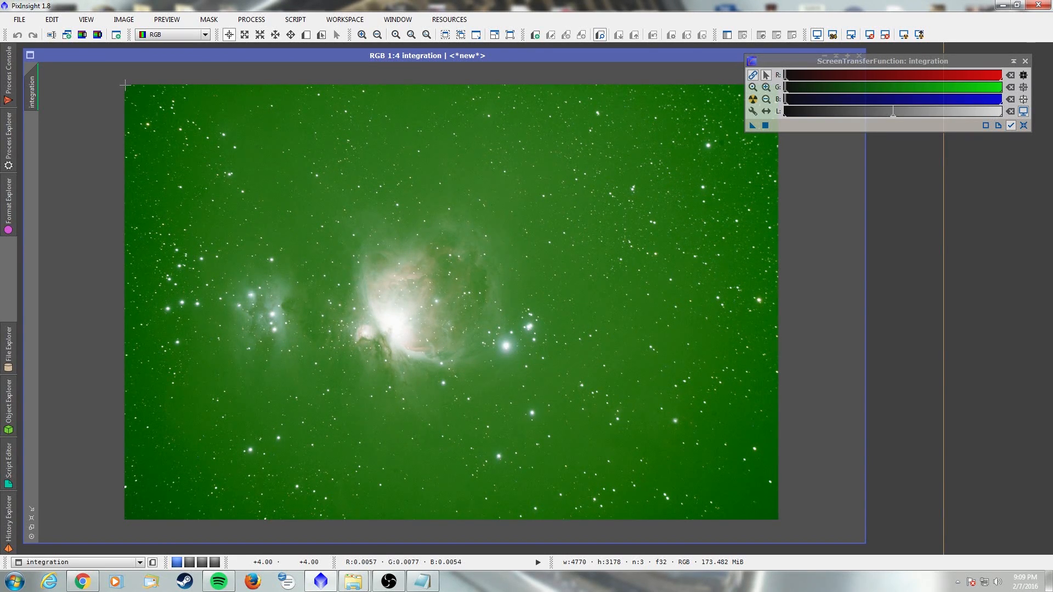
- Crop the thin outer edges off the integration image with DynamicCrop, keeping an area of 4752 by 3156 pixels
{"action": "left_click", "coordinate": [125, 85]}
{"action": "left_click", "coordinate": [9, 137]}
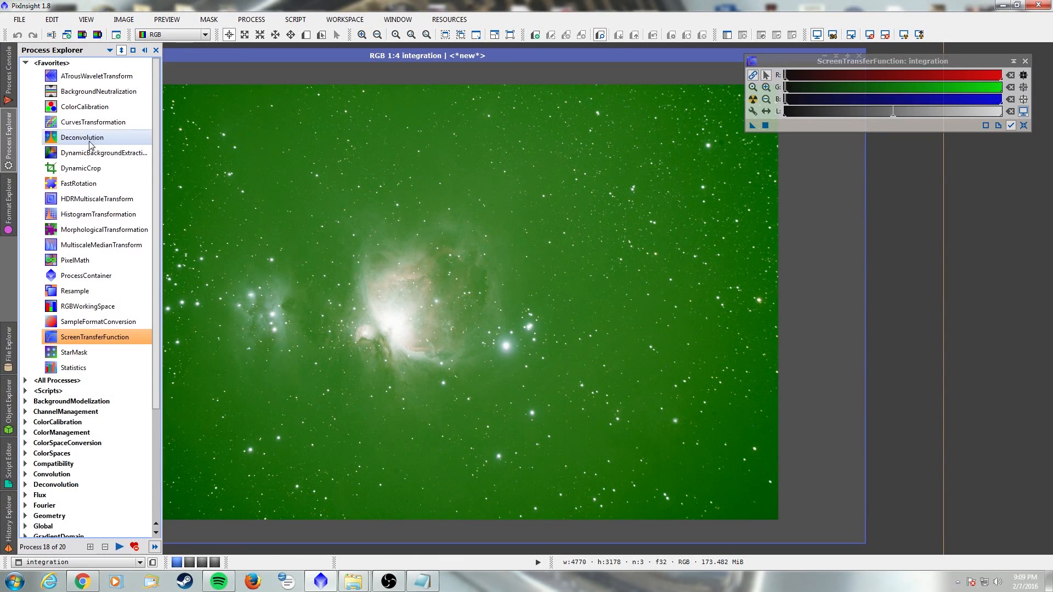
{"action": "double_click", "coordinate": [77, 167]}
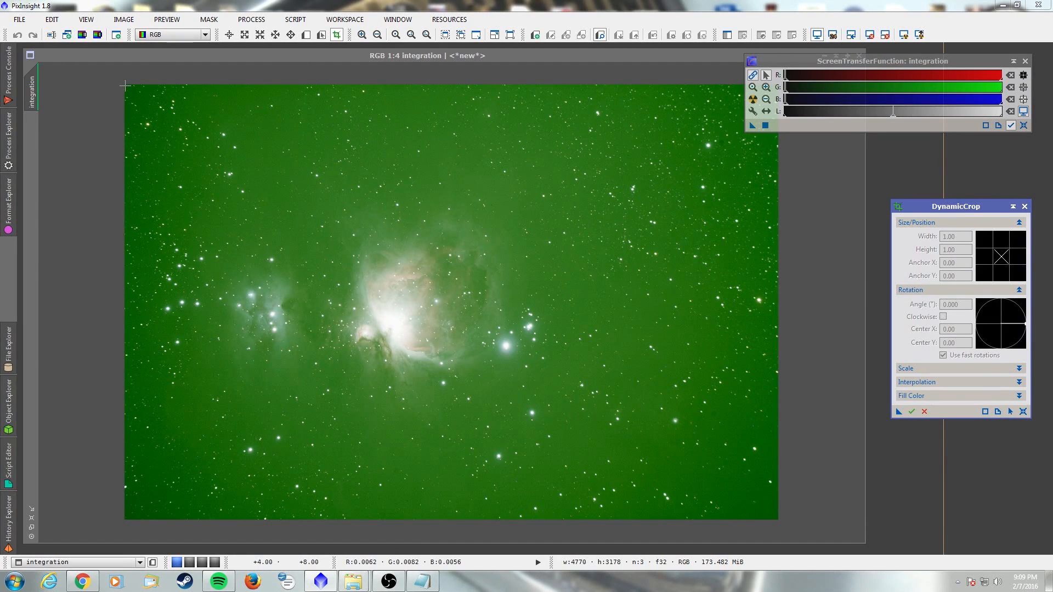
{"action": "left_click_drag", "start_coordinate": [125, 86], "coordinate": [776, 518]}
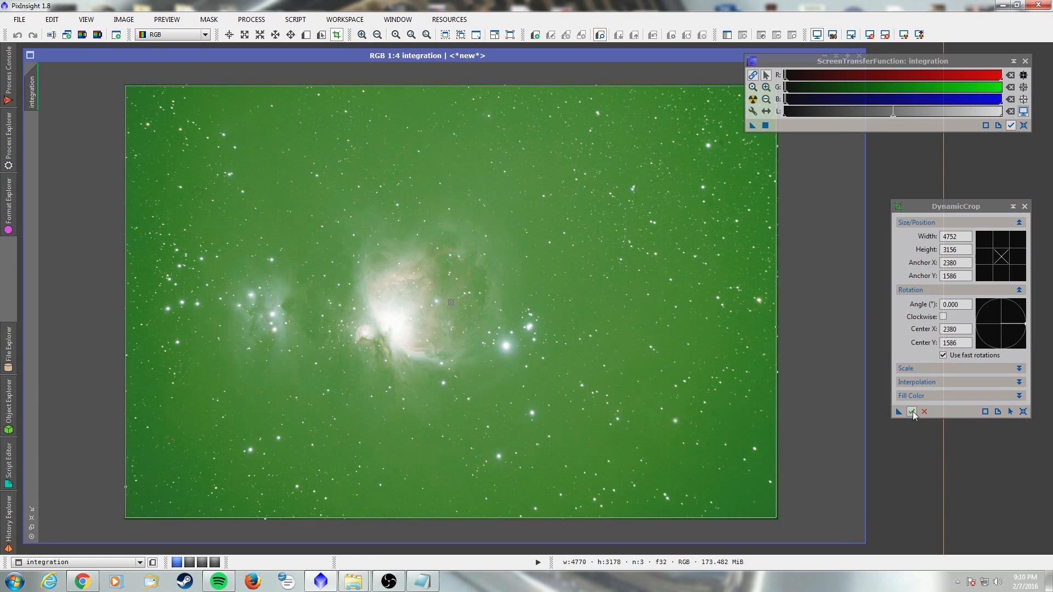
{"action": "left_click", "coordinate": [913, 412]}
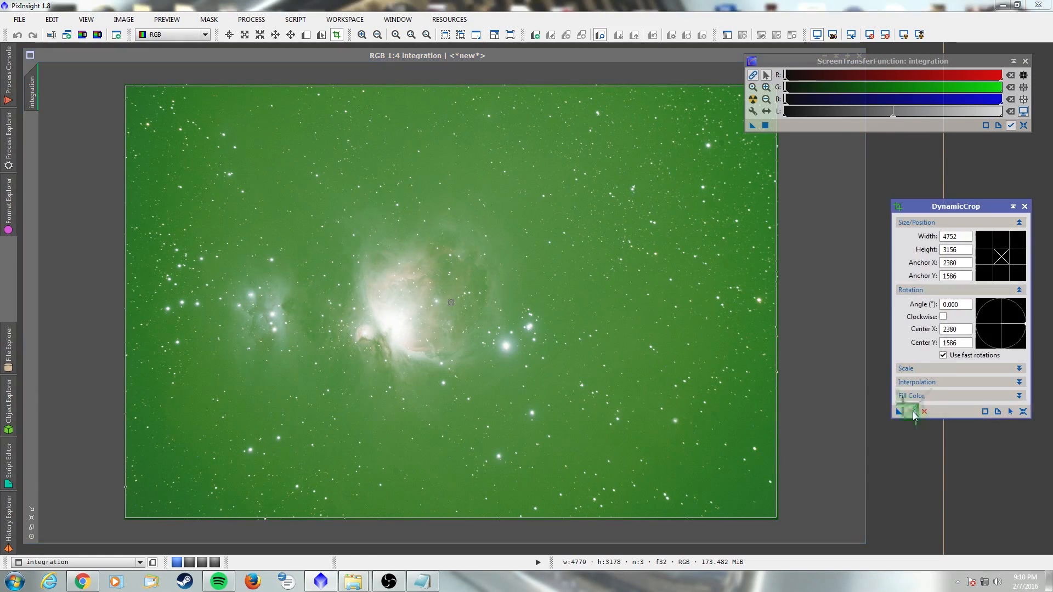
{"action": "left_click", "coordinate": [912, 412]}
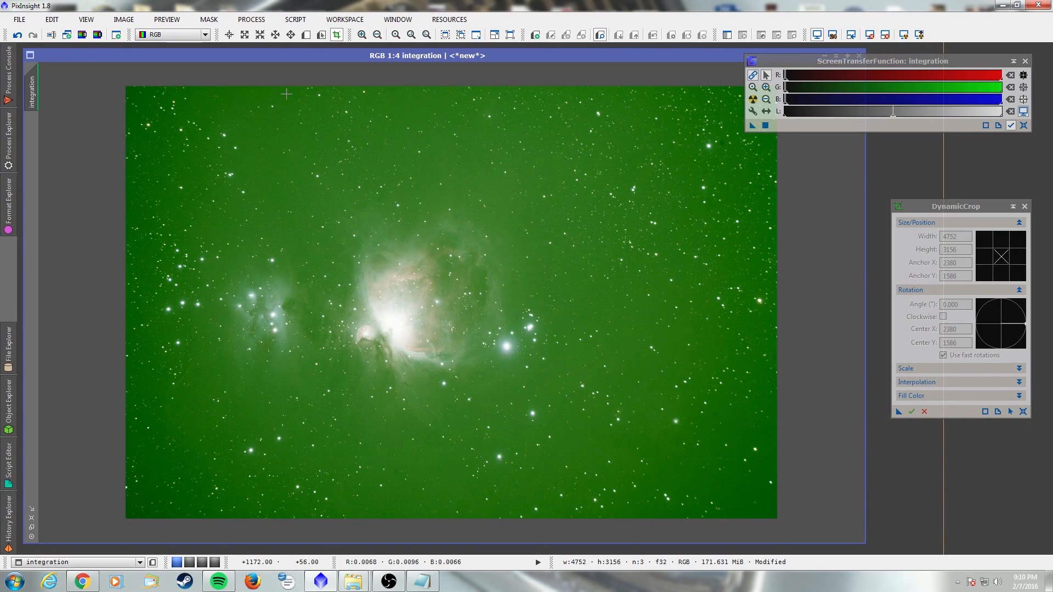
- Open AutomaticBackgroundExtractor and close DynamicCrop, placing the extractor window beside the image
{"action": "left_click", "coordinate": [264, 21]}
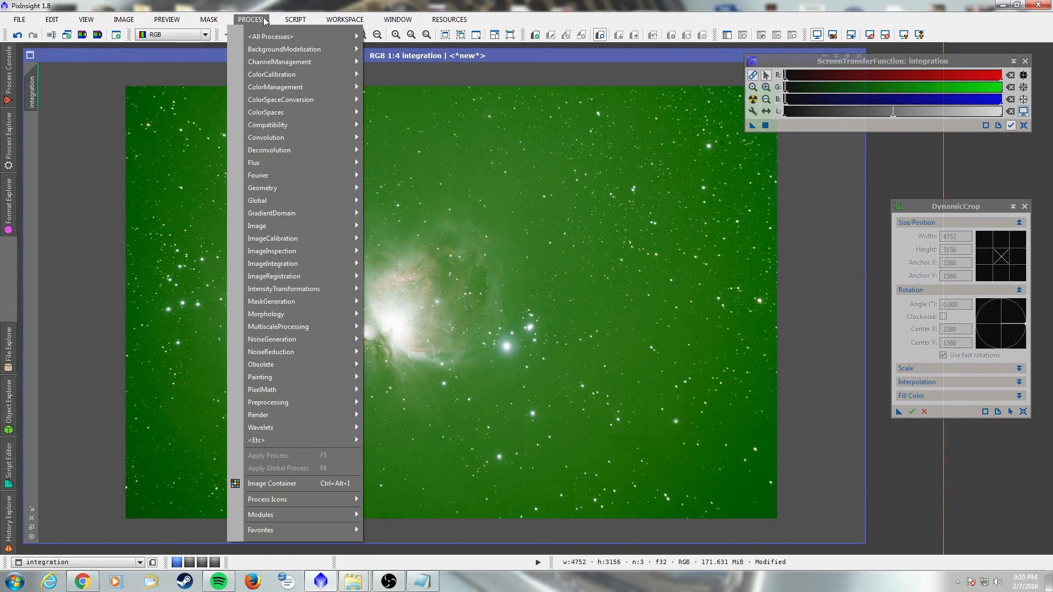
{"action": "mouse_move", "coordinate": [327, 50]}
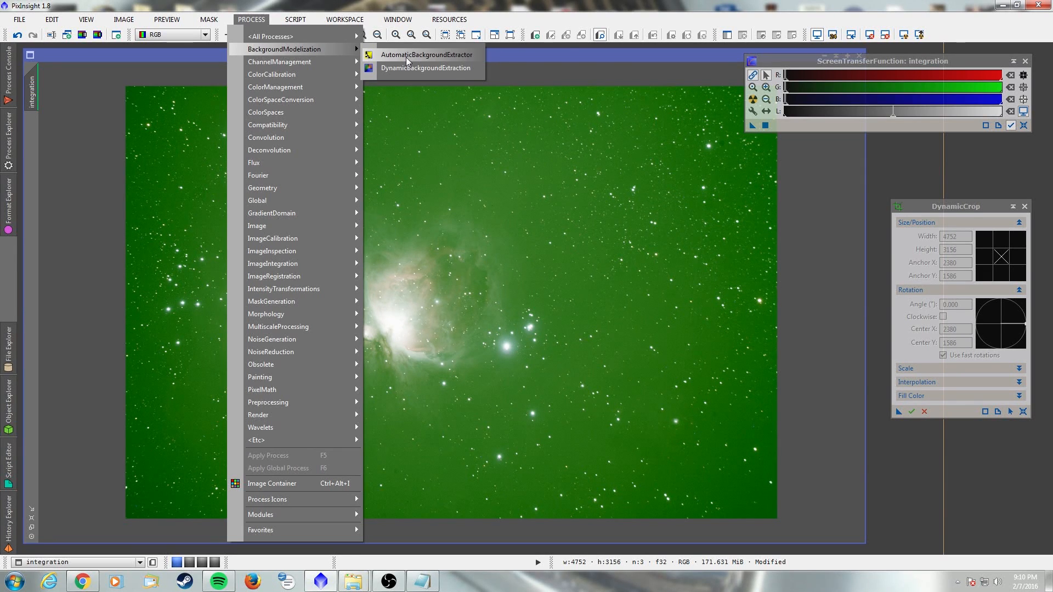
{"action": "left_click", "coordinate": [407, 55]}
{"action": "left_click", "coordinate": [1024, 206]}
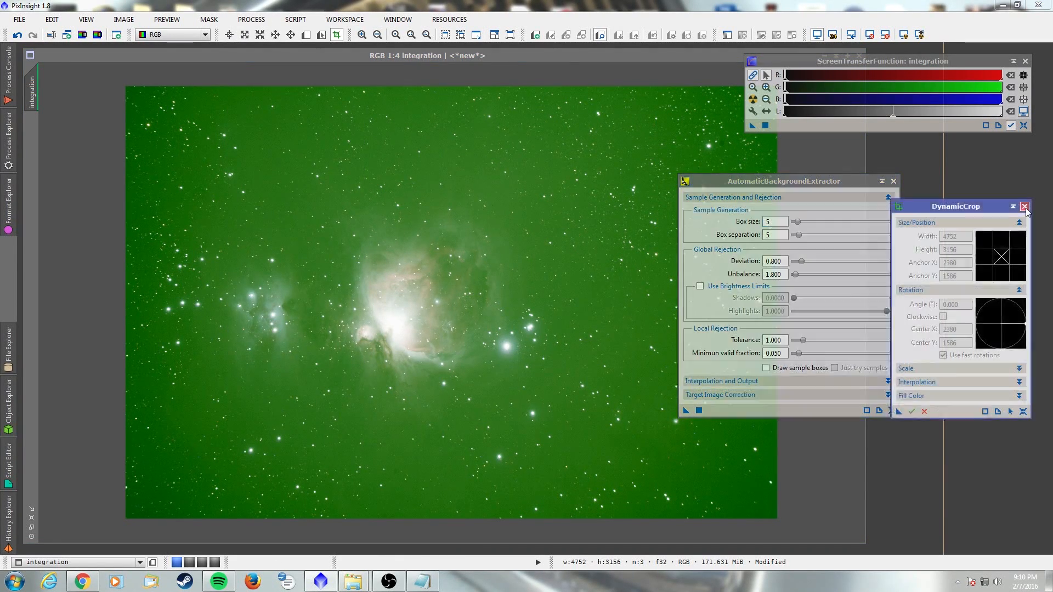
{"action": "left_click", "coordinate": [1024, 206]}
{"action": "left_click_drag", "start_coordinate": [784, 186], "coordinate": [807, 185]}
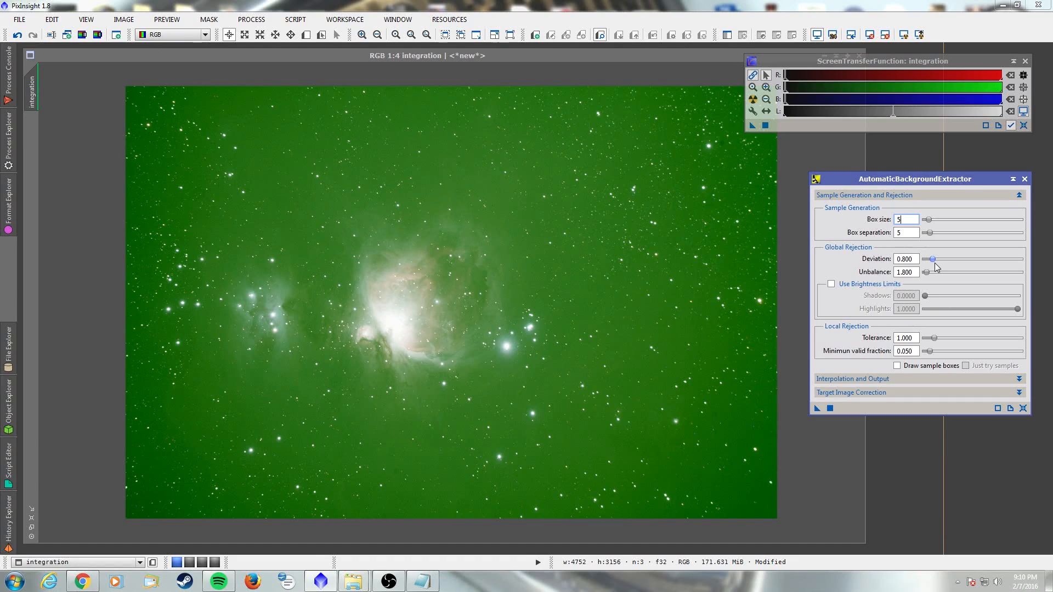
- Set the extractor's target image correction to Subtraction and apply it to the integration image
{"action": "left_click", "coordinate": [833, 393]}
{"action": "left_click", "coordinate": [919, 408]}
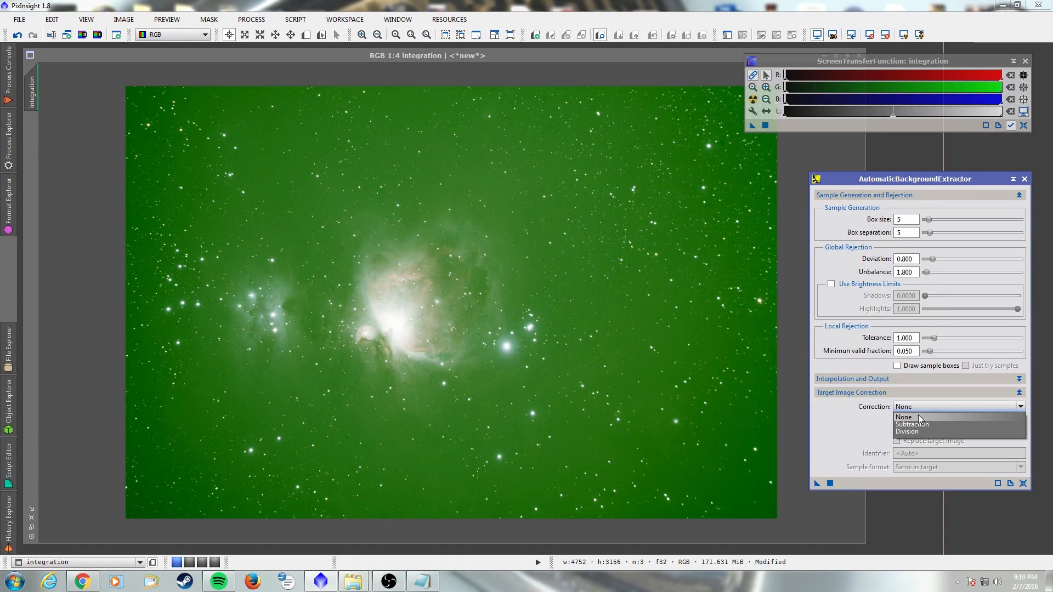
{"action": "left_click", "coordinate": [914, 425]}
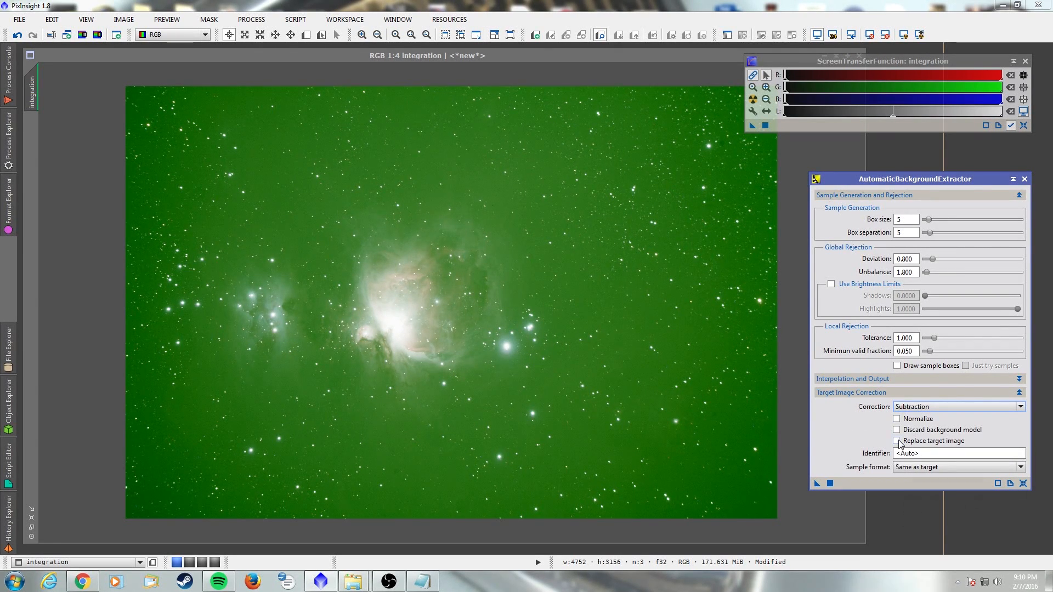
{"action": "left_click", "coordinate": [257, 75]}
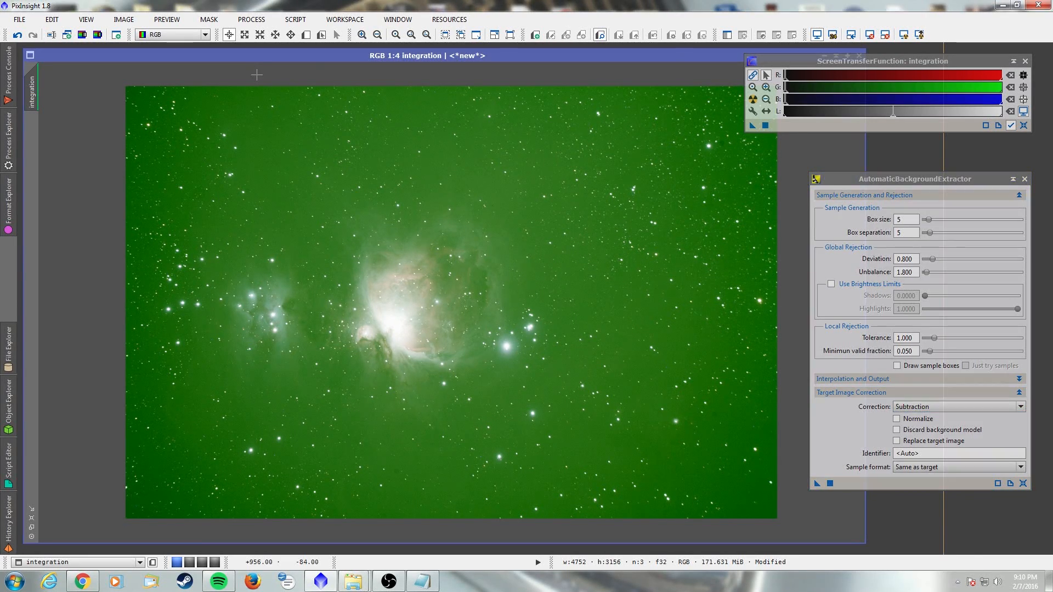
{"action": "left_click", "coordinate": [914, 181]}
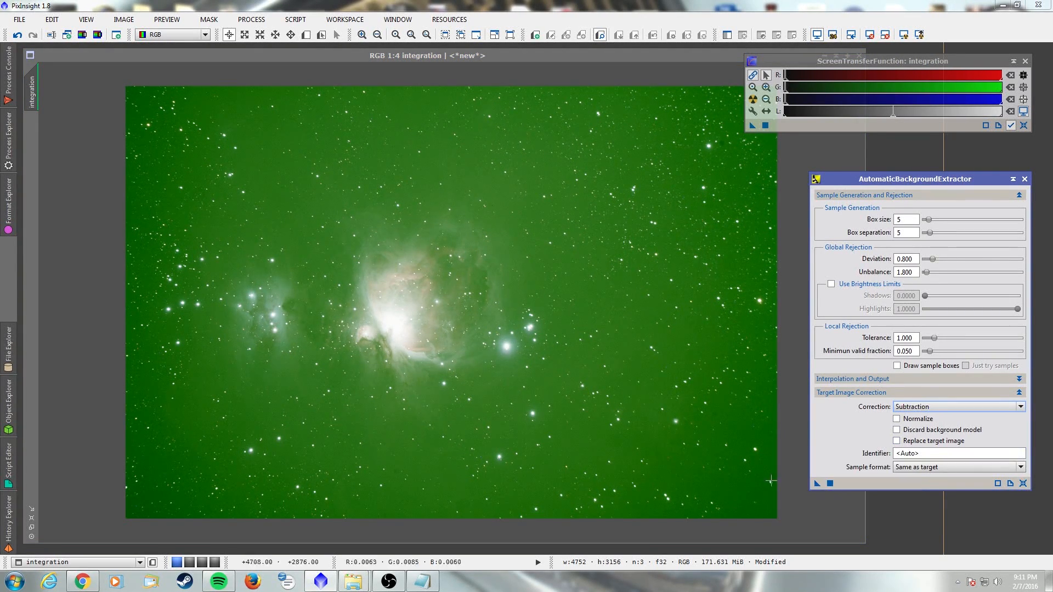
{"action": "left_click", "coordinate": [830, 484]}
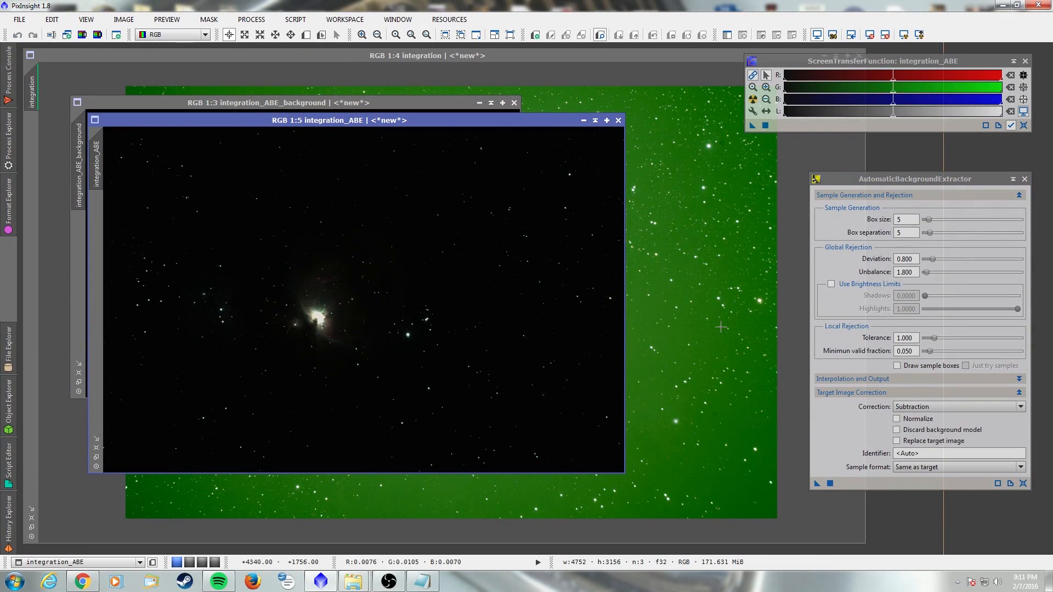
- Bring the extracted background model image into clear view and auto-stretch its display
{"action": "left_click", "coordinate": [422, 106]}
{"action": "left_click_drag", "start_coordinate": [232, 100], "coordinate": [212, 74]}
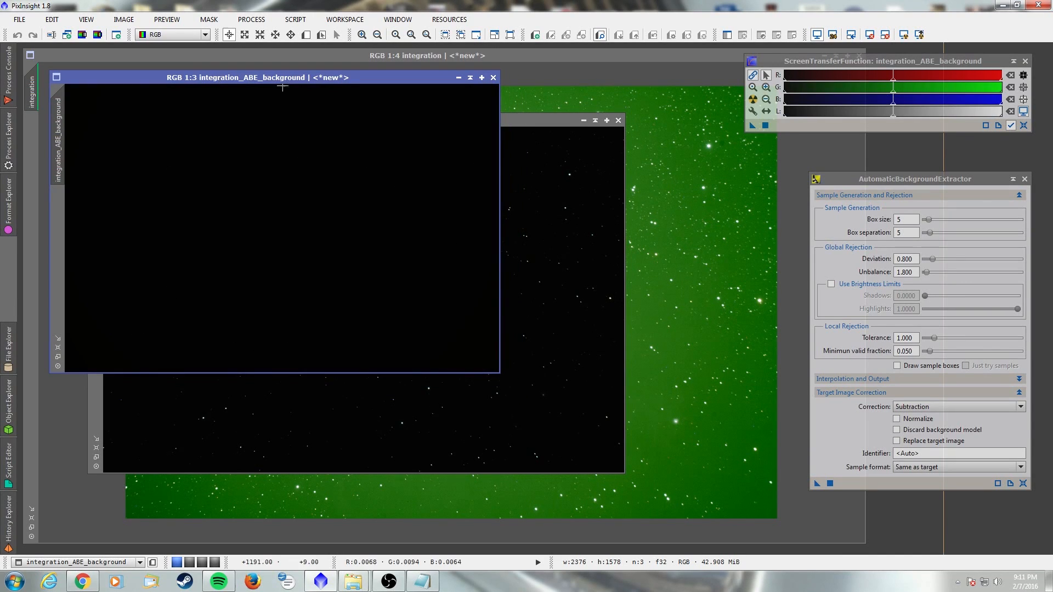
{"action": "left_click", "coordinate": [752, 99]}
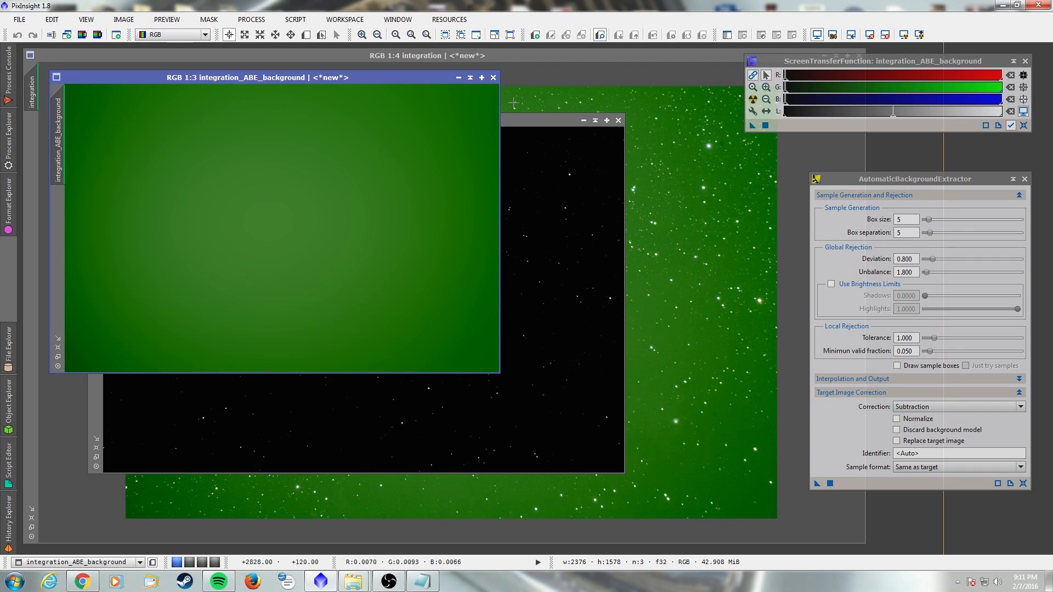
- Close the background model image, enlarge the integration_ABE window to fit the image, and auto-stretch its display
{"action": "left_click", "coordinate": [494, 78]}
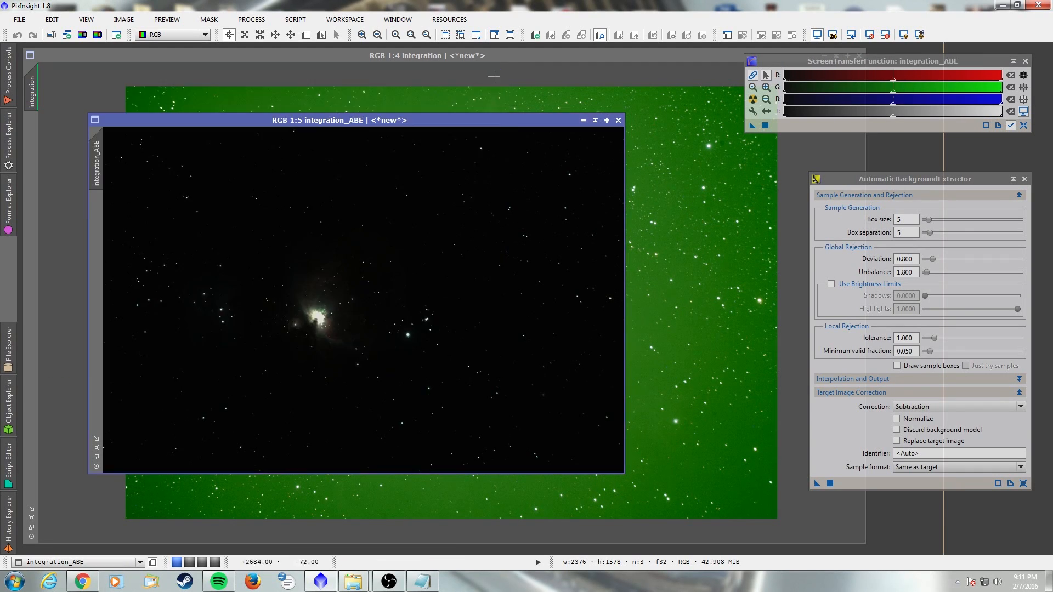
{"action": "left_click_drag", "start_coordinate": [492, 124], "coordinate": [442, 68]}
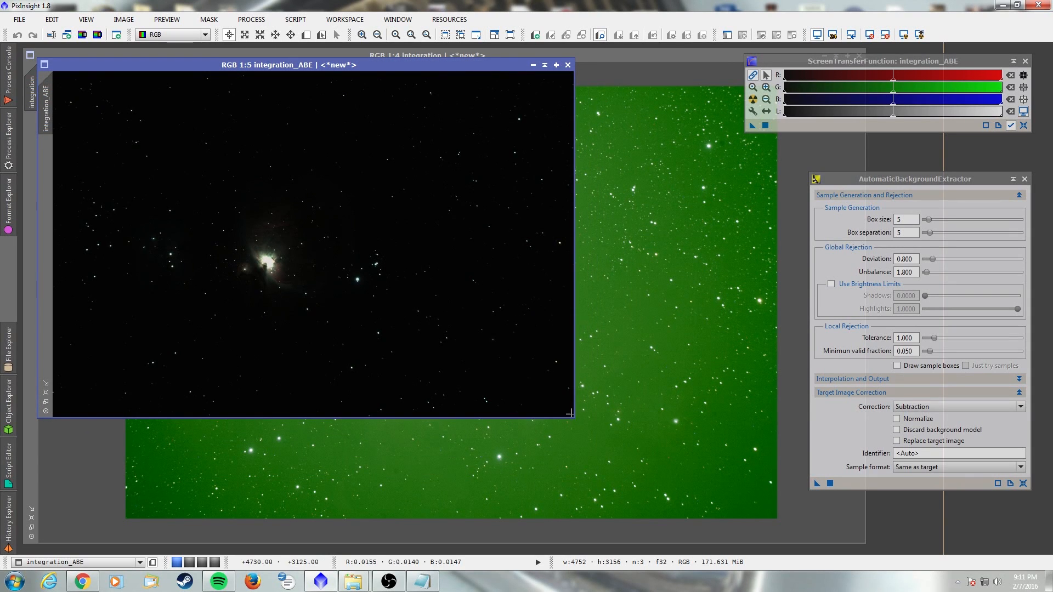
{"action": "left_click_drag", "start_coordinate": [571, 415], "coordinate": [795, 528]}
{"action": "scroll", "coordinate": [554, 405], "scroll_direction": "up", "scroll_amount": 1}
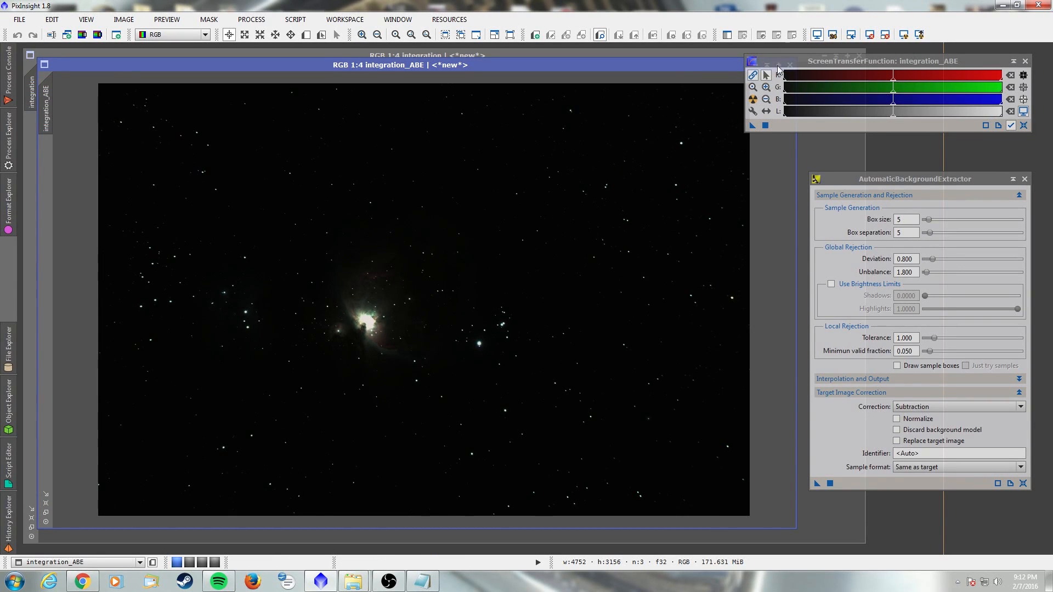
{"action": "left_click", "coordinate": [753, 99]}
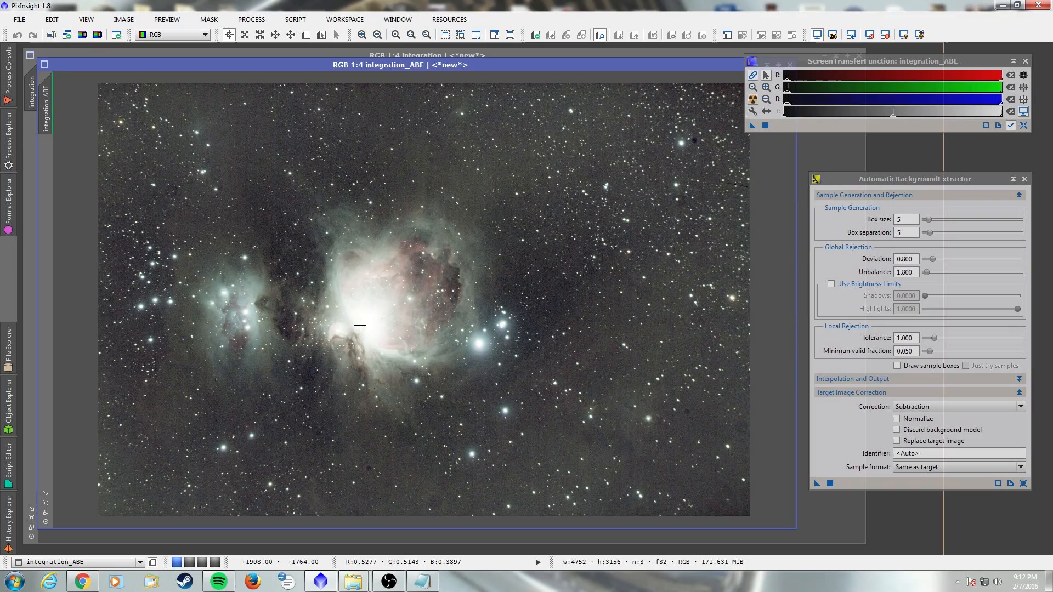
- Examine the stretched integration_ABE image around both nebulae and across the surrounding background sky
{"action": "scroll", "coordinate": [360, 325], "scroll_direction": "up", "scroll_amount": 1}
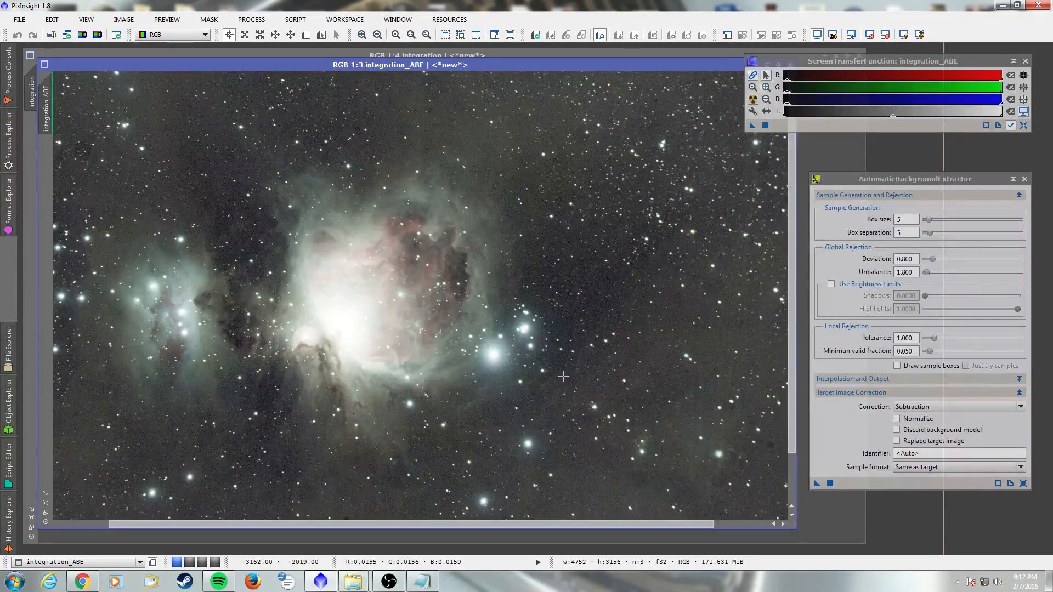
{"action": "scroll", "coordinate": [238, 297], "scroll_direction": "down", "scroll_amount": 2}
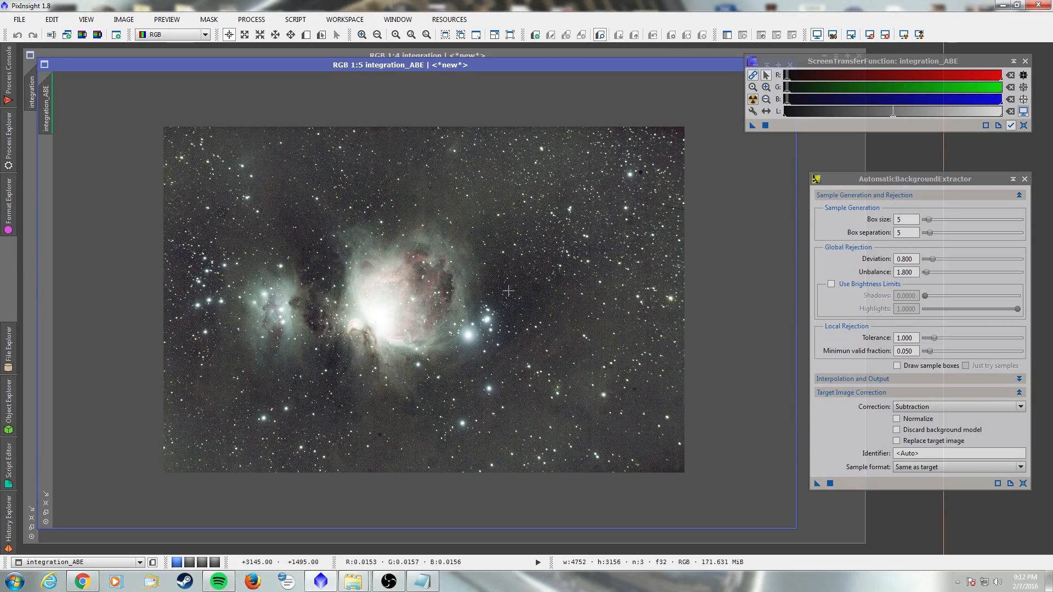
{"action": "scroll", "coordinate": [508, 290], "scroll_direction": "up", "scroll_amount": 1}
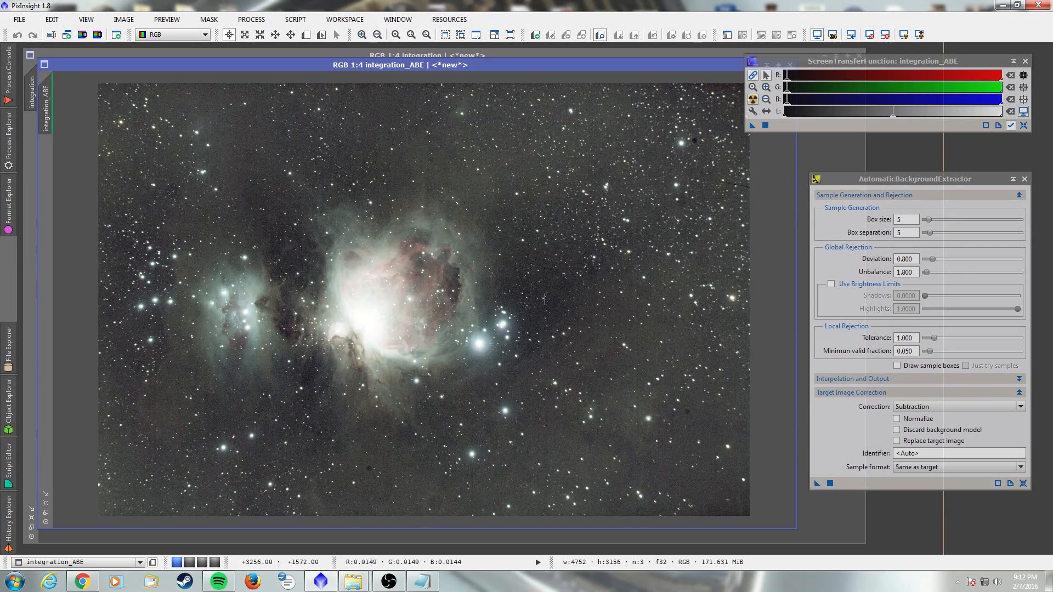
{"action": "scroll", "coordinate": [610, 307], "scroll_direction": "up", "scroll_amount": 1}
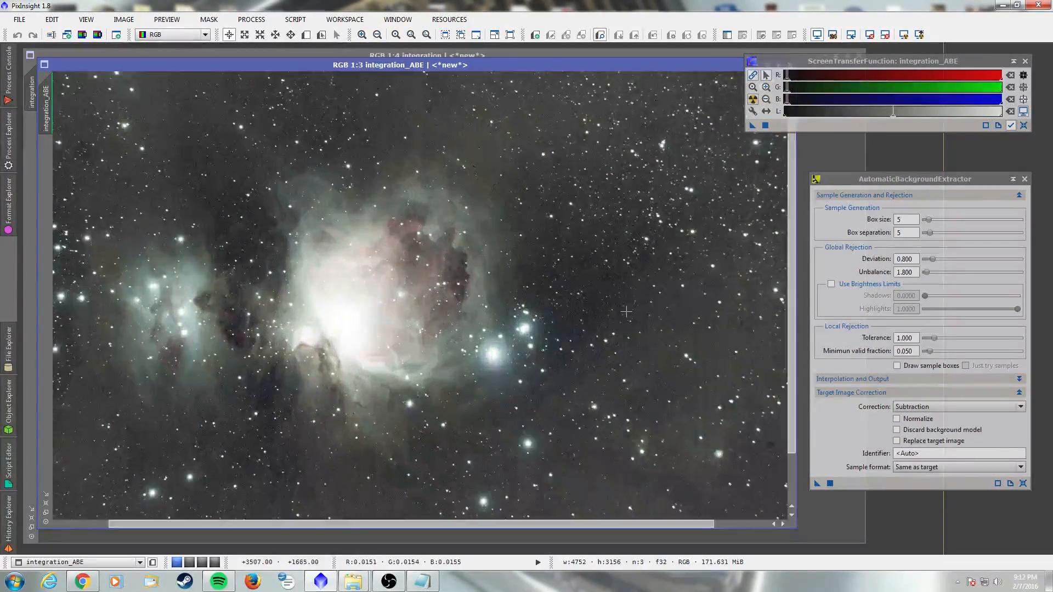
{"action": "scroll", "coordinate": [634, 299], "scroll_direction": "up", "scroll_amount": 1}
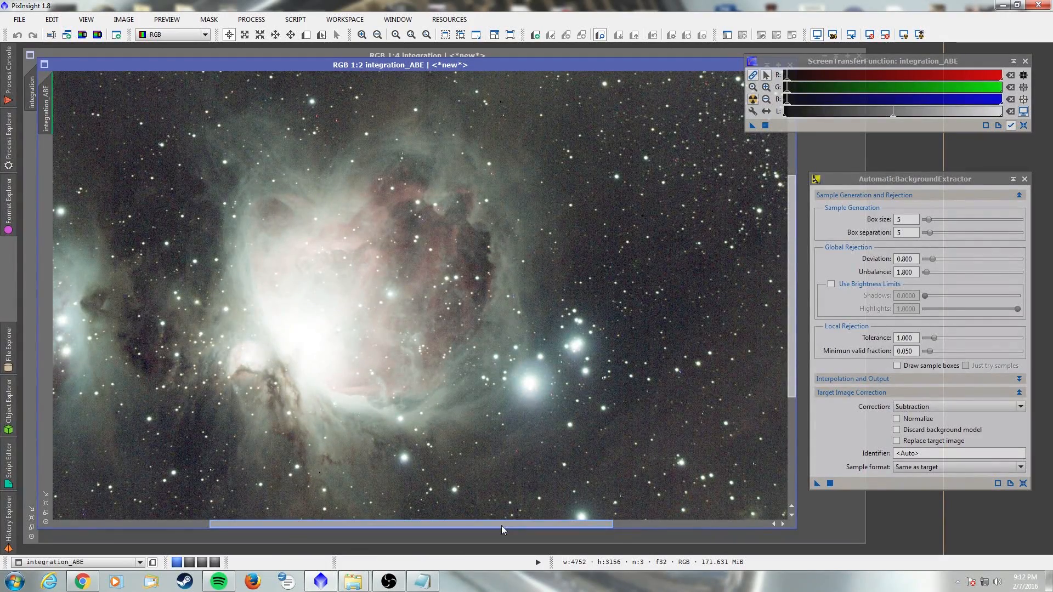
{"action": "left_click_drag", "start_coordinate": [501, 526], "coordinate": [579, 522]}
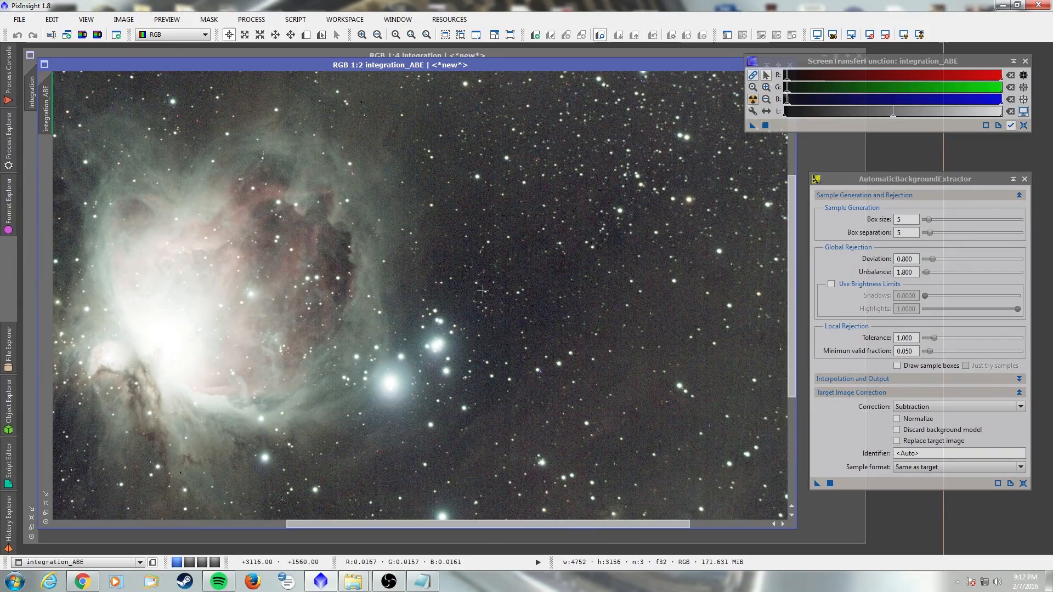
{"action": "left_click_drag", "start_coordinate": [551, 524], "coordinate": [384, 524]}
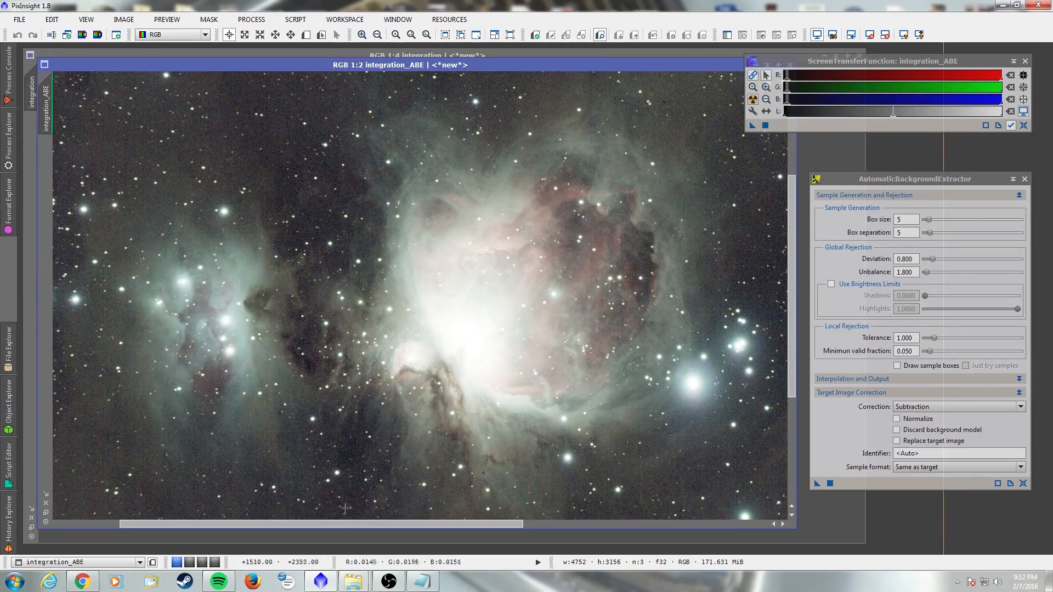
{"action": "left_click_drag", "start_coordinate": [329, 526], "coordinate": [284, 524]}
- Draw a small preview of about 106 by 106 pixels over the dark sky between the two nebulae
{"action": "scroll", "coordinate": [407, 222], "scroll_direction": "up", "scroll_amount": 2}
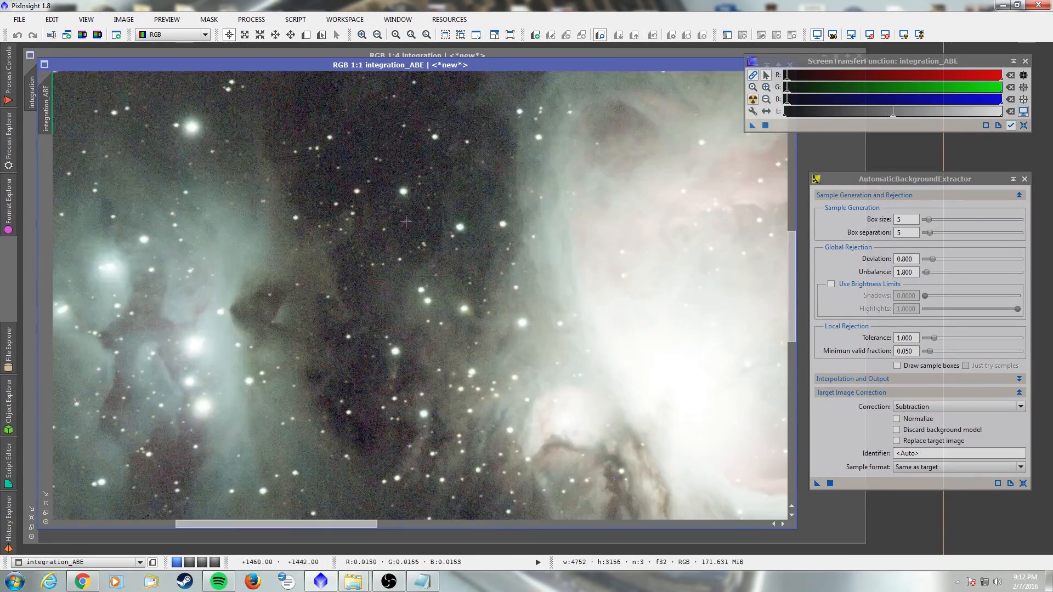
{"action": "left_click_drag", "start_coordinate": [791, 296], "coordinate": [791, 255]}
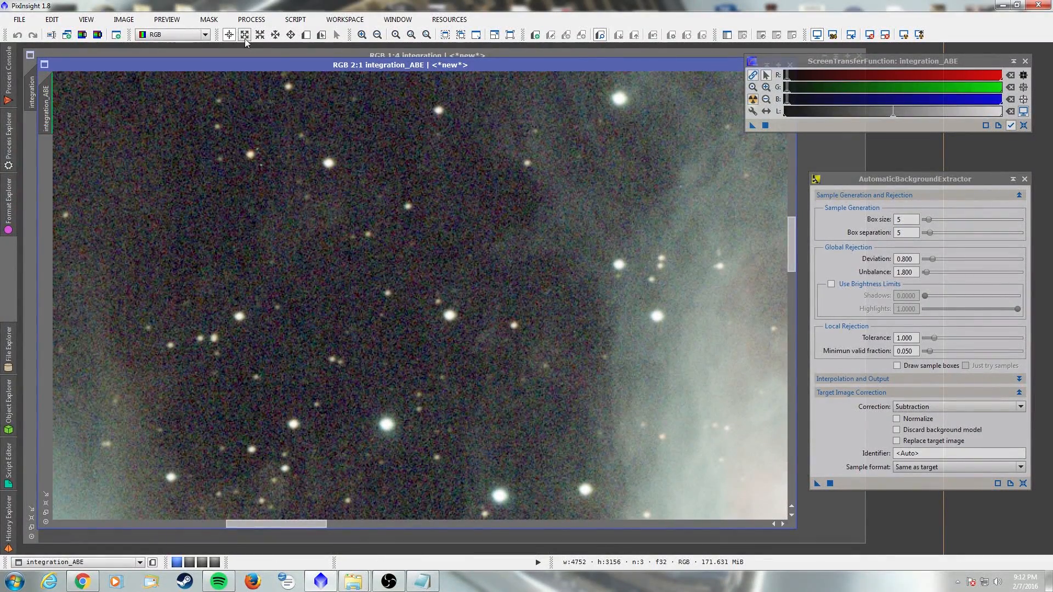
{"action": "left_click", "coordinate": [305, 34]}
{"action": "left_click_drag", "start_coordinate": [304, 268], "coordinate": [420, 384]}
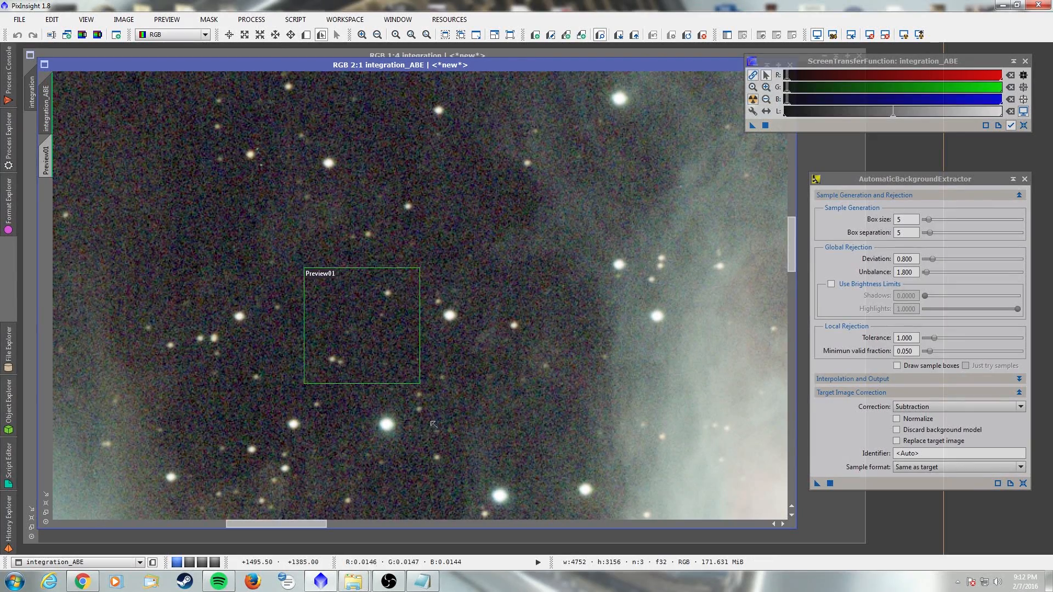
{"action": "scroll", "coordinate": [383, 316], "scroll_direction": "down", "scroll_amount": 2}
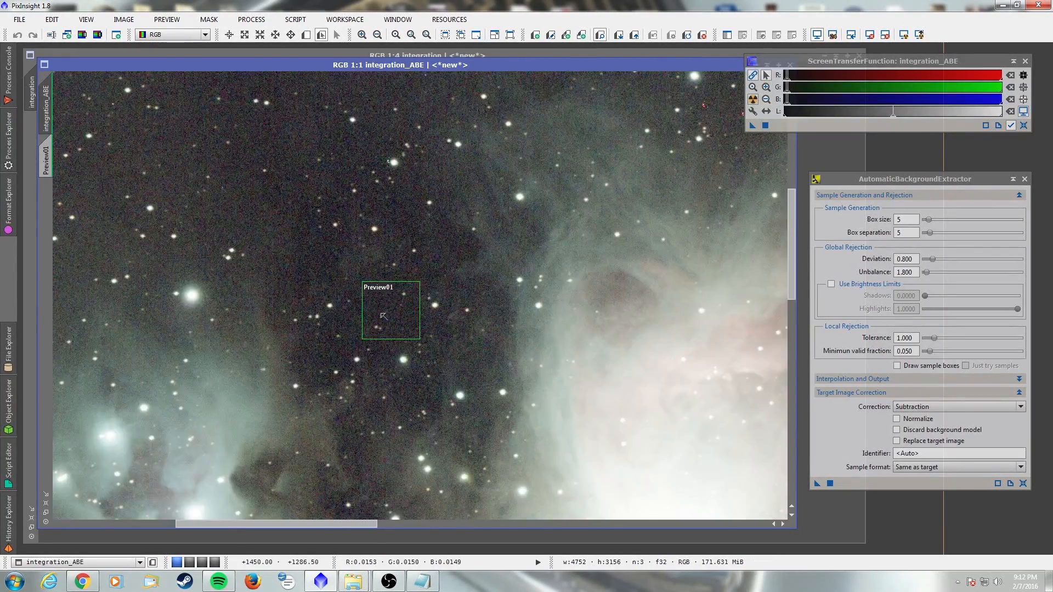
- Draw a second preview of about 2577 by 1857 pixels enclosing both nebulae and the bright stars beside them
{"action": "scroll", "coordinate": [553, 352], "scroll_direction": "down", "scroll_amount": 1}
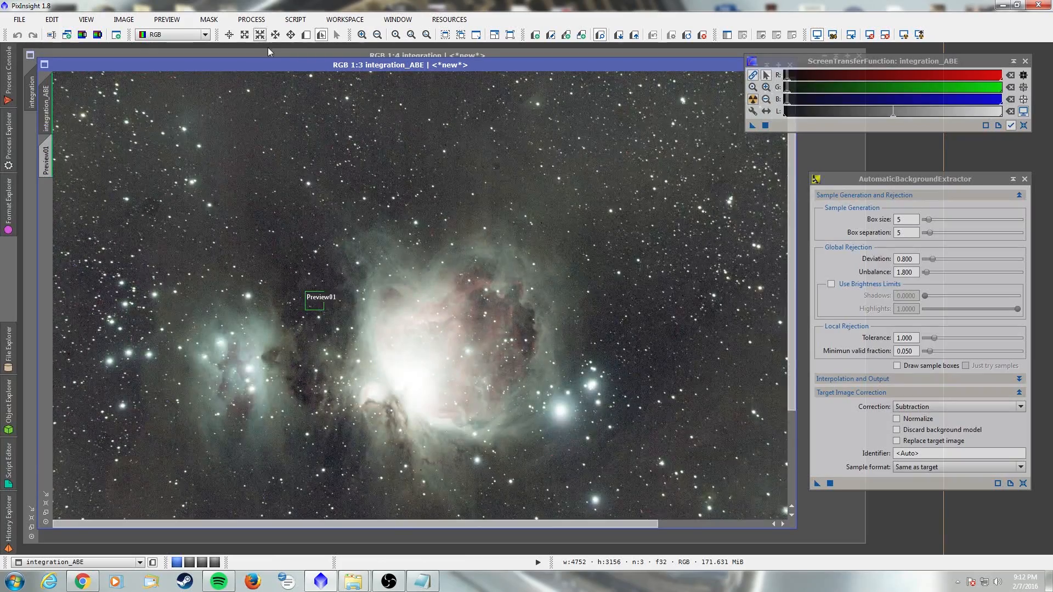
{"action": "left_click", "coordinate": [306, 34]}
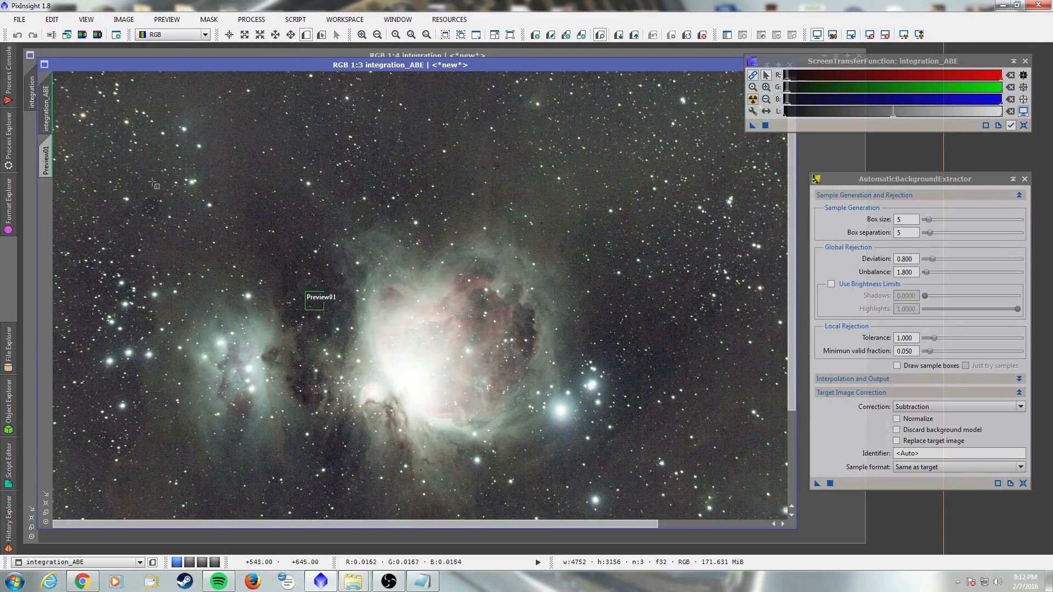
{"action": "left_click_drag", "start_coordinate": [143, 176], "coordinate": [613, 515]}
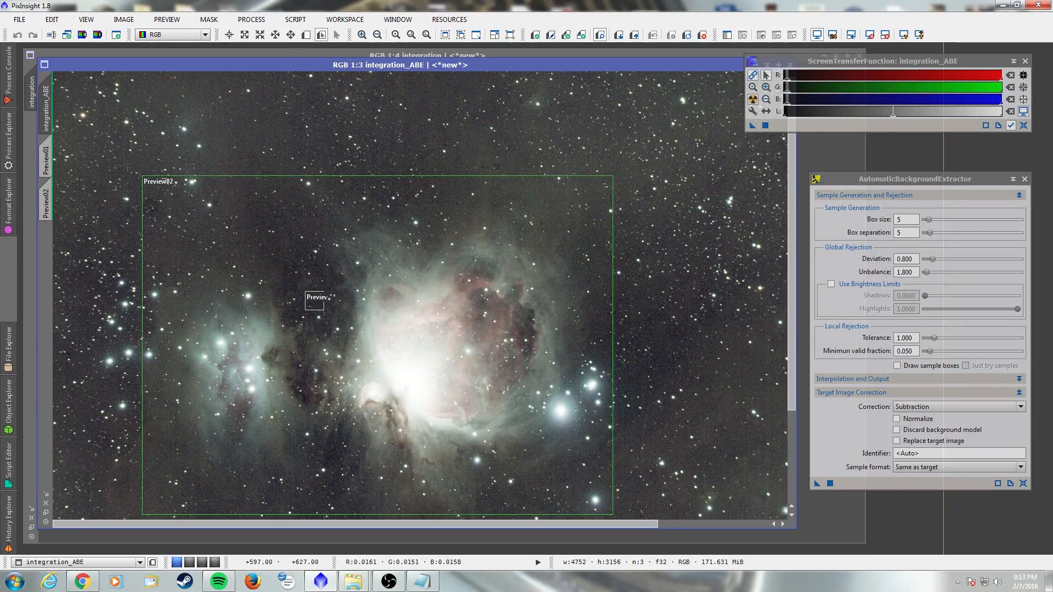
{"action": "scroll", "coordinate": [292, 341], "scroll_direction": "down", "scroll_amount": 1}
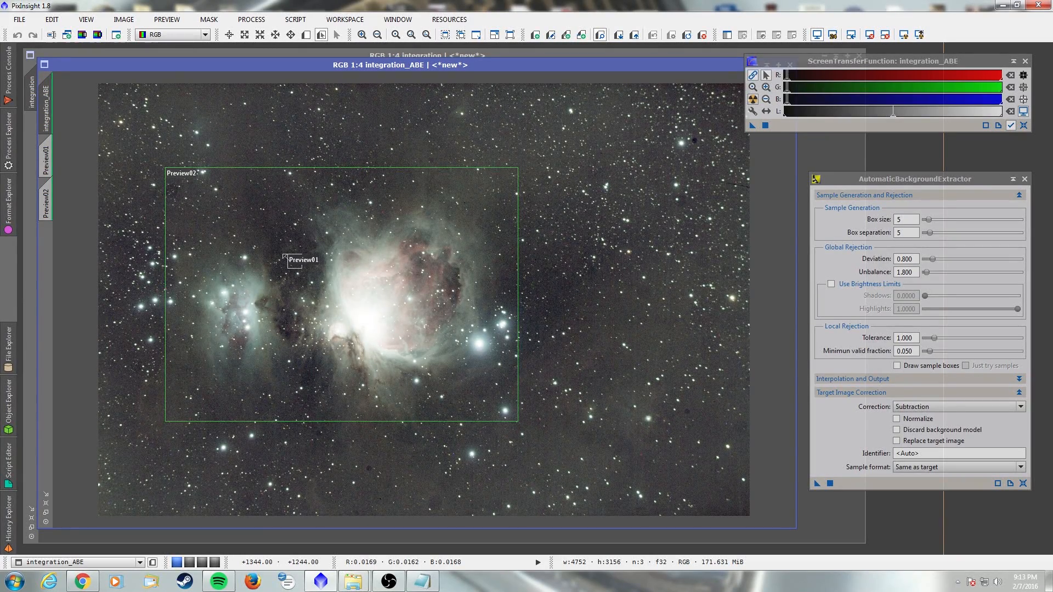
- Open BackgroundNeutralization and choose integration_ABE->Preview01 in its reference image selection
{"action": "left_click", "coordinate": [251, 20]}
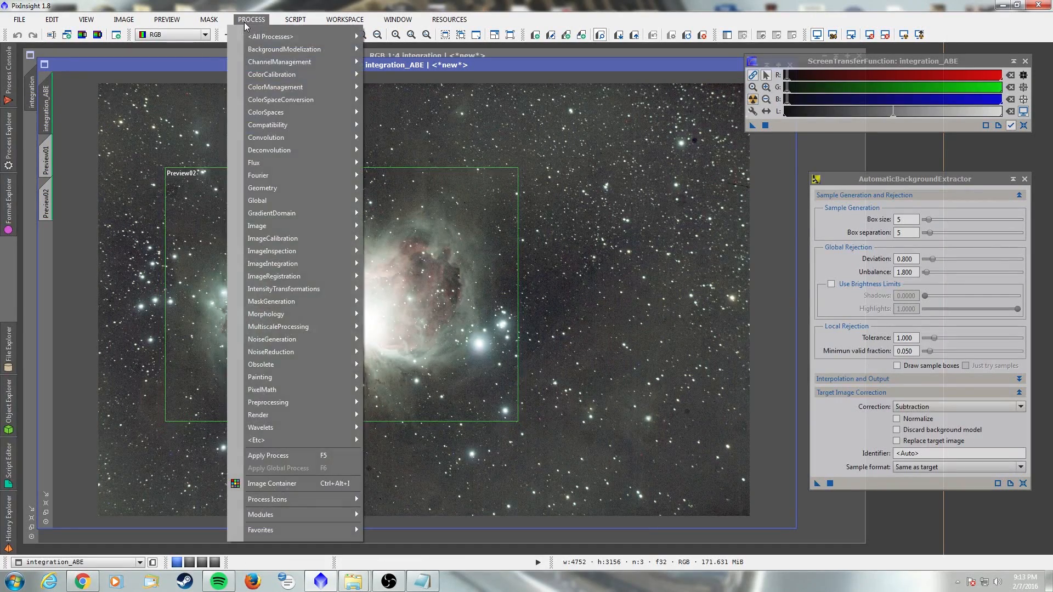
{"action": "mouse_move", "coordinate": [254, 37]}
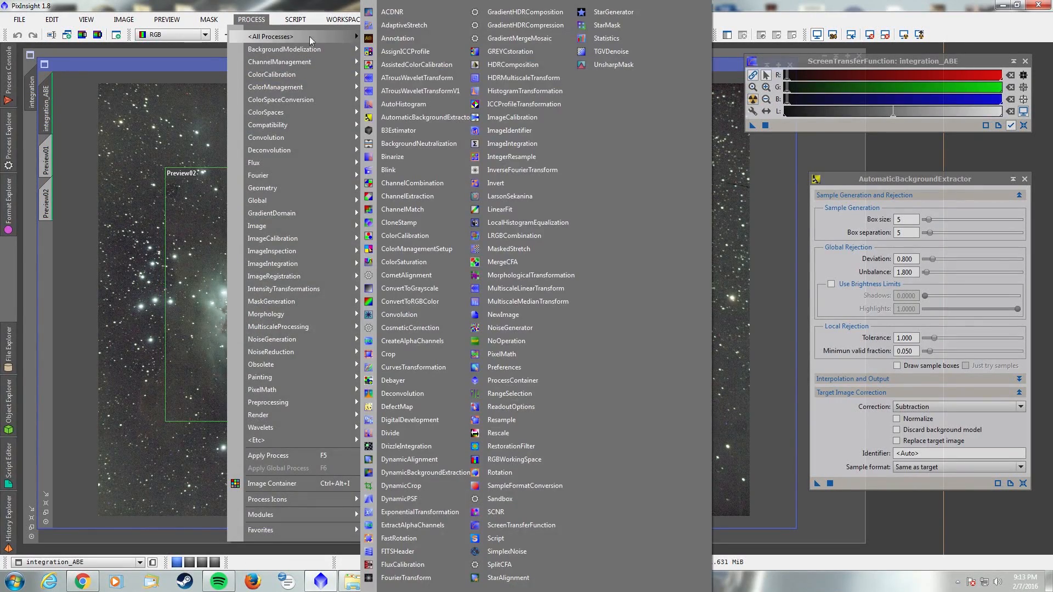
{"action": "left_click", "coordinate": [433, 144]}
{"action": "left_click", "coordinate": [1032, 114]}
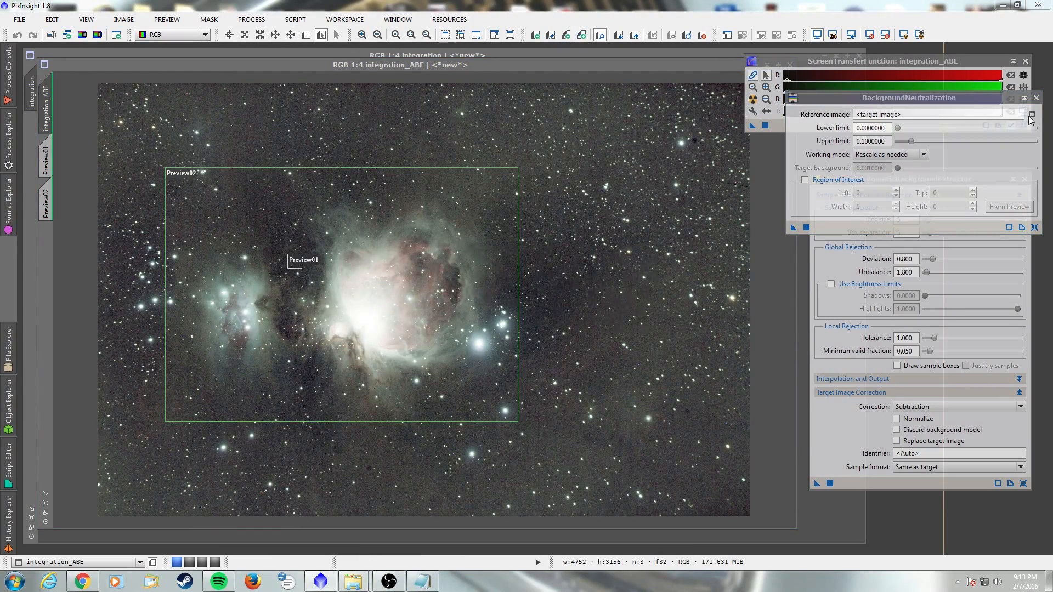
{"action": "left_click", "coordinate": [500, 271]}
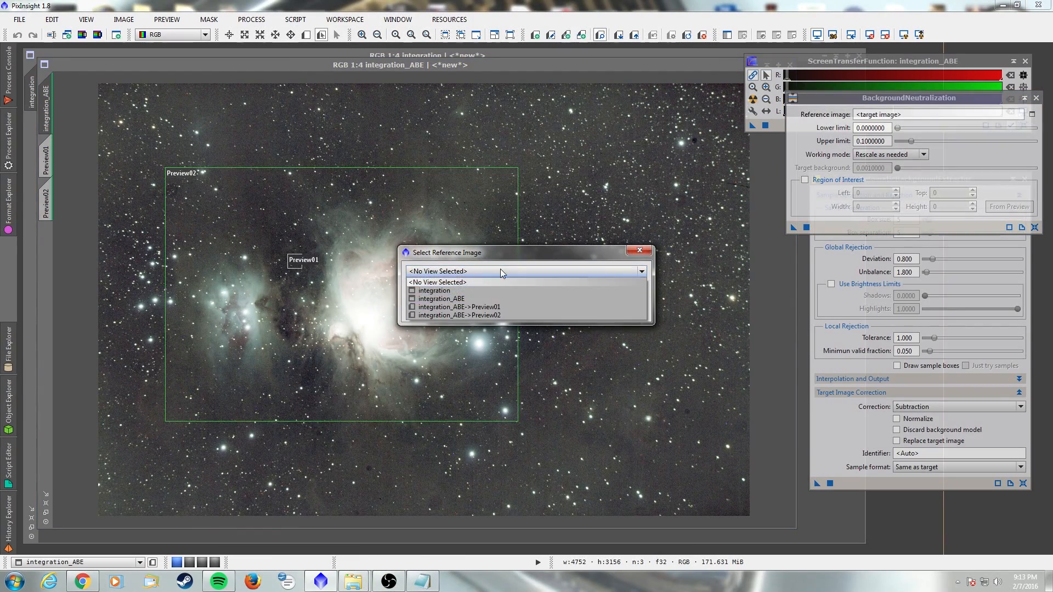
{"action": "left_click", "coordinate": [488, 307]}
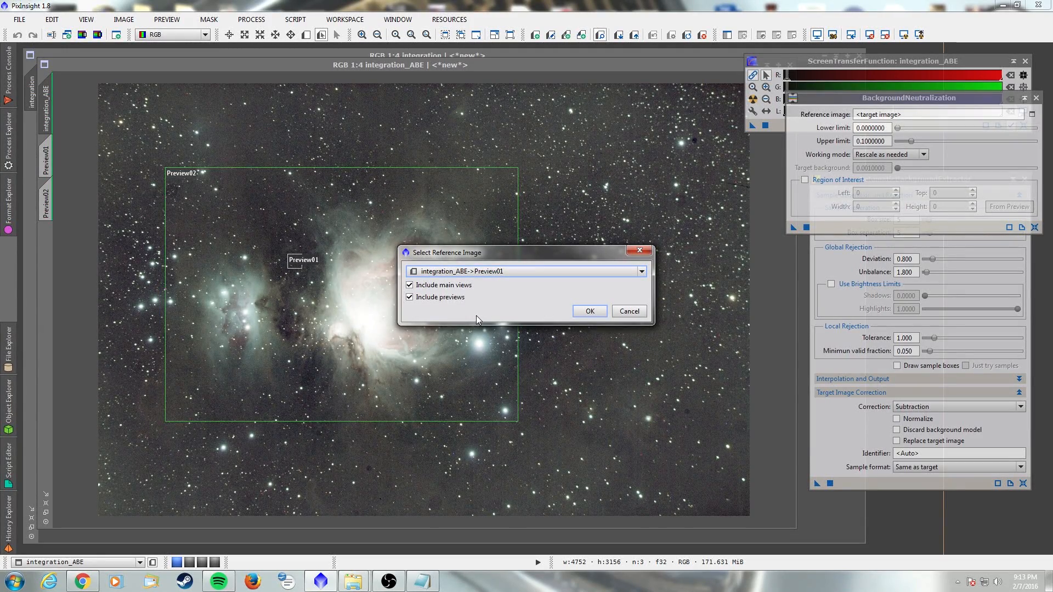
- Compare the thumbnails of Preview01 and Preview02, and accept integration_ABE->Preview01 as the neutralization reference
{"action": "mouse_move", "coordinate": [487, 273]}
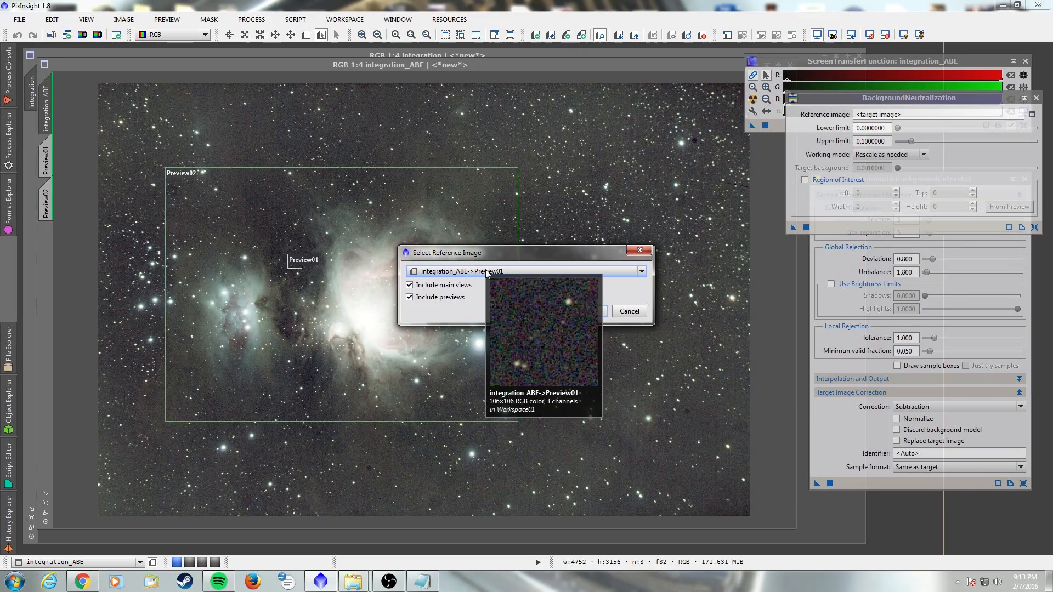
{"action": "left_click", "coordinate": [486, 273]}
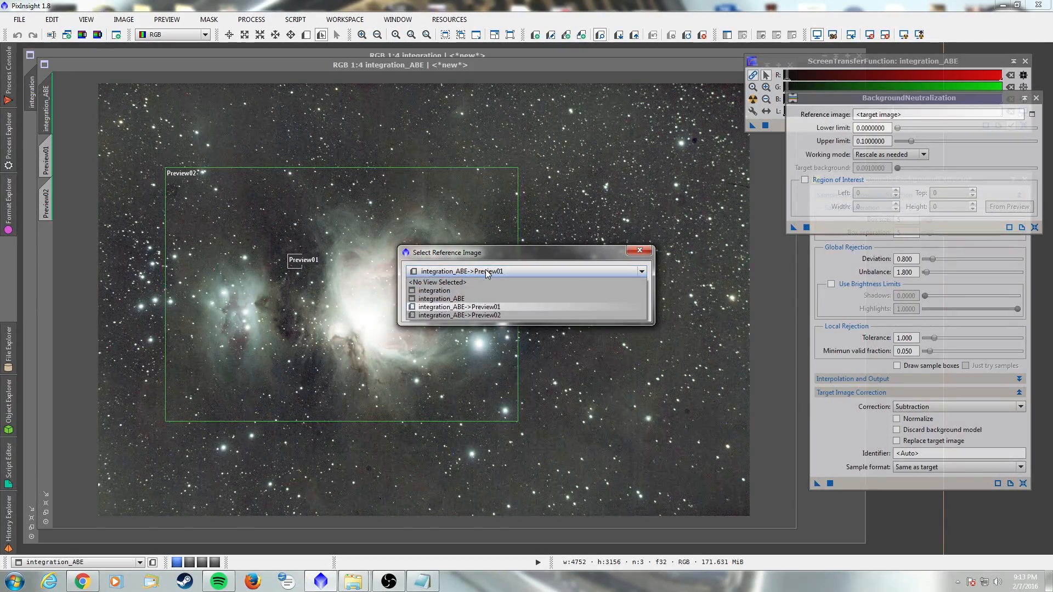
{"action": "left_click", "coordinate": [491, 315]}
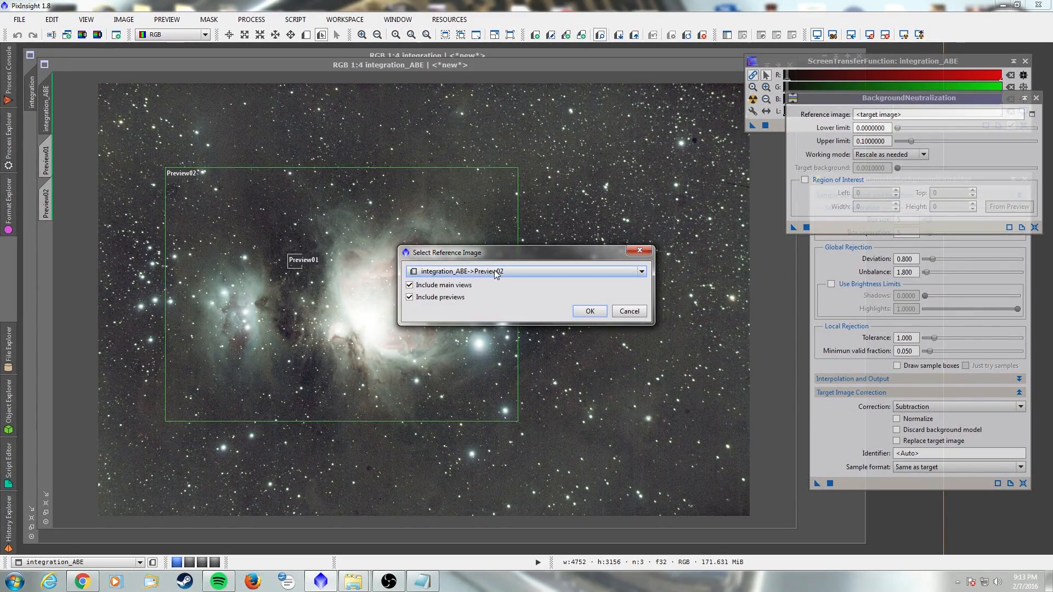
{"action": "mouse_move", "coordinate": [495, 273]}
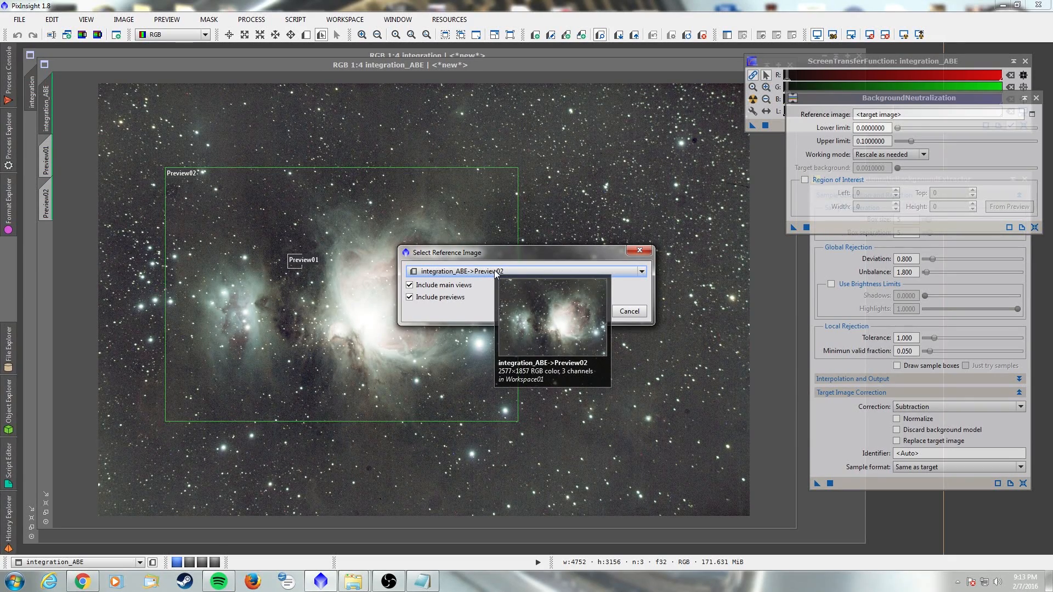
{"action": "left_click", "coordinate": [495, 271]}
{"action": "left_click", "coordinate": [483, 306]}
{"action": "mouse_move", "coordinate": [480, 271]}
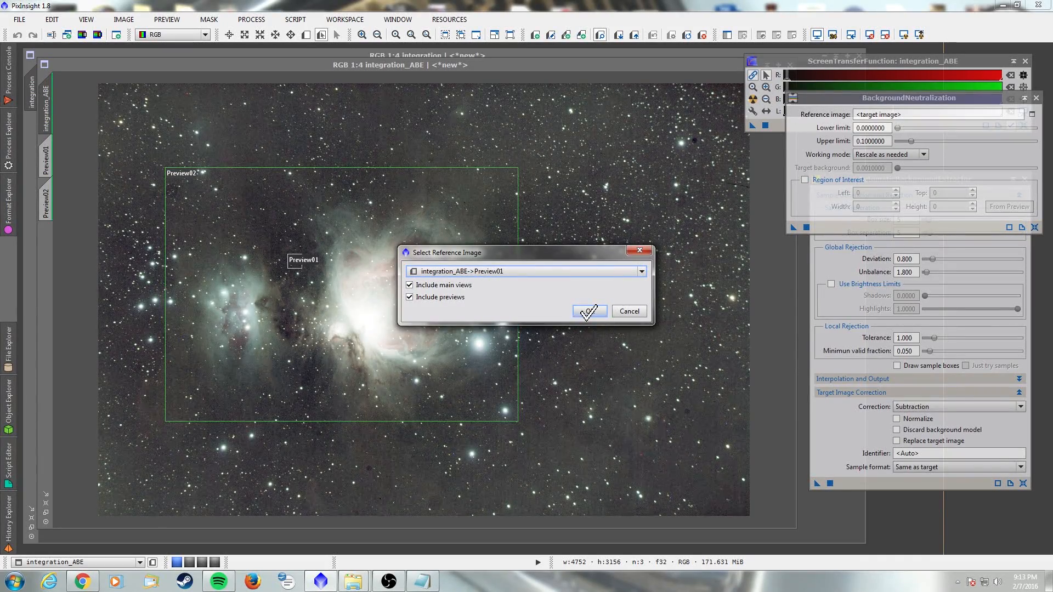
{"action": "left_click", "coordinate": [588, 311]}
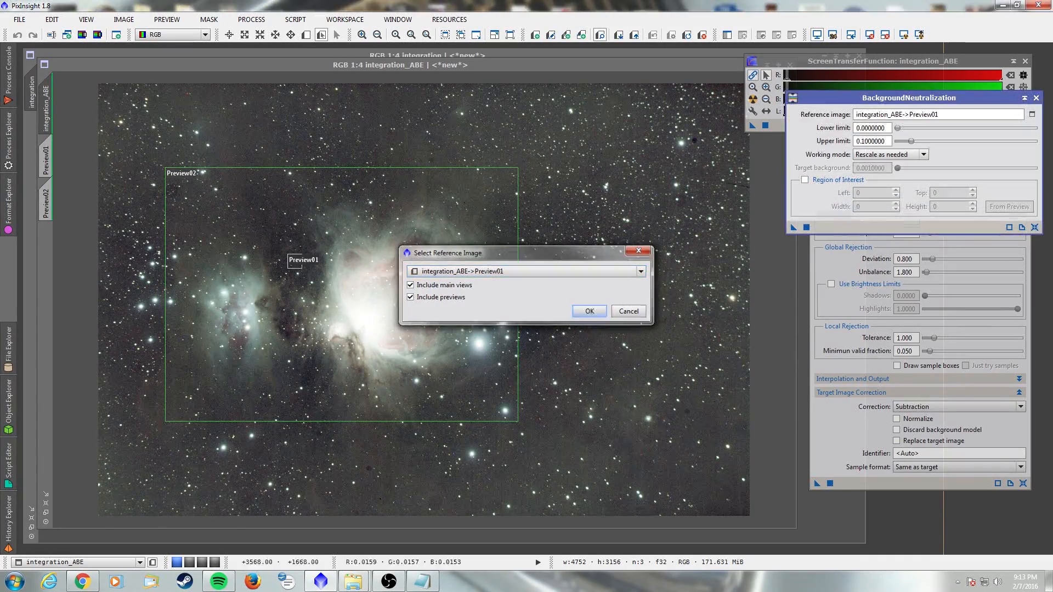
- Apply BackgroundNeutralization to integration_ABE, and close it along with AutomaticBackgroundExtractor
{"action": "left_click", "coordinate": [807, 227]}
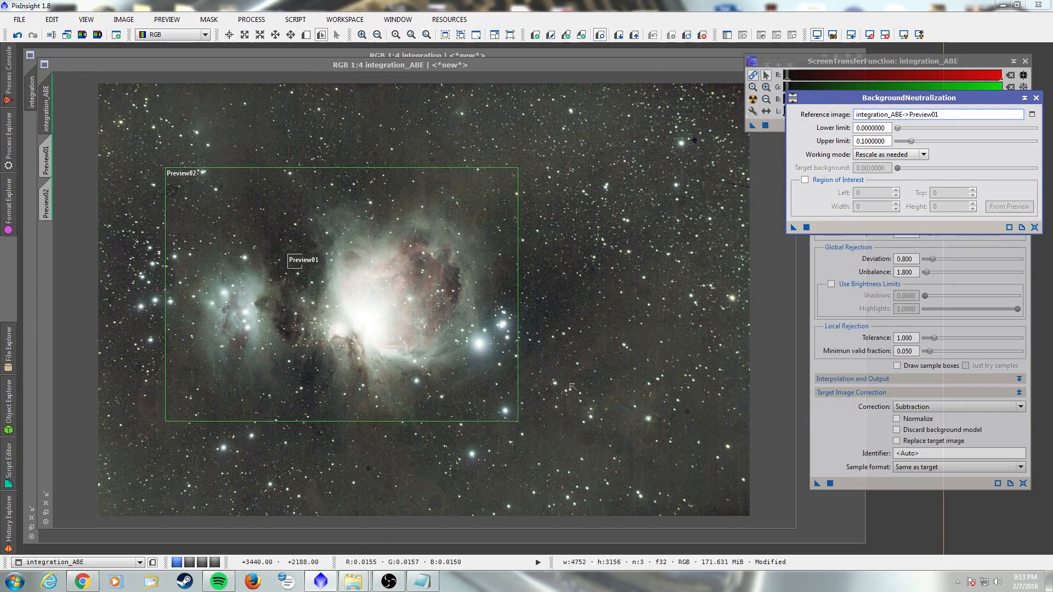
{"action": "left_click", "coordinate": [1036, 98]}
{"action": "left_click", "coordinate": [1024, 180]}
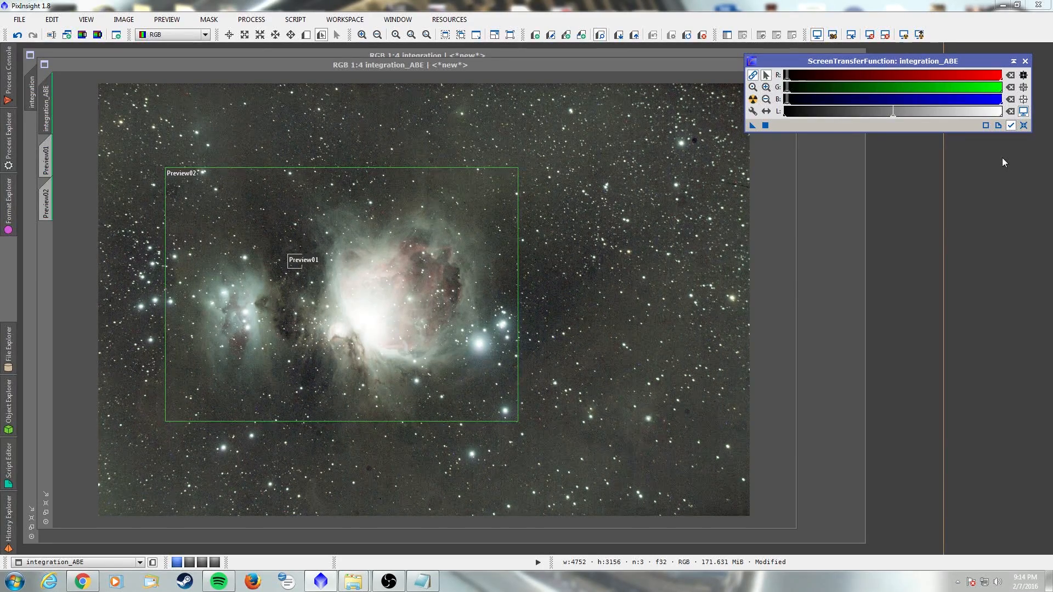
- Open the ColorCalibration process for the integration_ABE image
{"action": "left_click", "coordinate": [251, 19]}
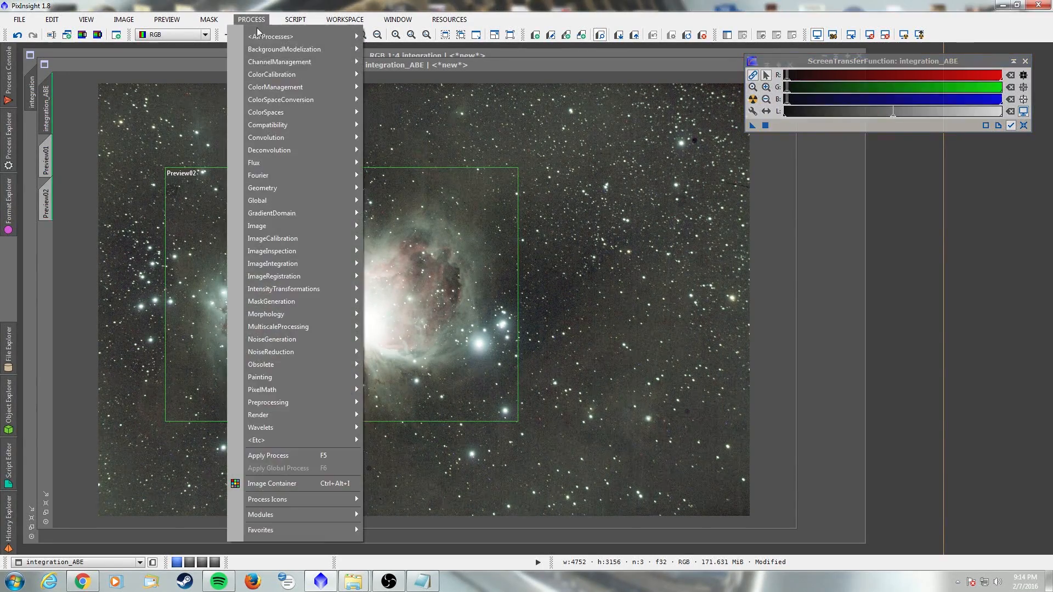
{"action": "mouse_move", "coordinate": [268, 43]}
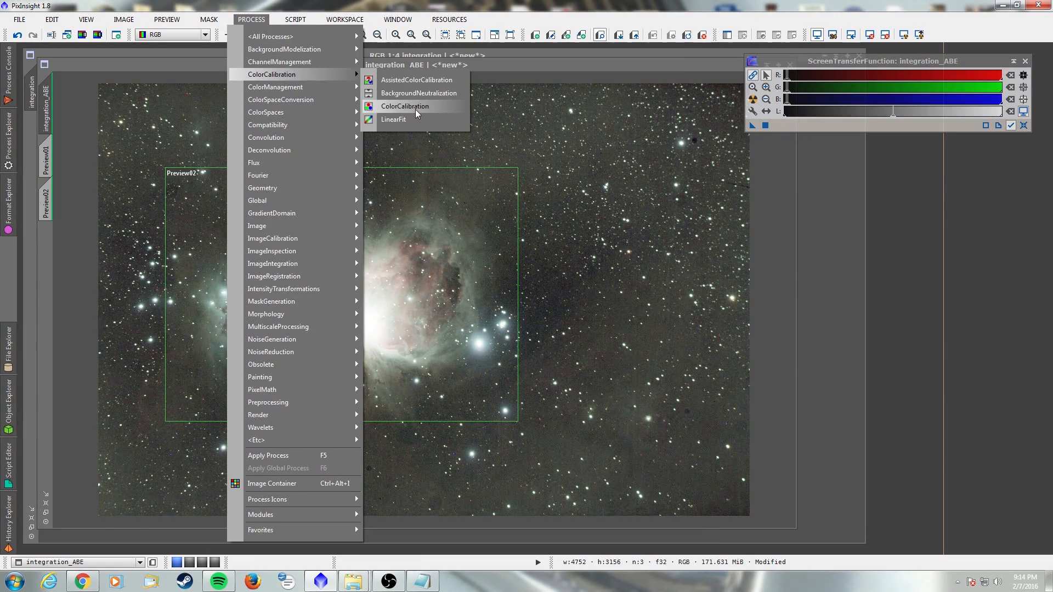
{"action": "left_click", "coordinate": [415, 110]}
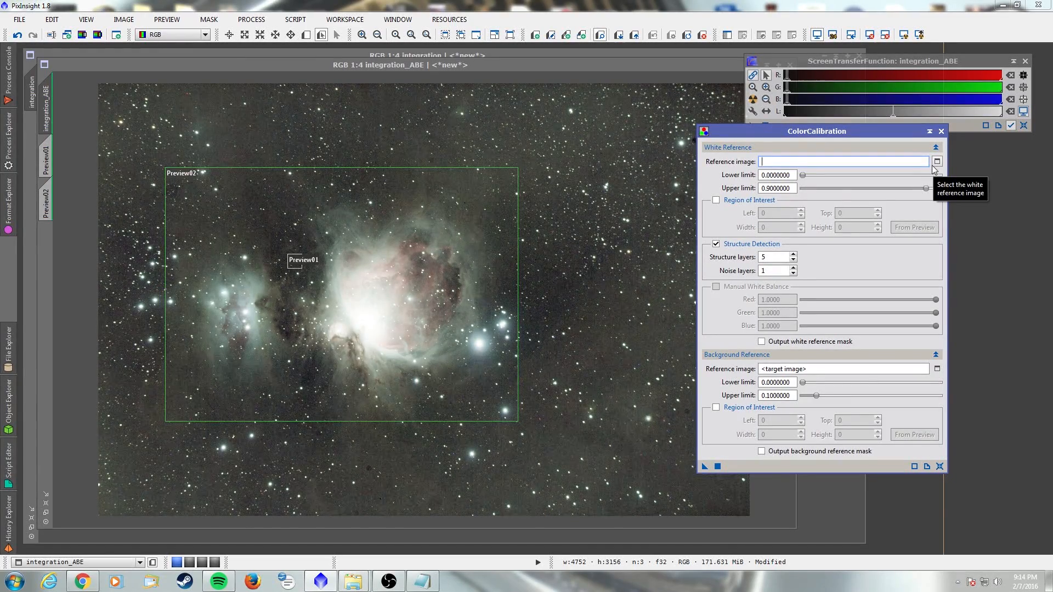
- Set integration_ABE->Preview02 as ColorCalibration's white reference image and disable Structure Detection
{"action": "left_click", "coordinate": [936, 161]}
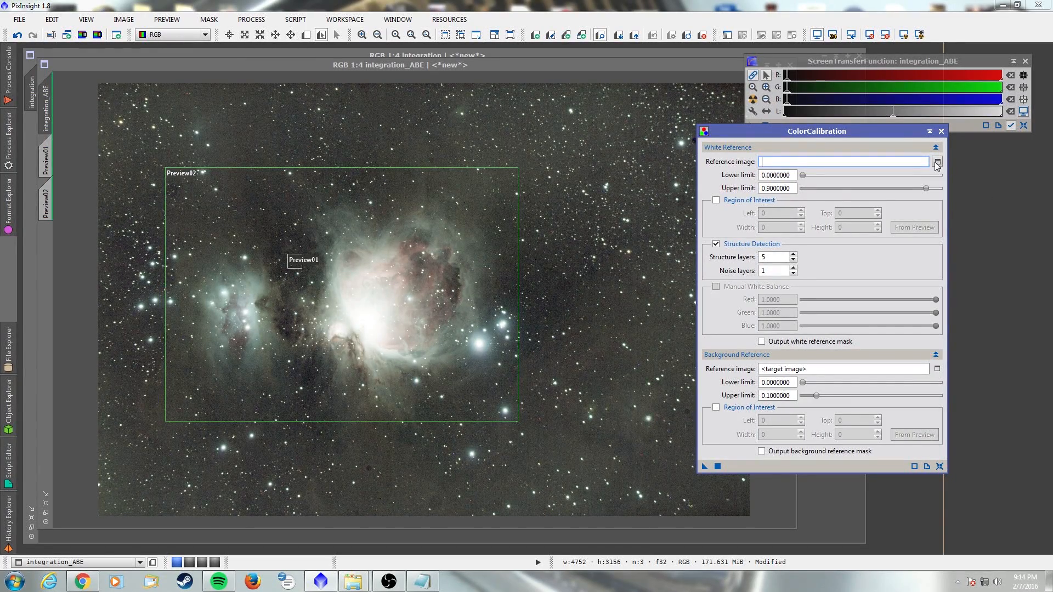
{"action": "left_click", "coordinate": [511, 268]}
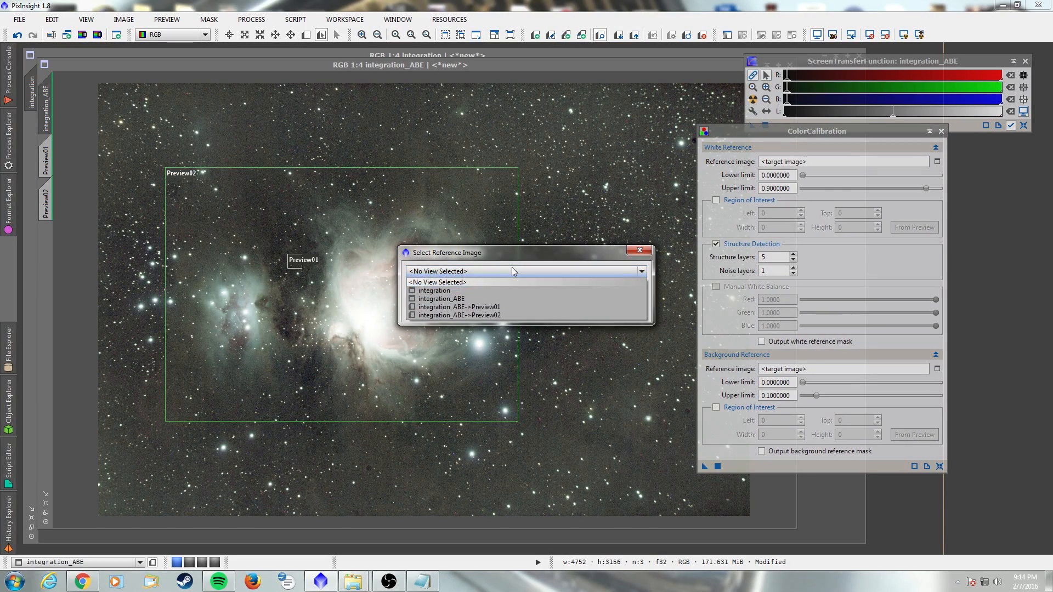
{"action": "left_click", "coordinate": [500, 311]}
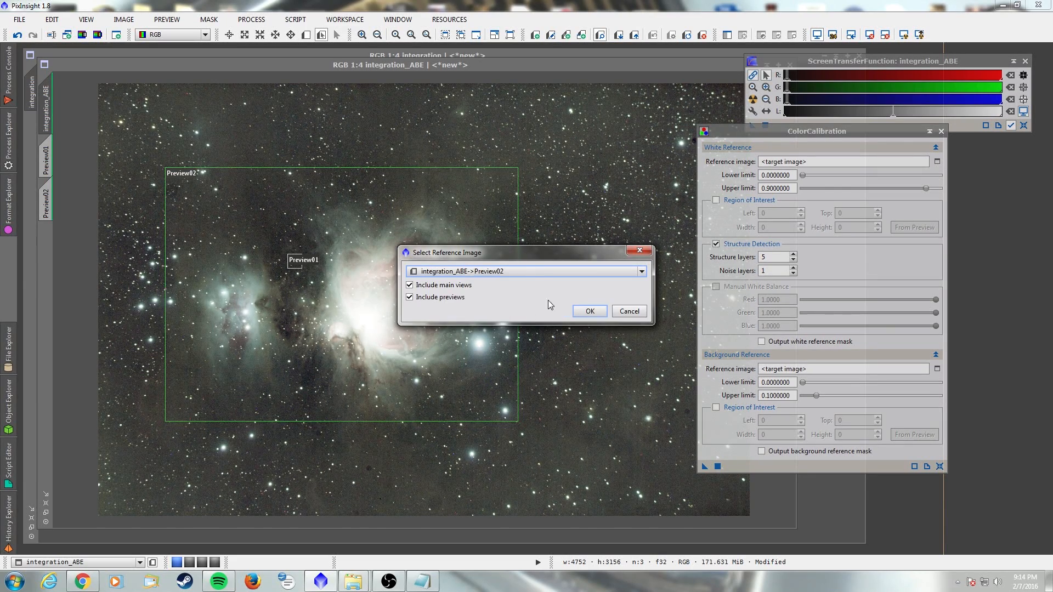
{"action": "mouse_move", "coordinate": [528, 270]}
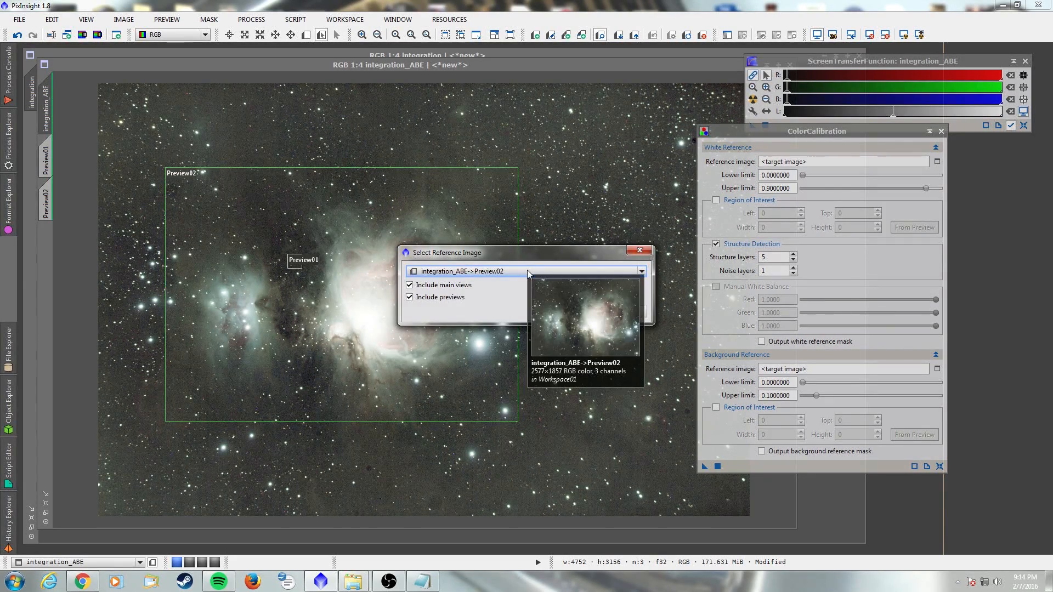
{"action": "left_click", "coordinate": [585, 310]}
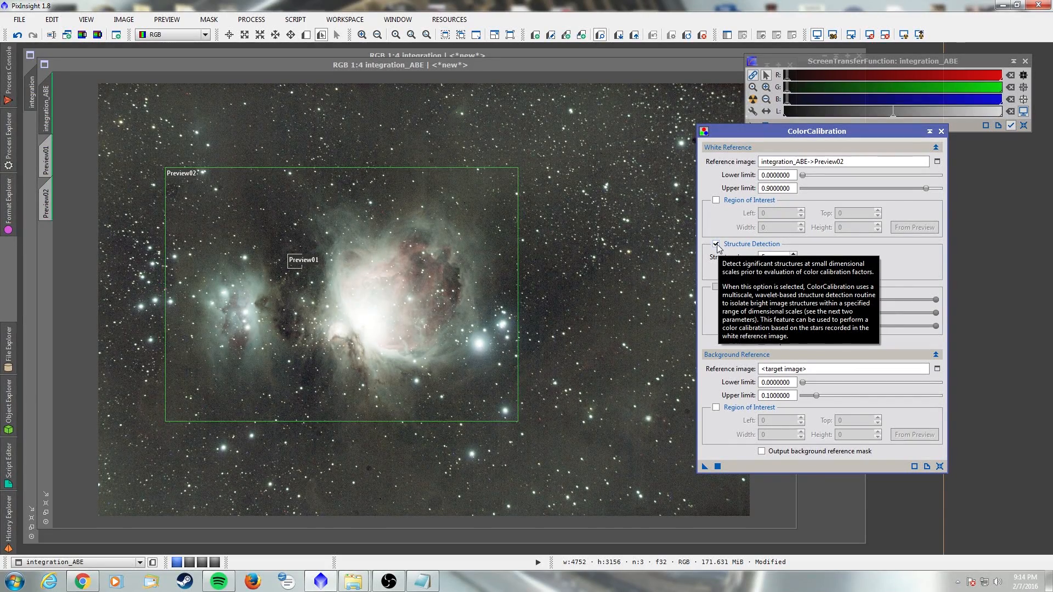
{"action": "left_click", "coordinate": [717, 245]}
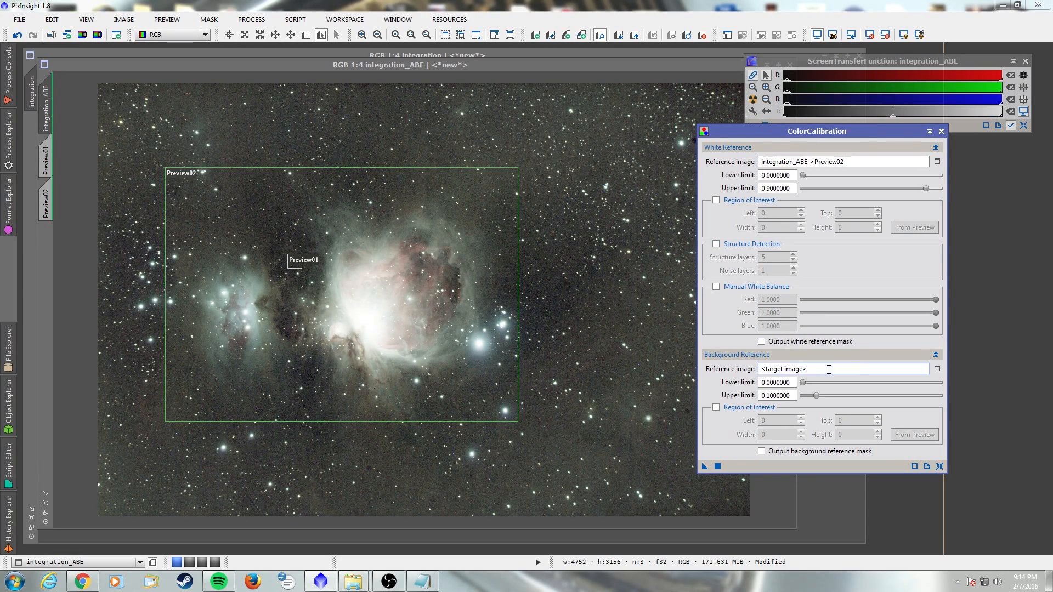
- Set integration_ABE->Preview01 as the background reference image, and apply ColorCalibration to integration_ABE before closing it
{"action": "left_click", "coordinate": [937, 368]}
{"action": "left_click", "coordinate": [575, 271]}
{"action": "left_click", "coordinate": [563, 308]}
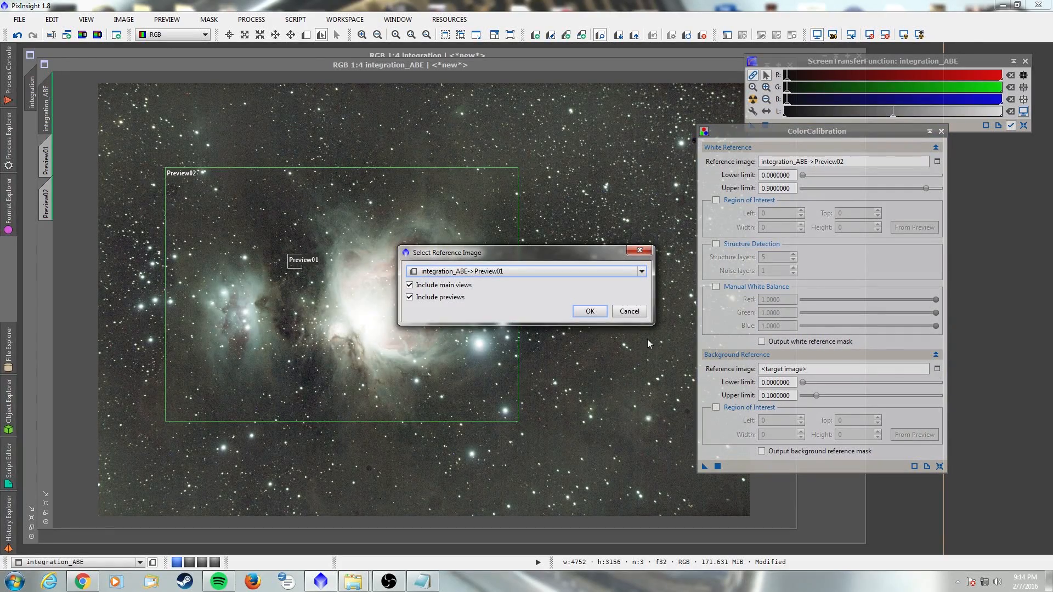
{"action": "mouse_move", "coordinate": [579, 278]}
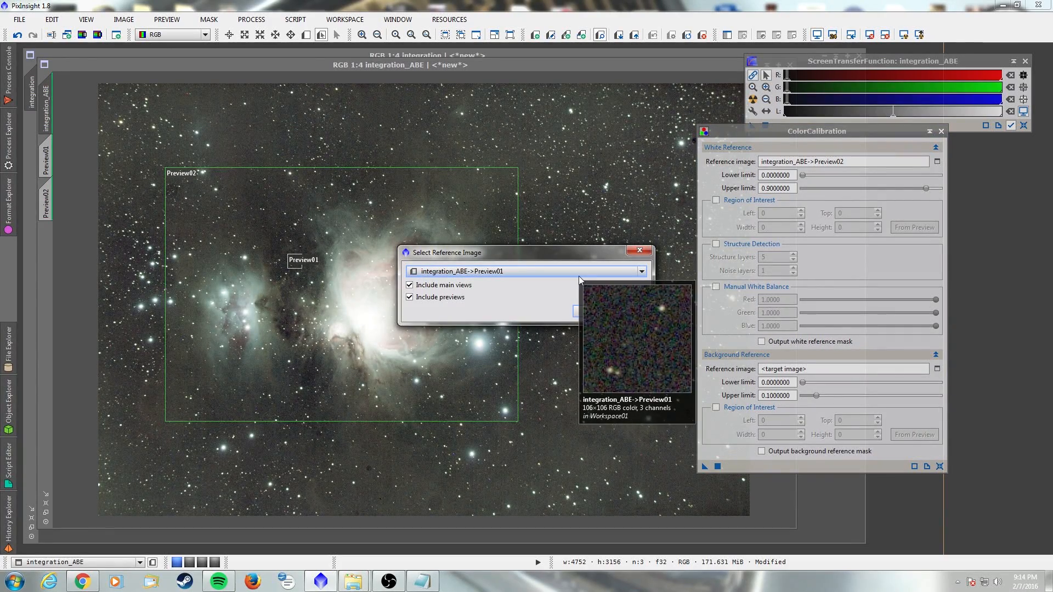
{"action": "left_click", "coordinate": [582, 310]}
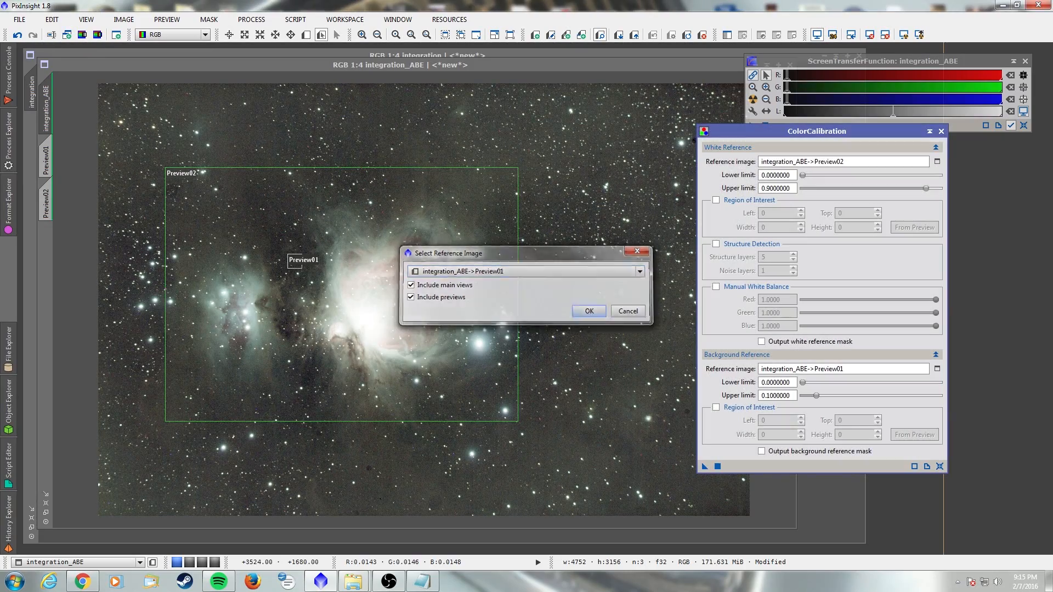
{"action": "left_click", "coordinate": [718, 467]}
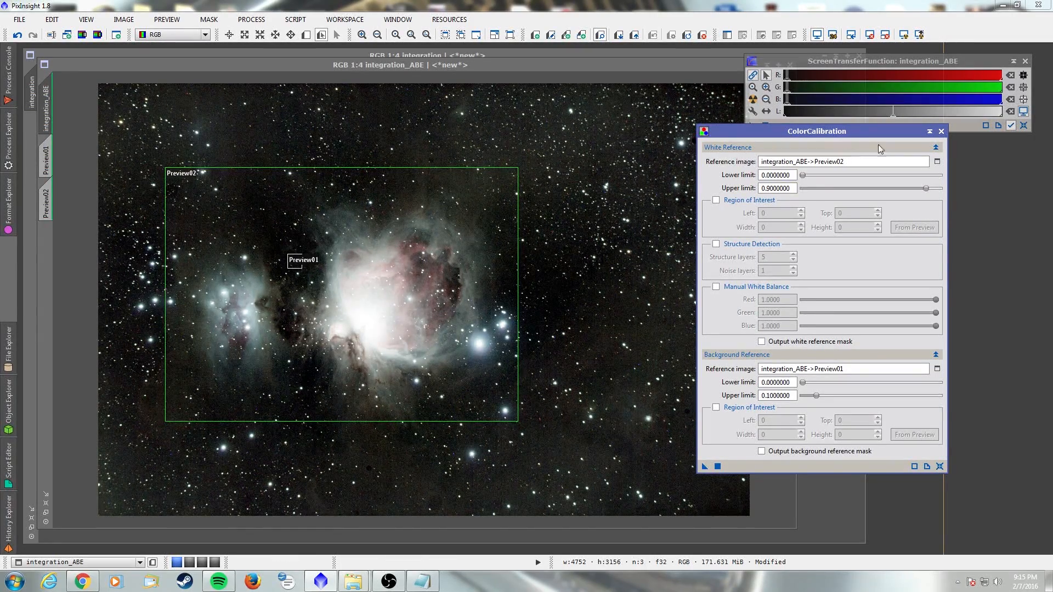
{"action": "left_click", "coordinate": [941, 131]}
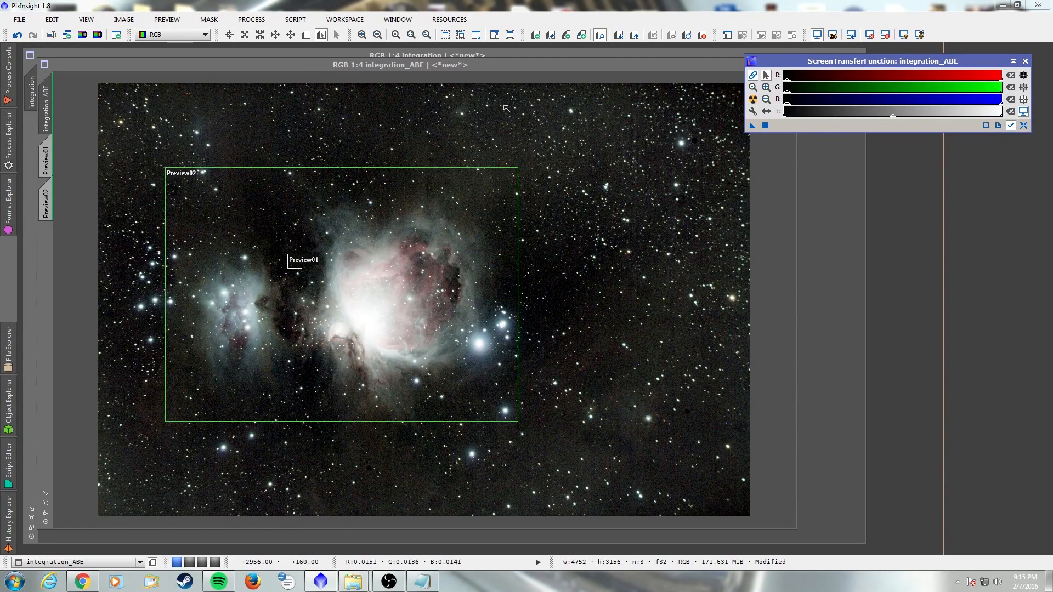
- Compare integration_ABE with and without its temporary screen stretch
{"action": "left_click", "coordinate": [289, 20]}
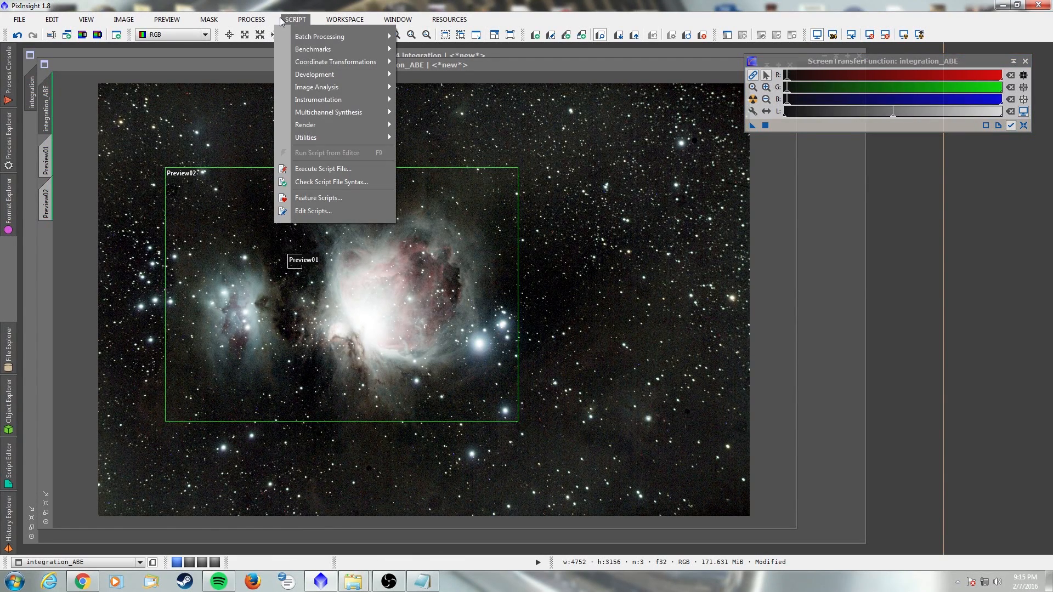
{"action": "left_click", "coordinate": [287, 19]}
{"action": "left_click", "coordinate": [685, 67]}
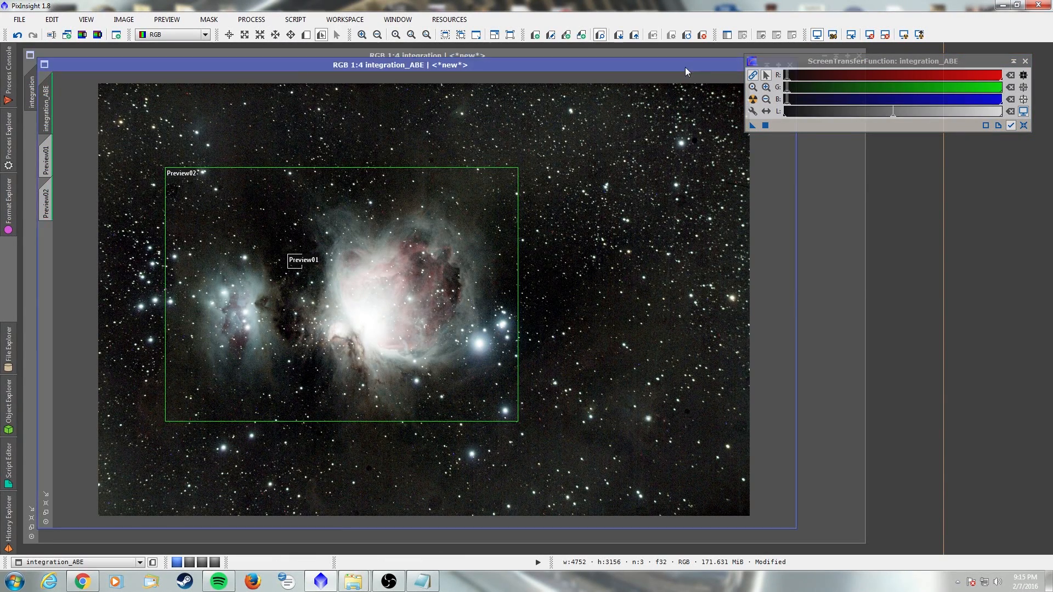
{"action": "left_click", "coordinate": [818, 35]}
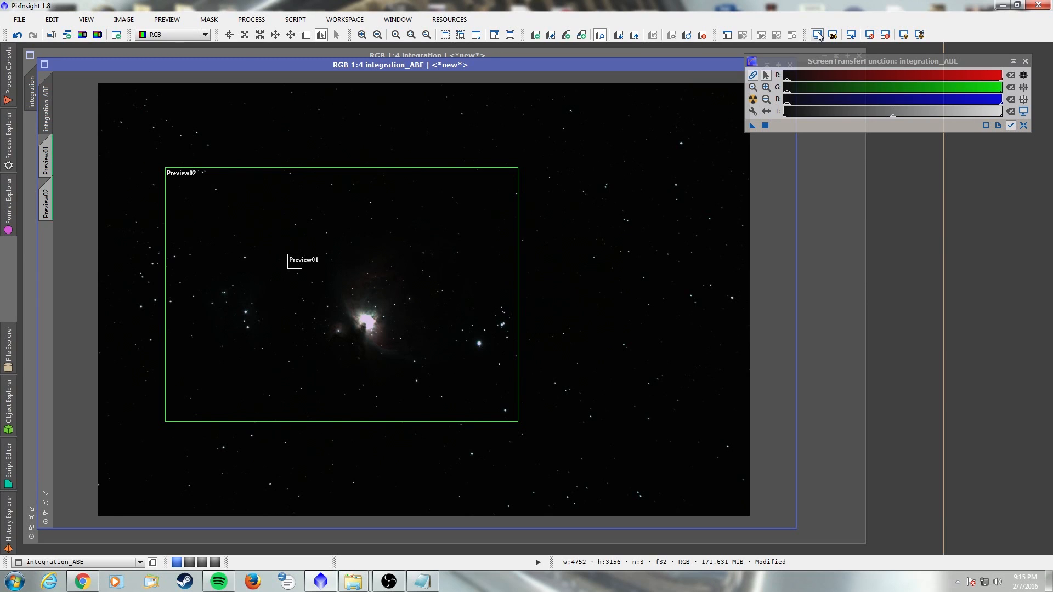
{"action": "left_click", "coordinate": [818, 35]}
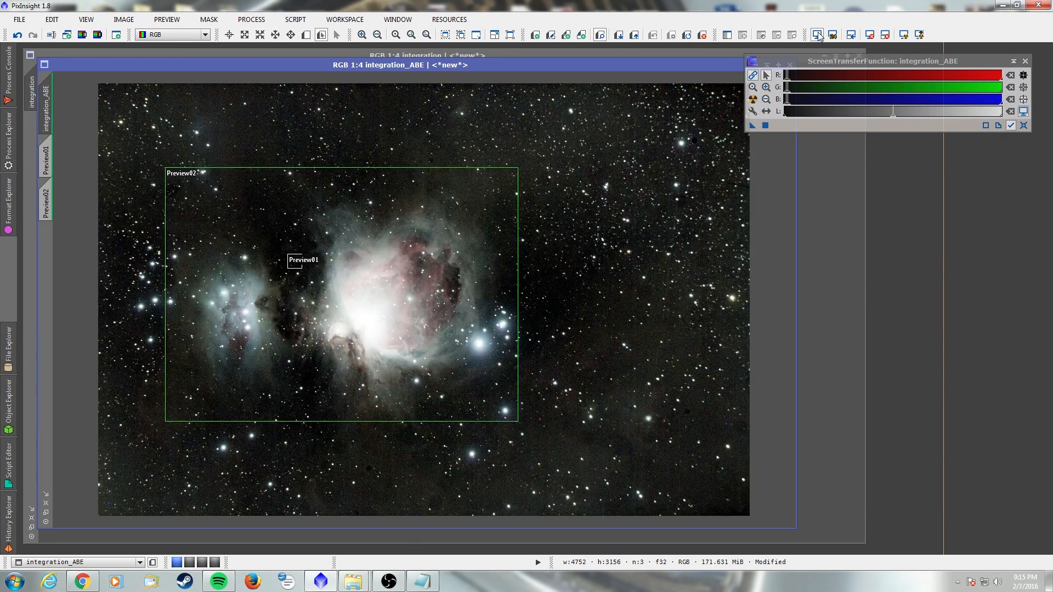
{"action": "left_click", "coordinate": [818, 35]}
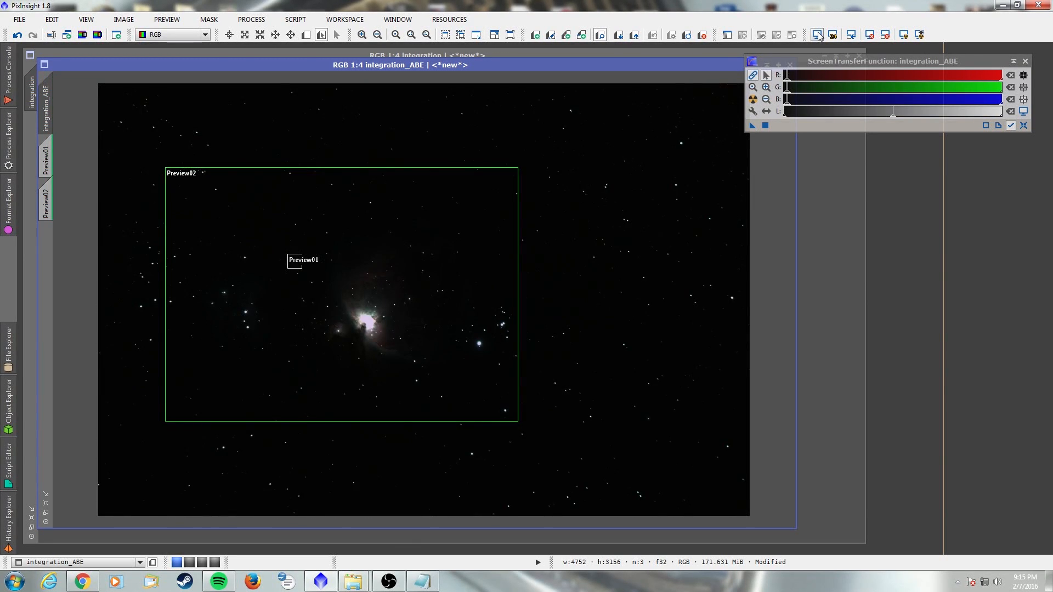
{"action": "left_click", "coordinate": [818, 35]}
- Open HistogramTransformation and load the ScreenTransferFunction stretch of integration_ABE into it
{"action": "left_click", "coordinate": [295, 19]}
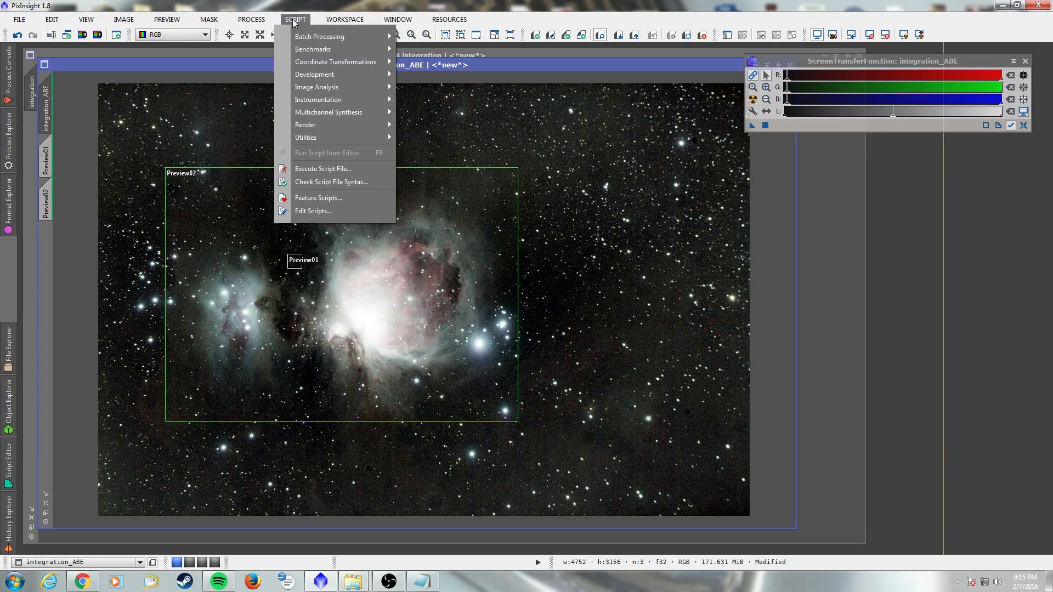
{"action": "mouse_move", "coordinate": [250, 19]}
{"action": "mouse_move", "coordinate": [274, 36]}
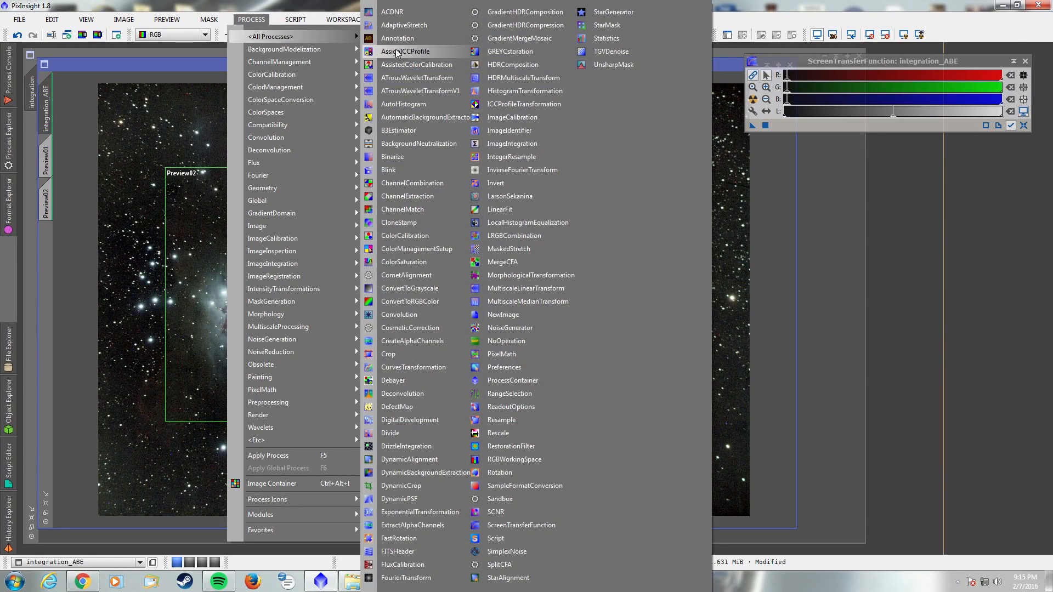
{"action": "left_click", "coordinate": [512, 92]}
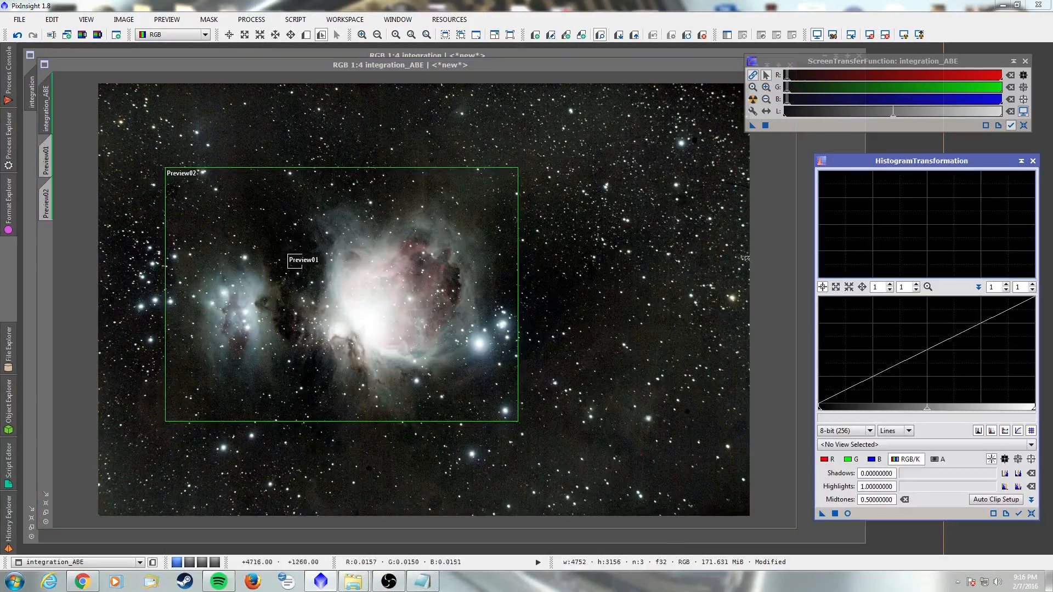
{"action": "left_click", "coordinate": [752, 126]}
{"action": "left_click_drag", "start_coordinate": [751, 126], "coordinate": [866, 518]}
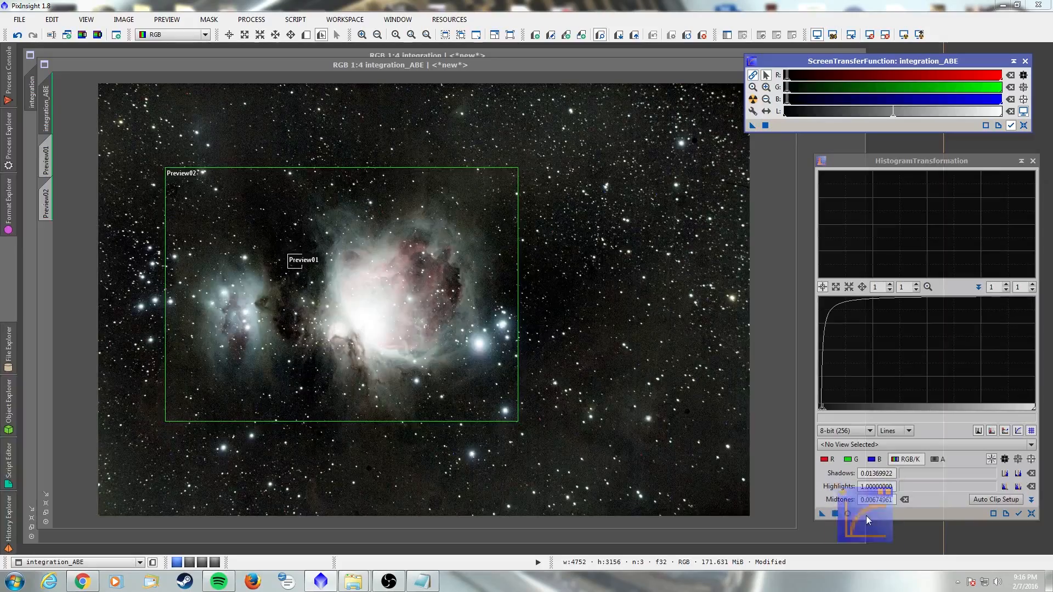
- Apply the histogram stretch permanently to integration_ABE, close HistogramTransformation and turn off the image's screen stretch
{"action": "left_click", "coordinate": [834, 514]}
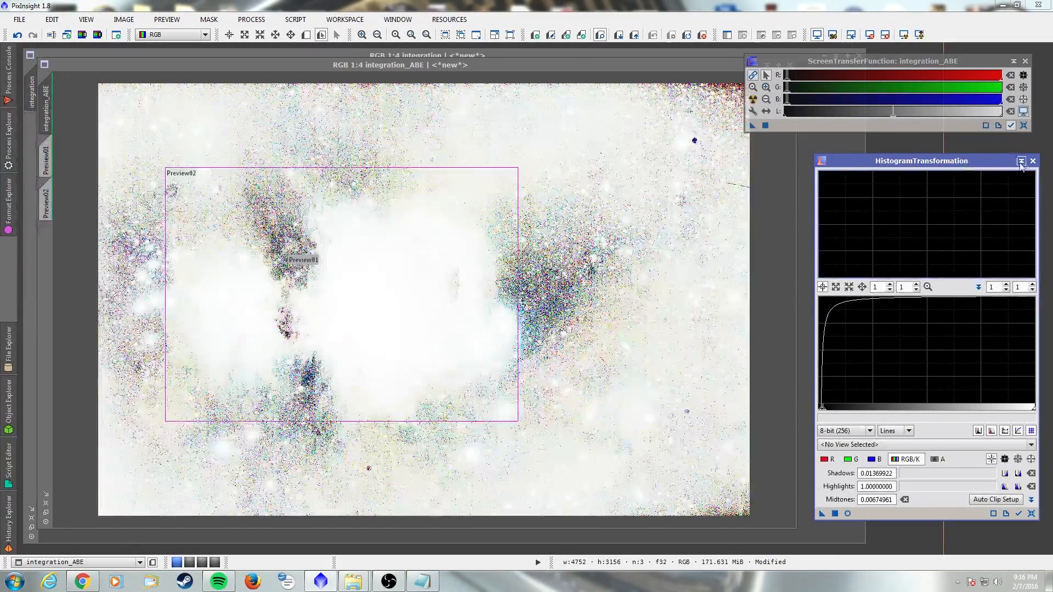
{"action": "left_click", "coordinate": [1033, 161]}
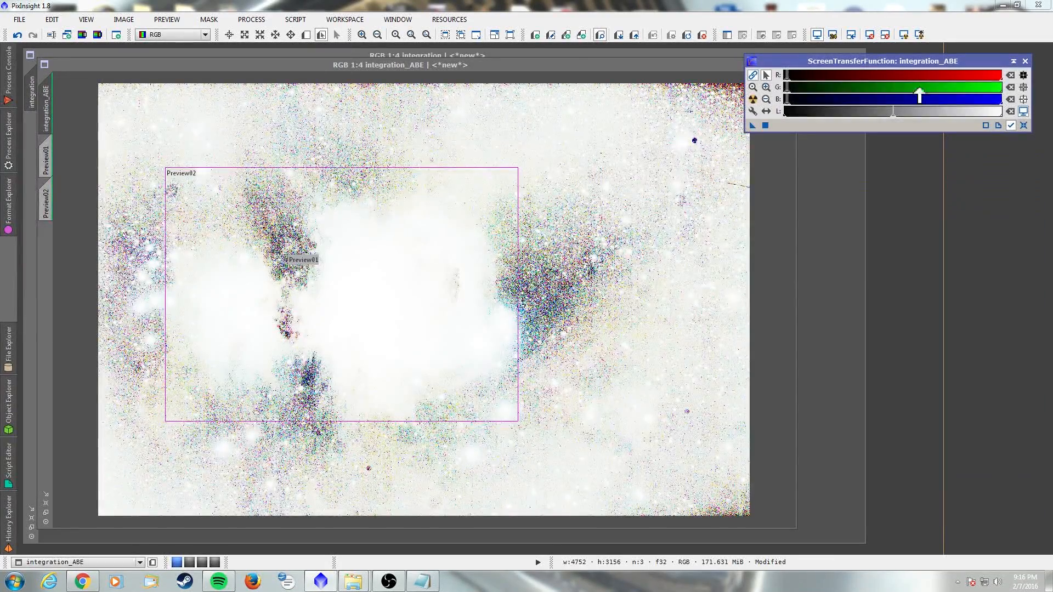
{"action": "left_click", "coordinate": [816, 35]}
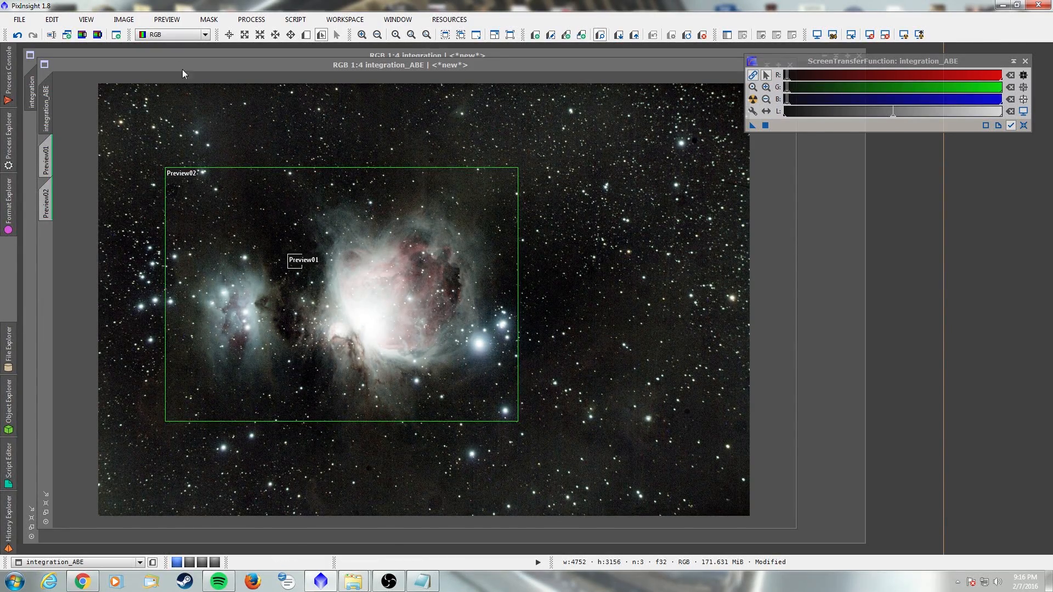
- Delete all previews from integration_ABE
{"action": "left_click", "coordinate": [191, 20]}
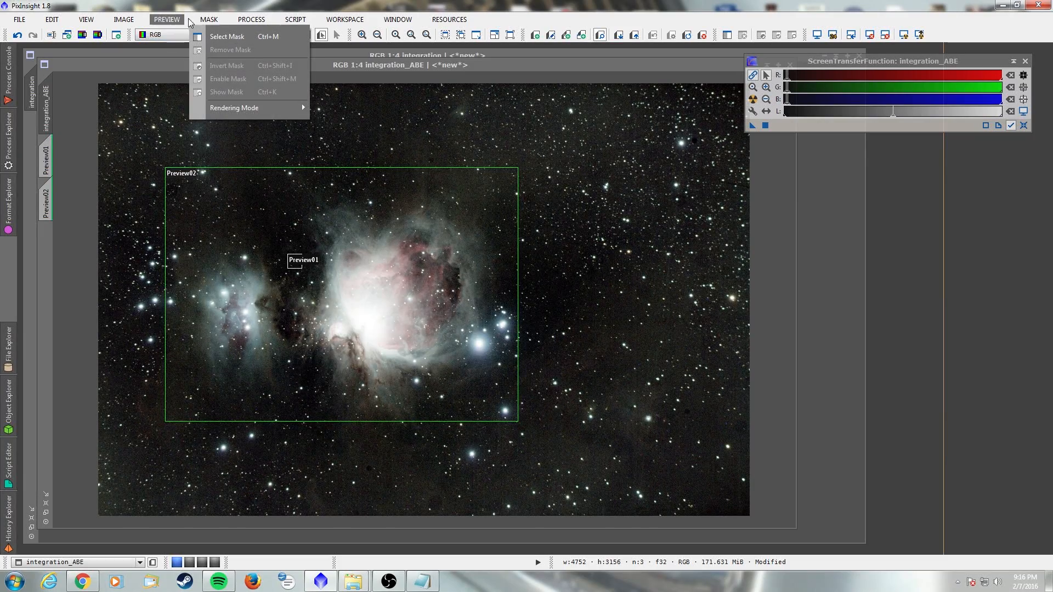
{"action": "mouse_move", "coordinate": [167, 20]}
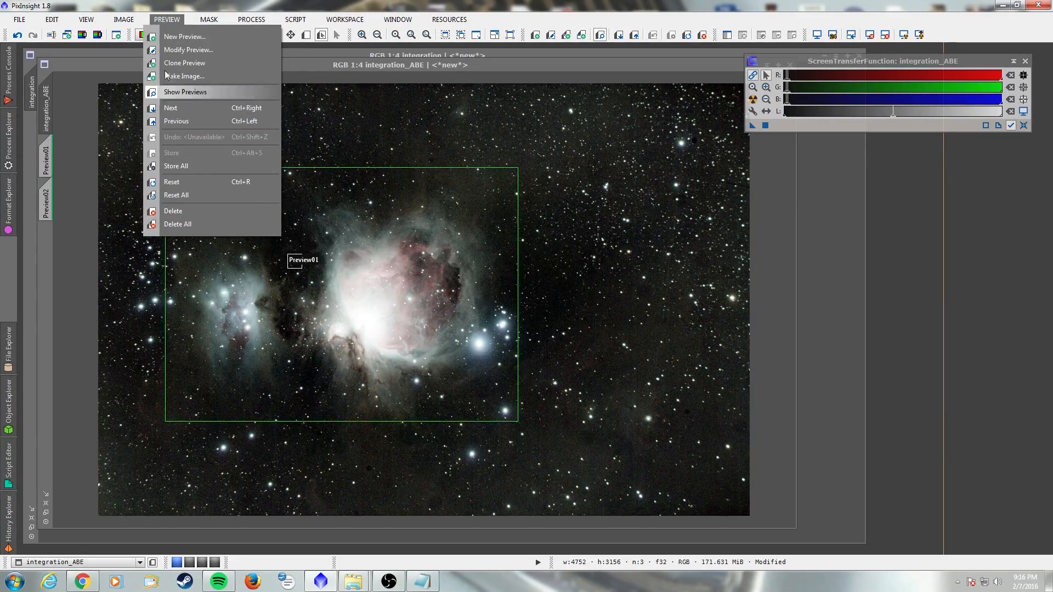
{"action": "left_click", "coordinate": [195, 226]}
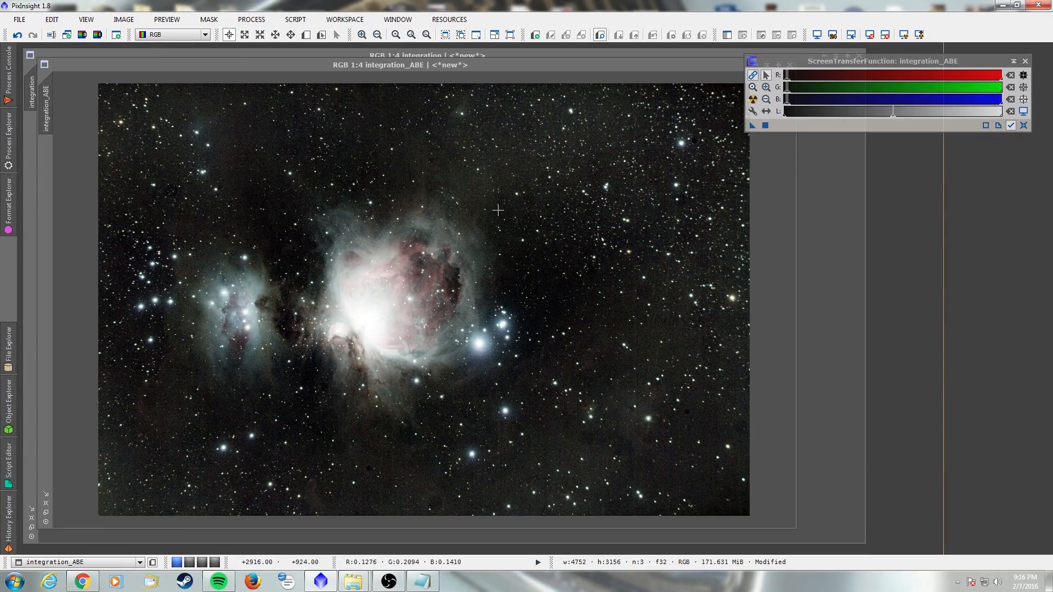
- Open the HDRMultiscaleTransform process and check its scaling functions, keeping B3 Spline (5)
{"action": "left_click", "coordinate": [296, 20]}
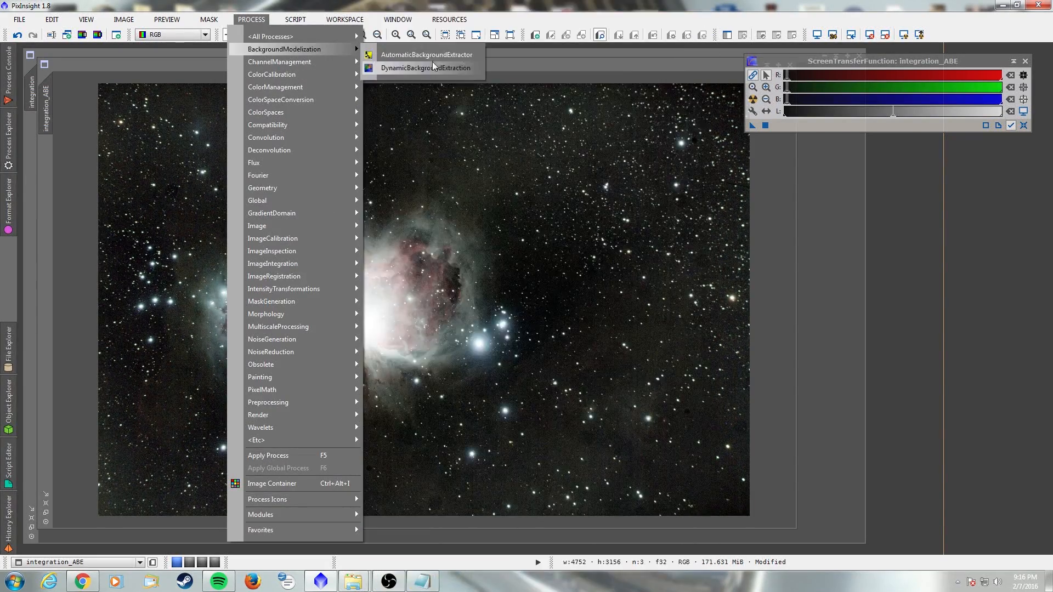
{"action": "mouse_move", "coordinate": [330, 30]}
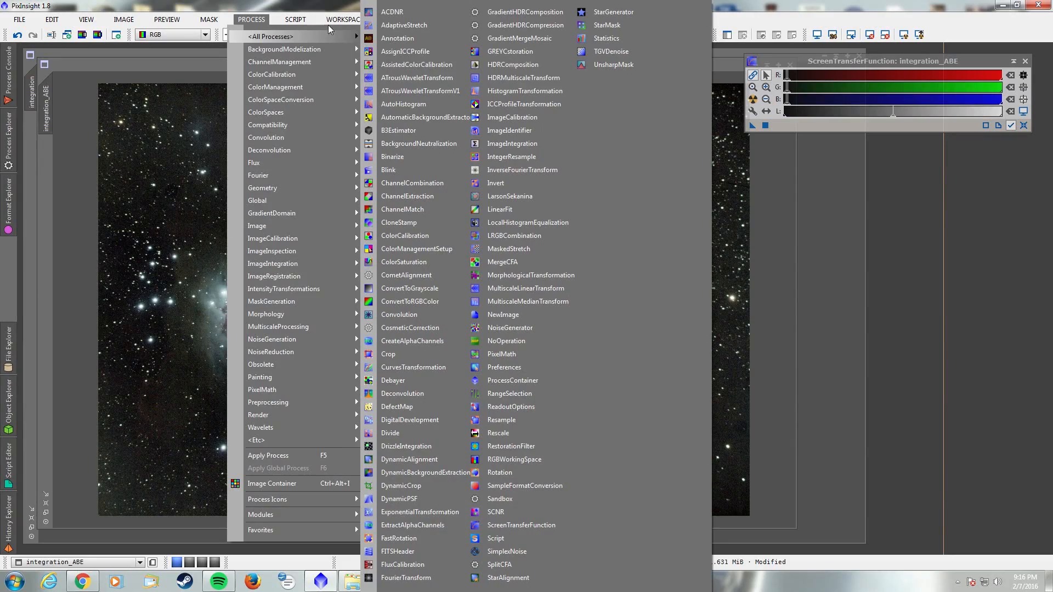
{"action": "left_click", "coordinate": [513, 82]}
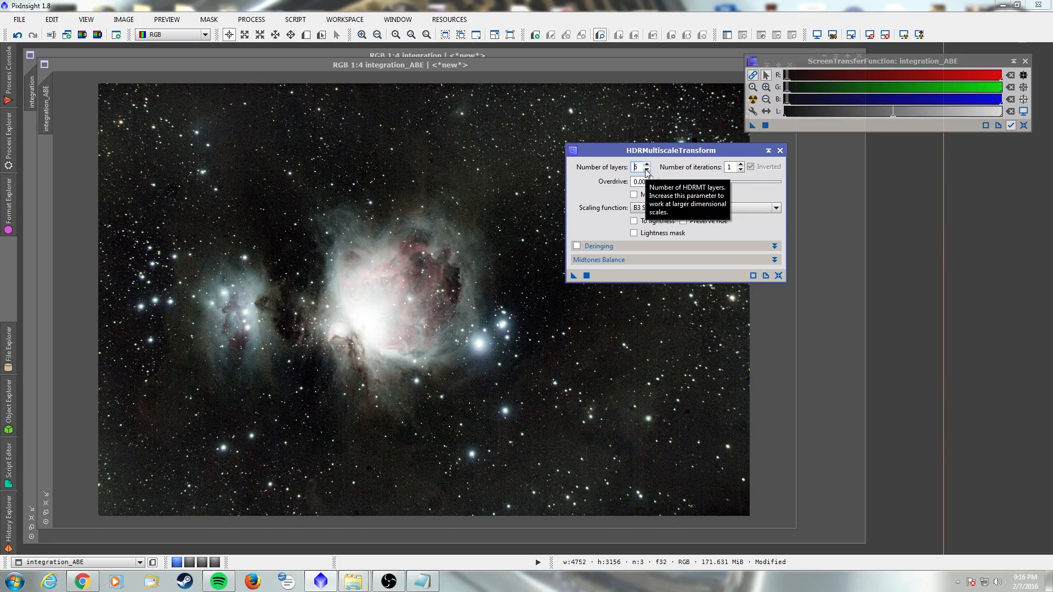
{"action": "left_click", "coordinate": [645, 209]}
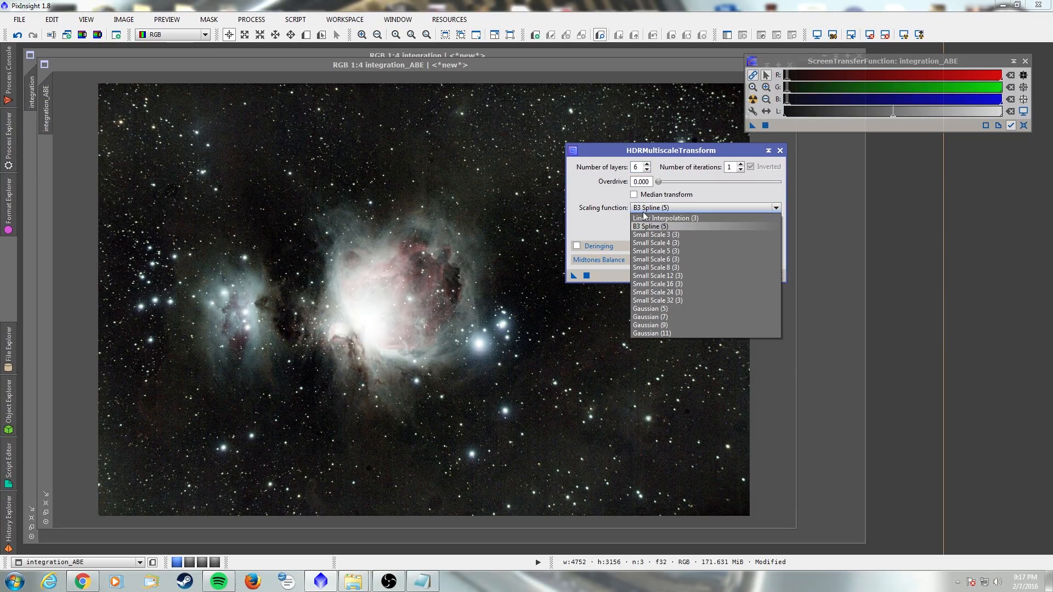
{"action": "left_click", "coordinate": [646, 211]}
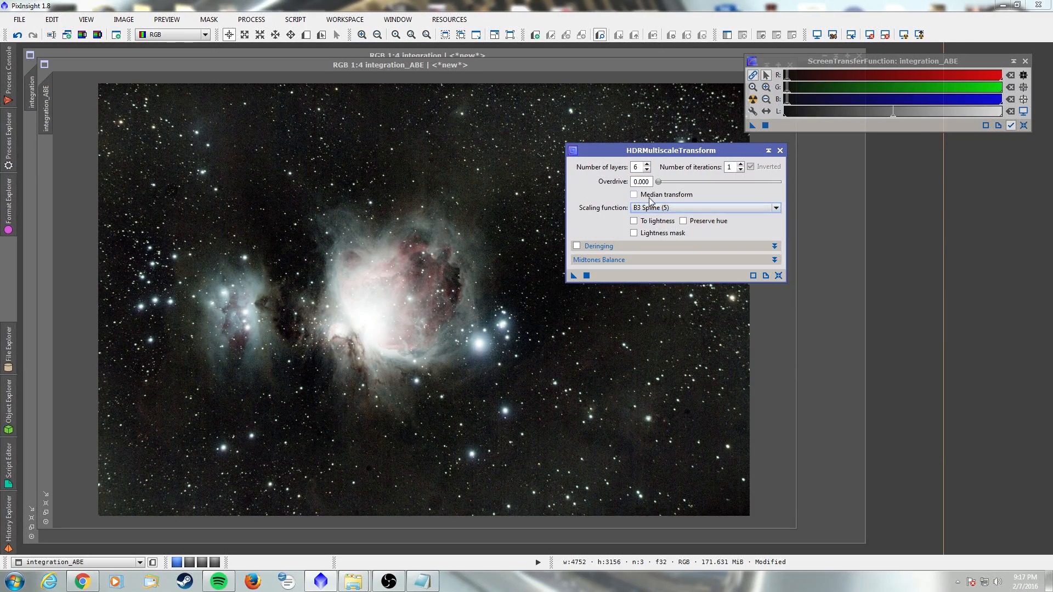
- Set the number of layers to 8, enable To lightness, and apply HDRMultiscaleTransform to integration_ABE
{"action": "left_click", "coordinate": [648, 169]}
{"action": "left_click", "coordinate": [634, 221]}
{"action": "left_click", "coordinate": [585, 278]}
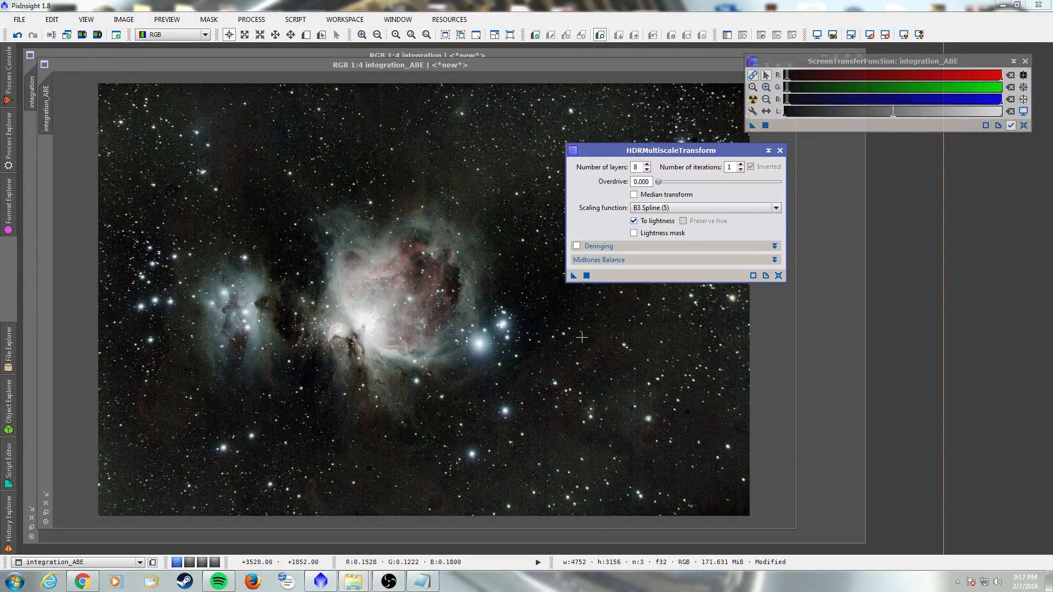
{"action": "scroll", "coordinate": [337, 351], "scroll_direction": "up", "scroll_amount": 2}
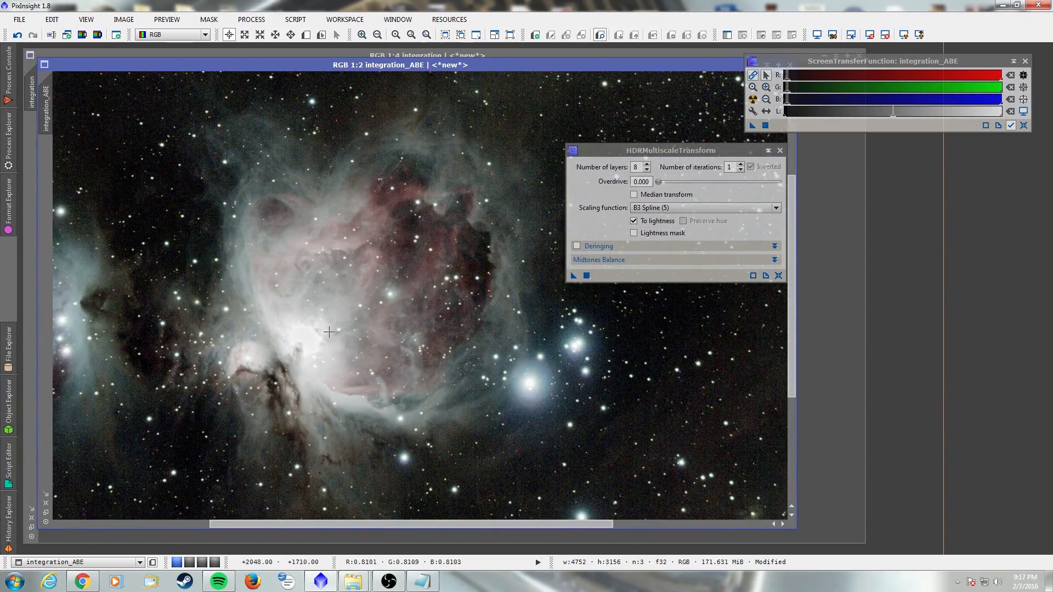
{"action": "scroll", "coordinate": [306, 346], "scroll_direction": "down", "scroll_amount": 2}
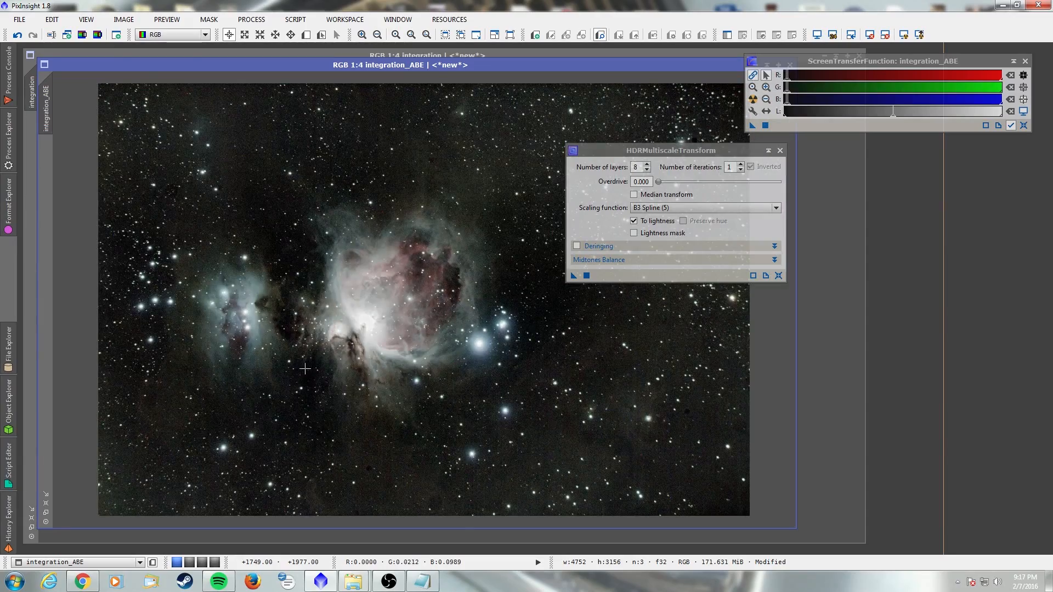
{"action": "scroll", "coordinate": [305, 369], "scroll_direction": "up", "scroll_amount": 1}
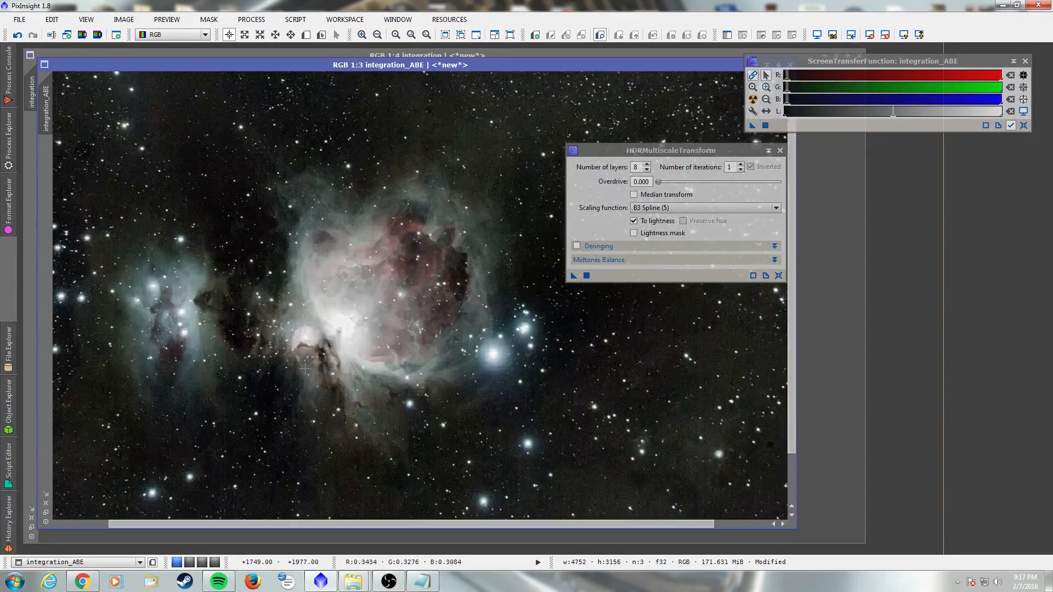
- Examine the nebula core in integration_ABE at several magnifications and close HDRMultiscaleTransform
{"action": "scroll", "coordinate": [305, 368], "scroll_direction": "up", "scroll_amount": 1}
{"action": "scroll", "coordinate": [305, 368], "scroll_direction": "down", "scroll_amount": 2}
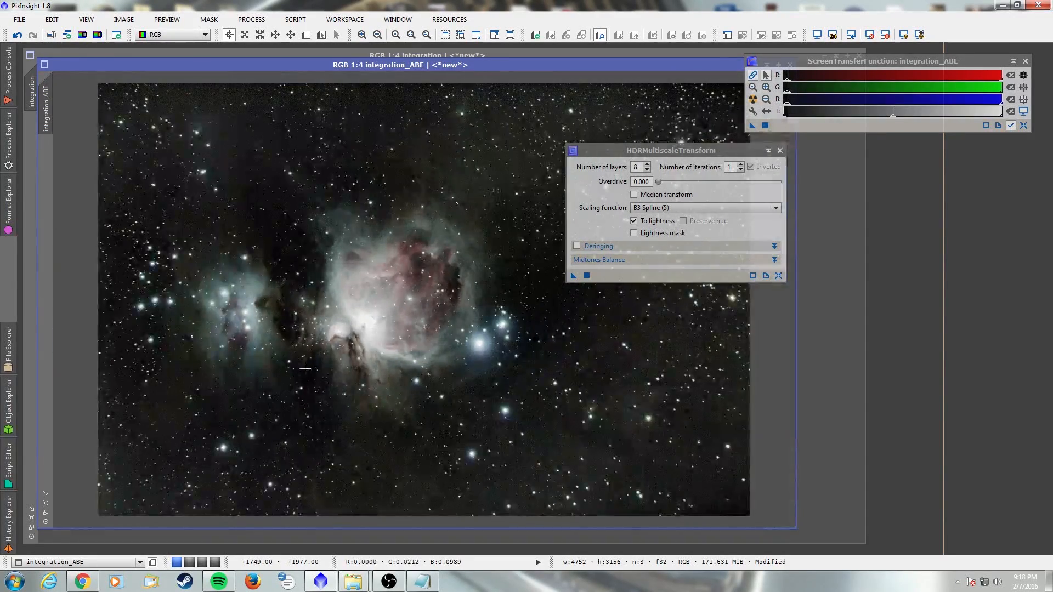
{"action": "scroll", "coordinate": [305, 369], "scroll_direction": "up", "scroll_amount": 1}
{"action": "scroll", "coordinate": [319, 340], "scroll_direction": "up", "scroll_amount": 1}
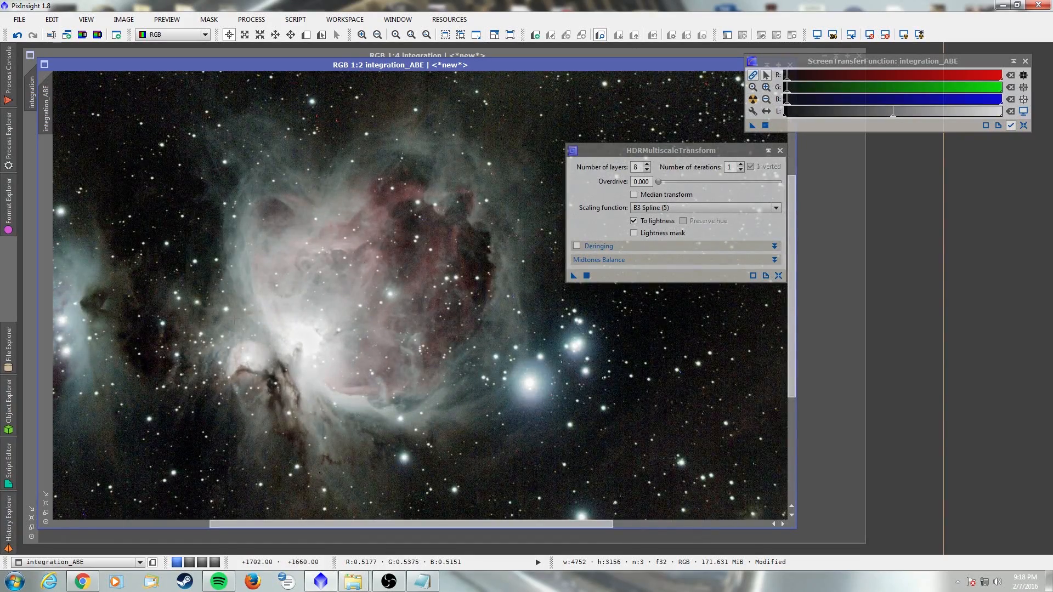
{"action": "scroll", "coordinate": [236, 316], "scroll_direction": "down", "scroll_amount": 1}
{"action": "scroll", "coordinate": [240, 311], "scroll_direction": "down", "scroll_amount": 1}
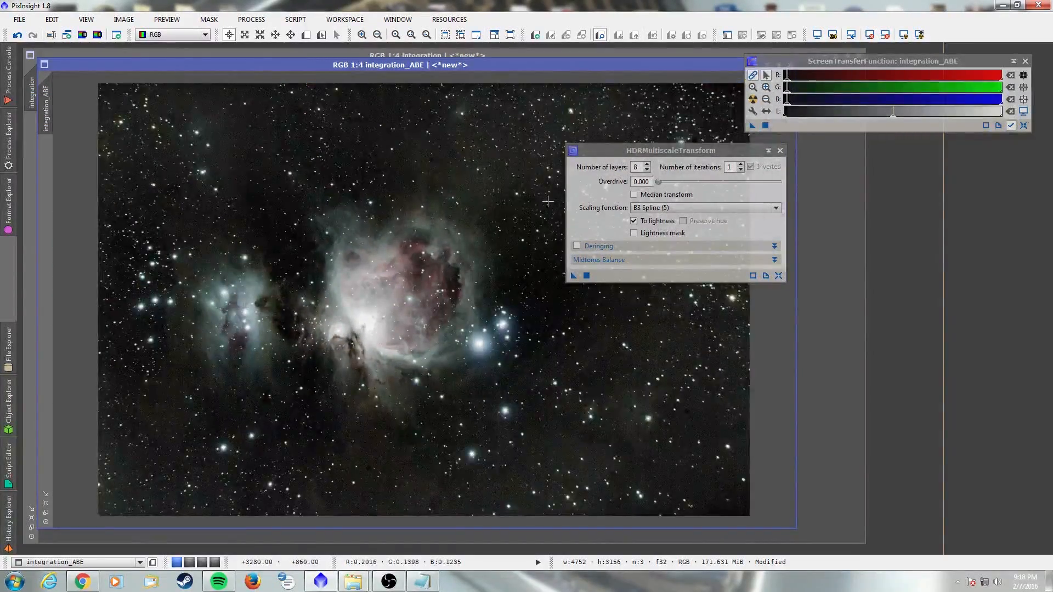
{"action": "left_click", "coordinate": [780, 151]}
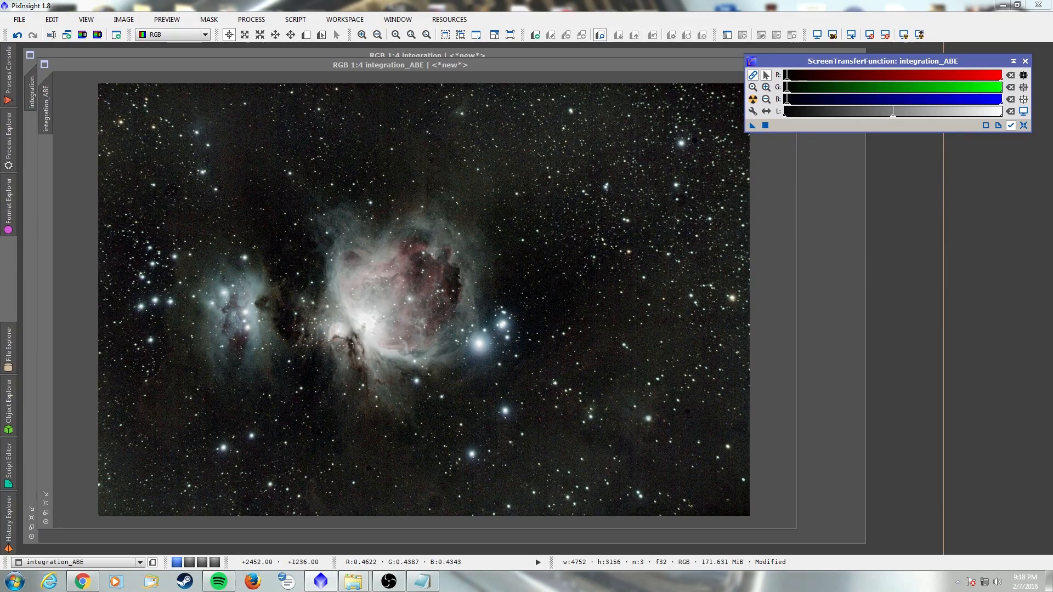
- Extract the lightness component of integration_ABE as a grayscale image, enlarge its window and move it off the color image
{"action": "left_click", "coordinate": [83, 35]}
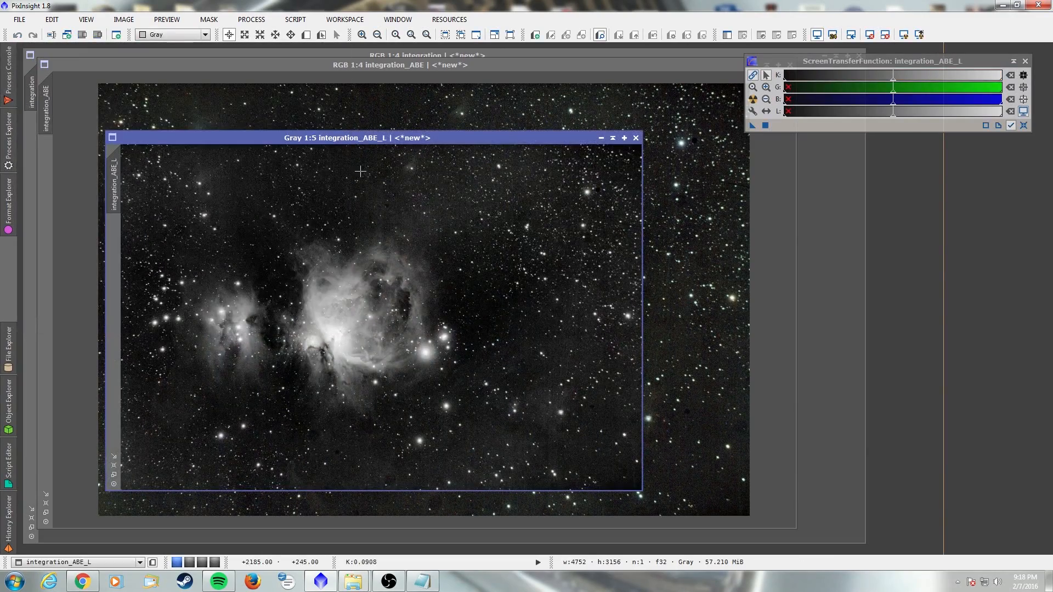
{"action": "left_click_drag", "start_coordinate": [389, 138], "coordinate": [541, 138]}
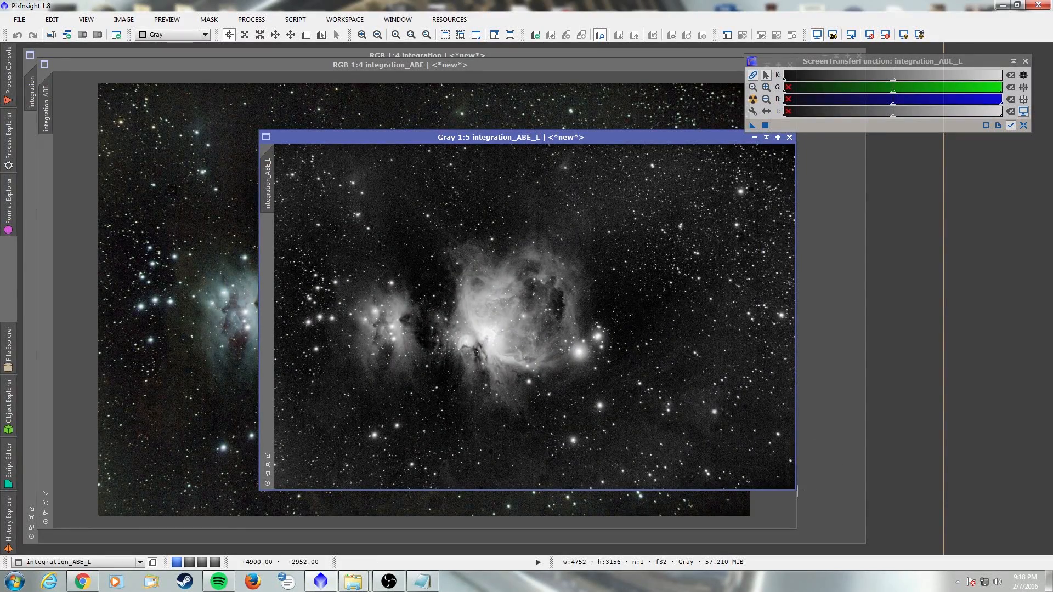
{"action": "left_click_drag", "start_coordinate": [795, 489], "coordinate": [806, 498]}
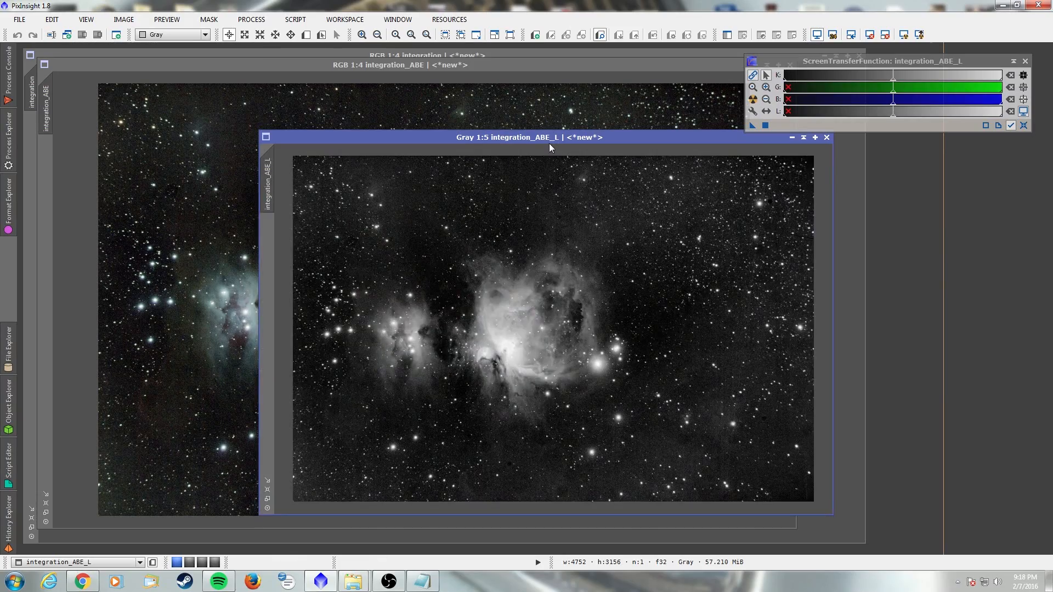
{"action": "left_click_drag", "start_coordinate": [547, 133], "coordinate": [626, 124]}
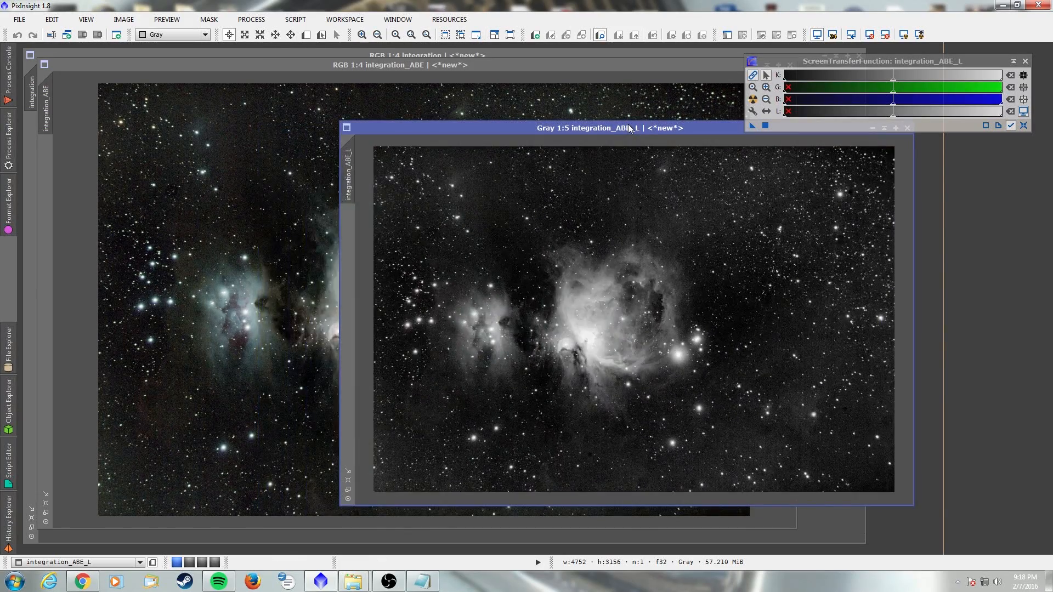
- Open the LRGBCombination process with integration_ABE active and disable the R, G and B channels, keeping only L
{"action": "left_click", "coordinate": [289, 21]}
{"action": "mouse_move", "coordinate": [263, 21]}
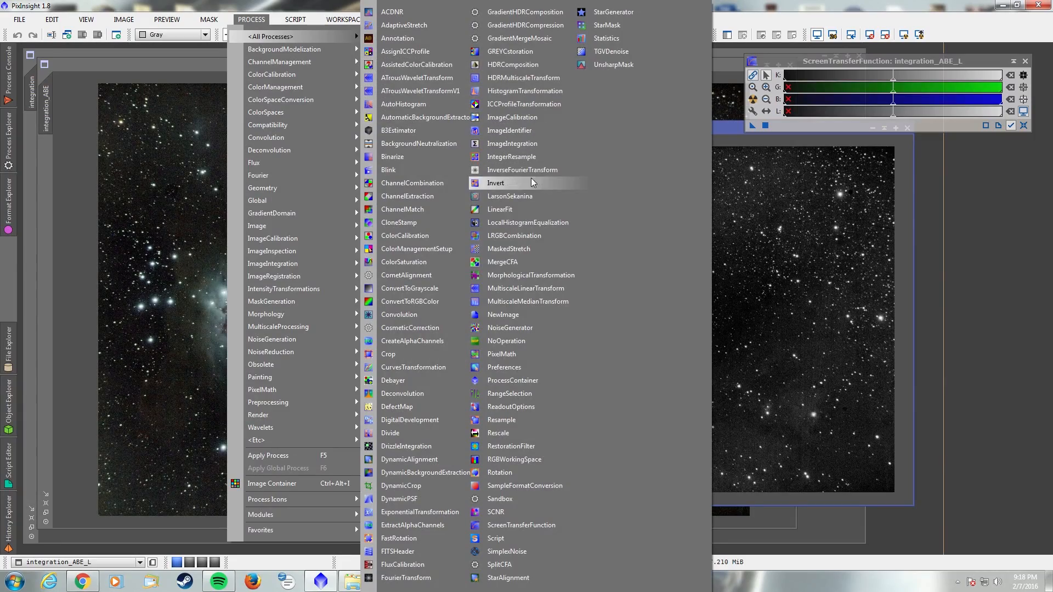
{"action": "left_click", "coordinate": [524, 237]}
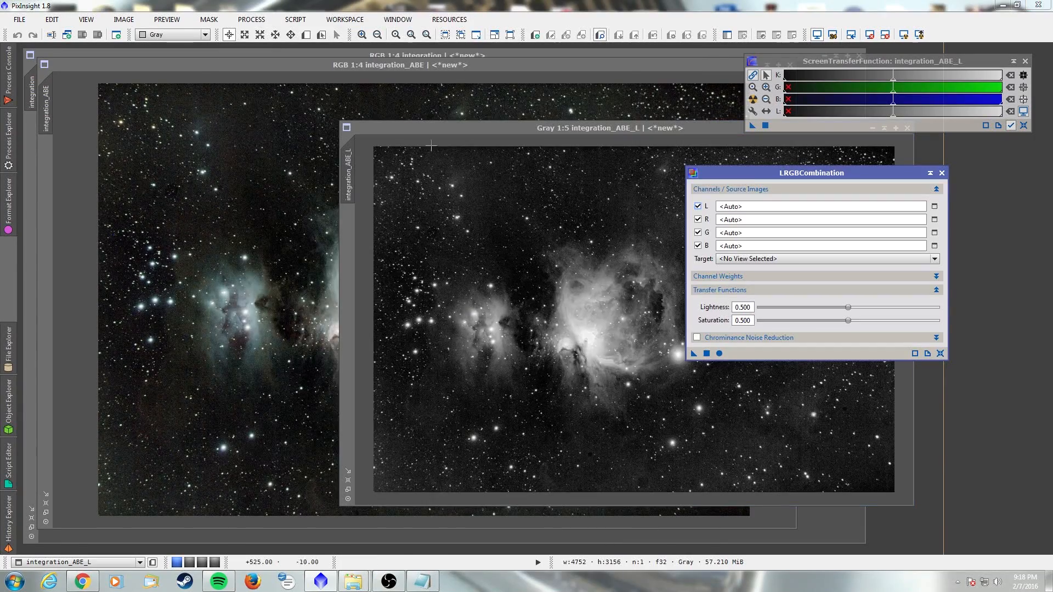
{"action": "left_click", "coordinate": [189, 66]}
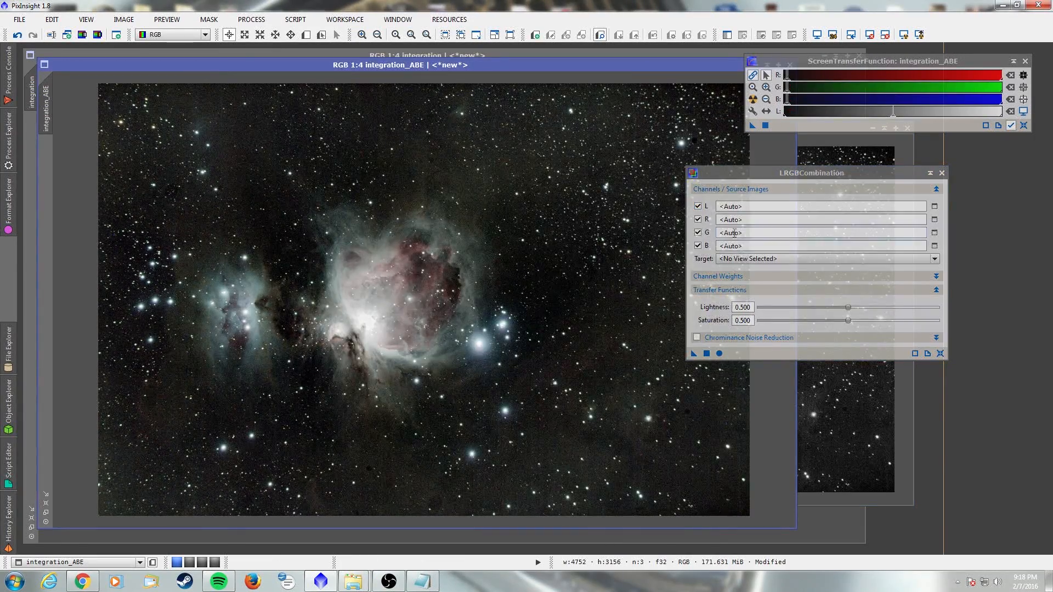
{"action": "left_click", "coordinate": [697, 221]}
{"action": "left_click", "coordinate": [698, 220]}
{"action": "left_click", "coordinate": [697, 233]}
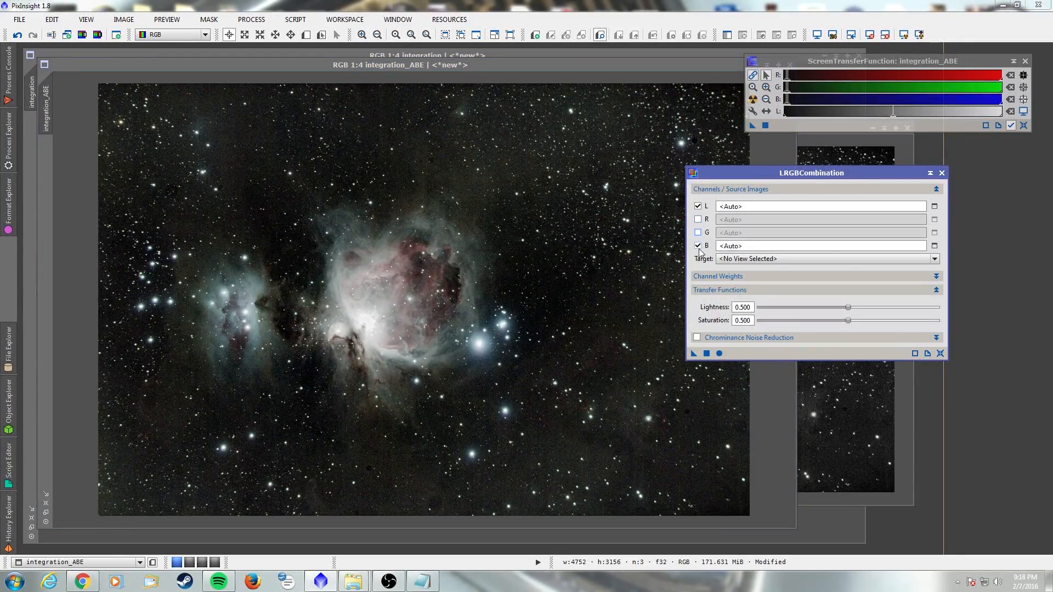
{"action": "left_click", "coordinate": [698, 245]}
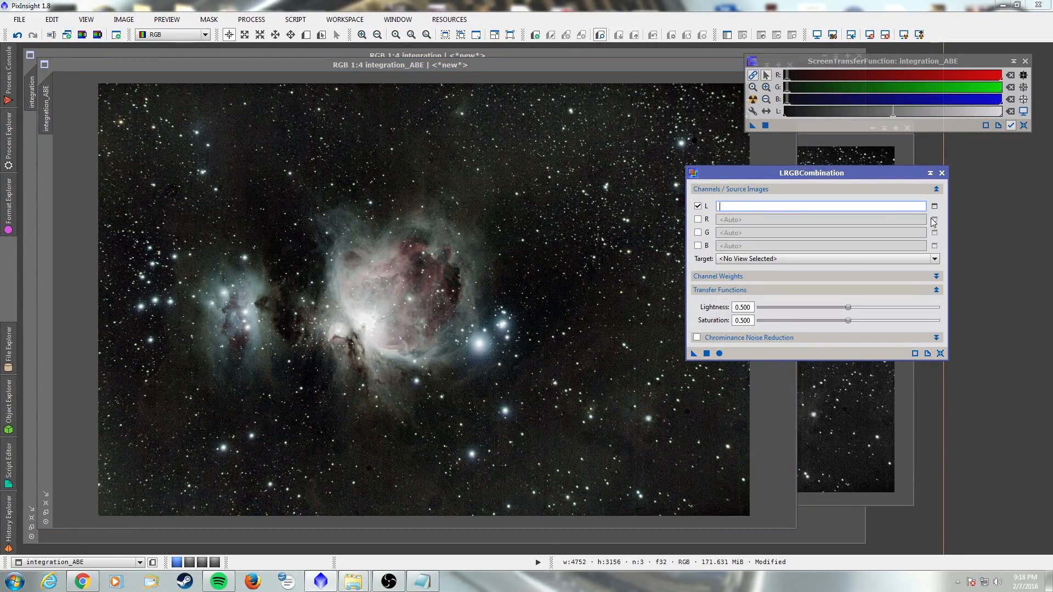
- Assign integration_ABE_L as the lightness source image in LRGBCombination
{"action": "left_click", "coordinate": [934, 207]}
{"action": "left_click", "coordinate": [446, 280]}
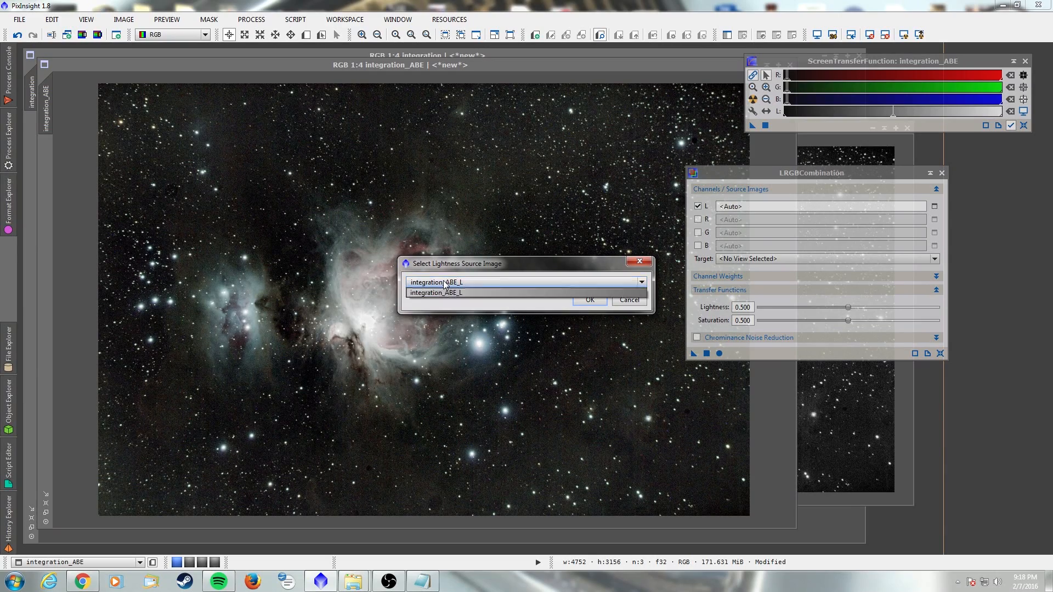
{"action": "left_click", "coordinate": [474, 293]}
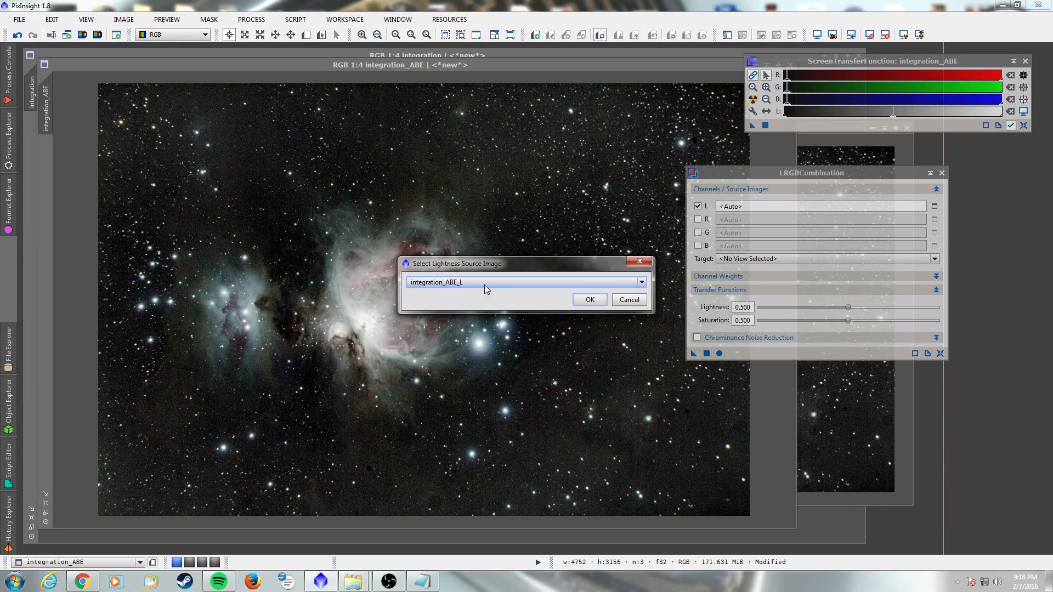
{"action": "left_click", "coordinate": [590, 300]}
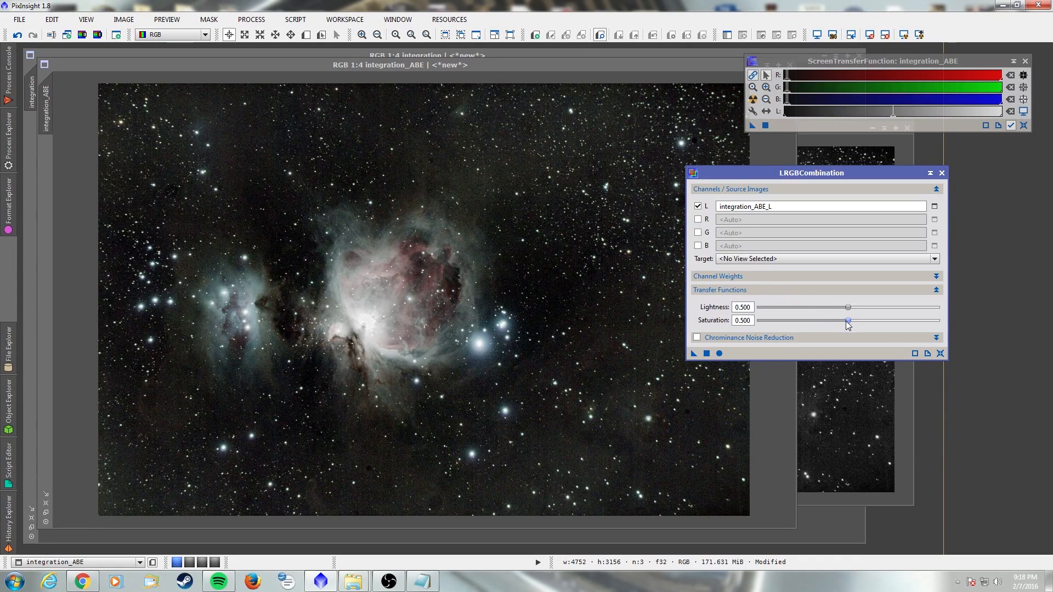
- Try LRGBCombination on integration_ABE with saturation 0.300, and undo it
{"action": "left_click_drag", "start_coordinate": [848, 320], "coordinate": [814, 328]}
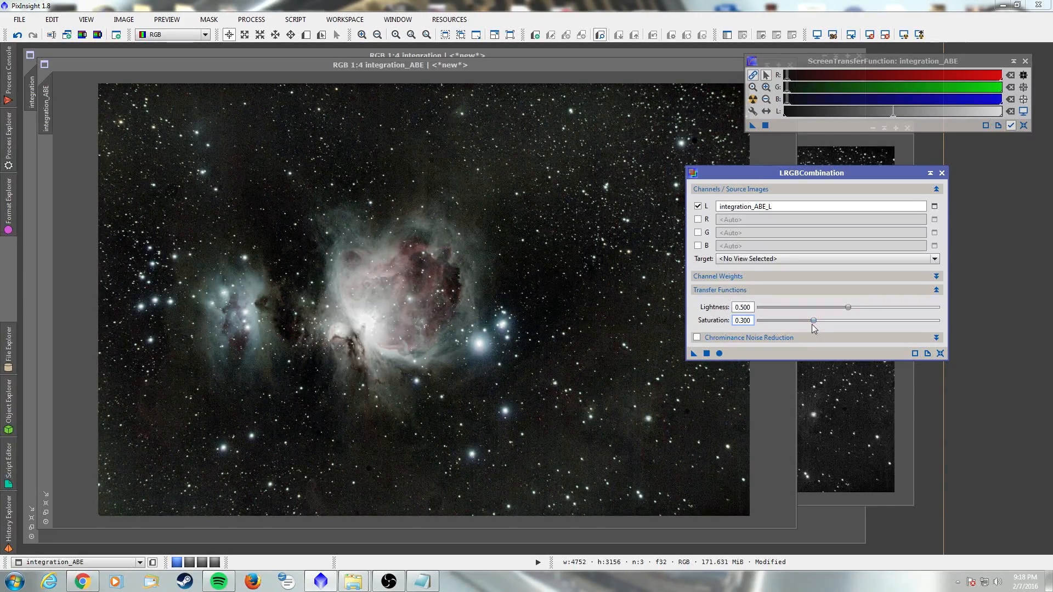
{"action": "left_click", "coordinate": [377, 282]}
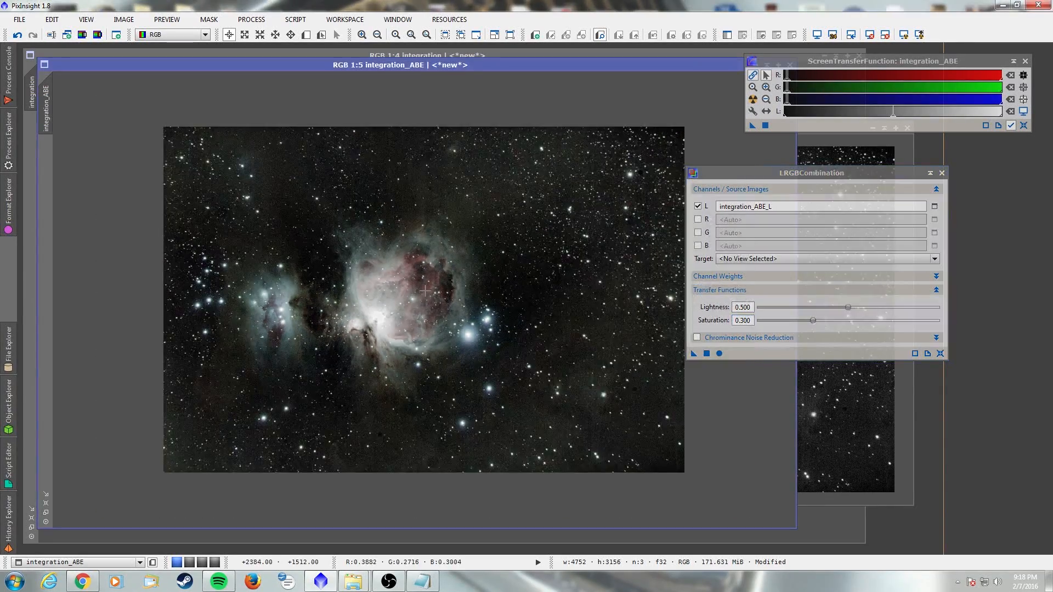
{"action": "scroll", "coordinate": [437, 314], "scroll_direction": "up", "scroll_amount": 1}
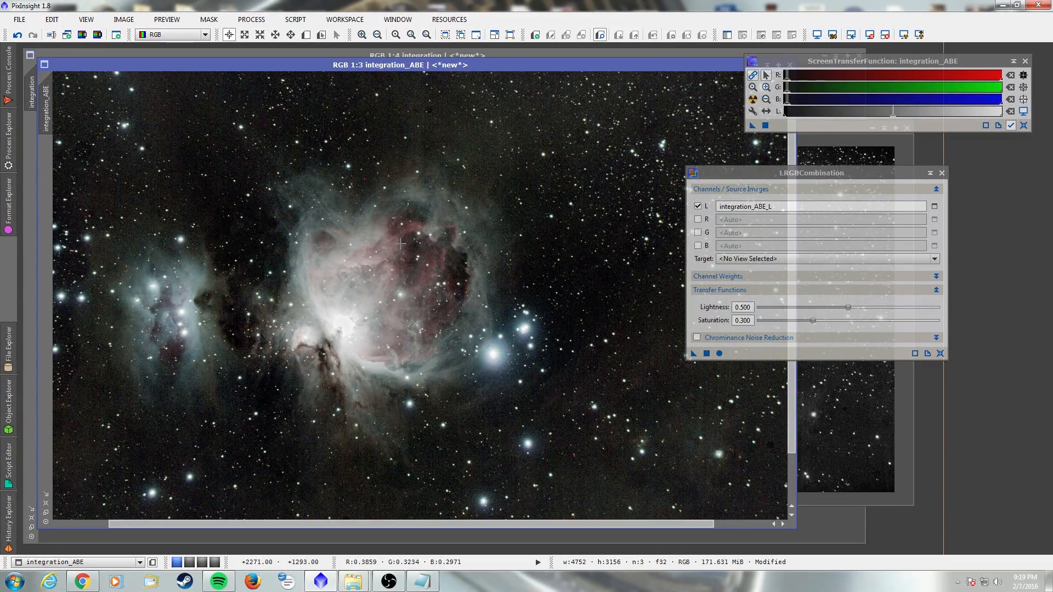
{"action": "scroll", "coordinate": [401, 243], "scroll_direction": "down", "scroll_amount": 1}
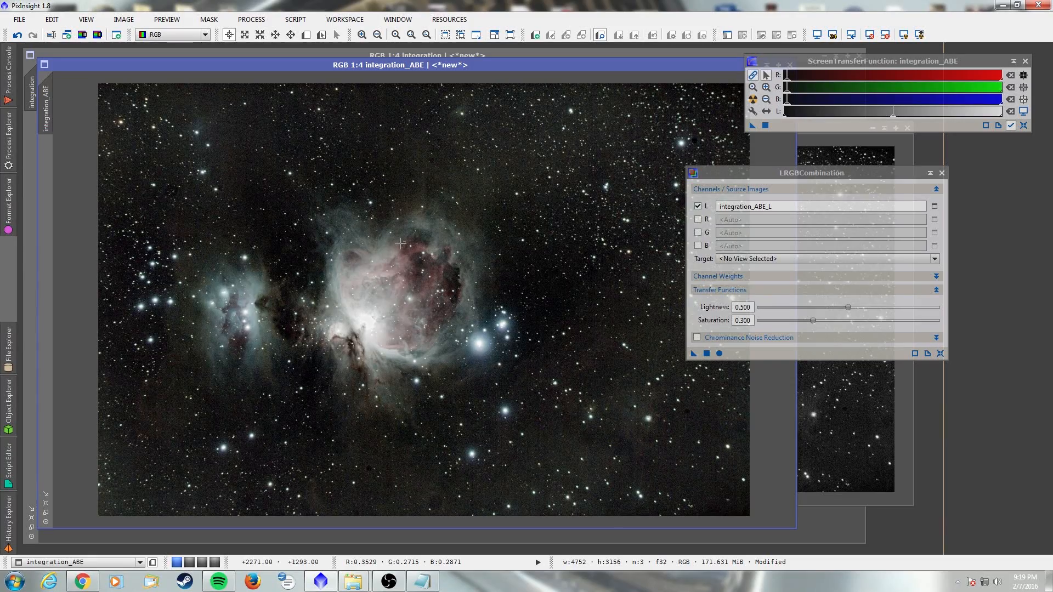
{"action": "scroll", "coordinate": [401, 243], "scroll_direction": "up", "scroll_amount": 1}
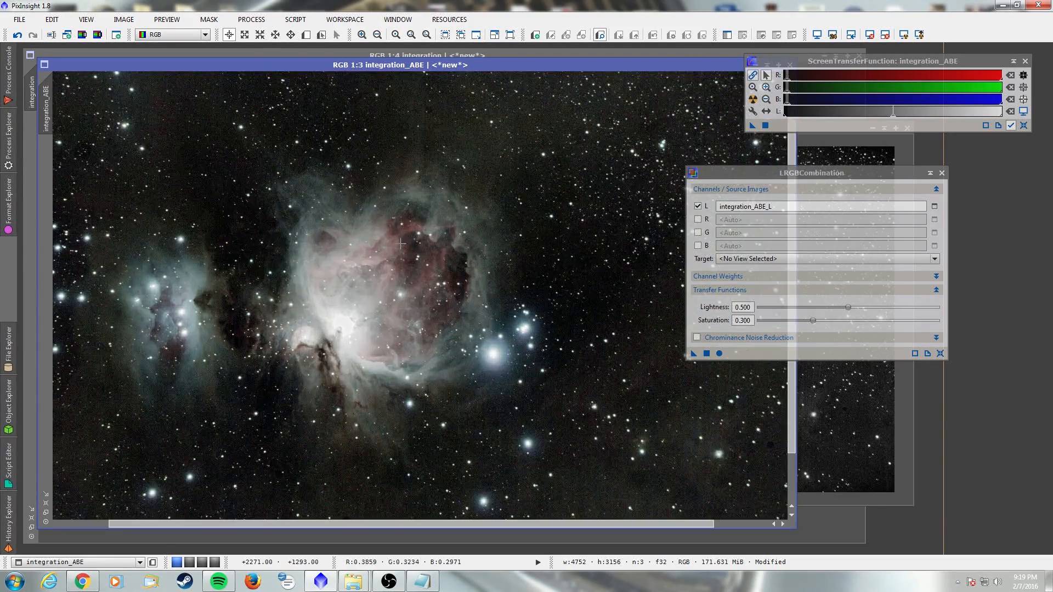
{"action": "scroll", "coordinate": [401, 243], "scroll_direction": "up", "scroll_amount": 1}
{"action": "scroll", "coordinate": [401, 243], "scroll_direction": "down", "scroll_amount": 1}
{"action": "left_click", "coordinate": [707, 354]}
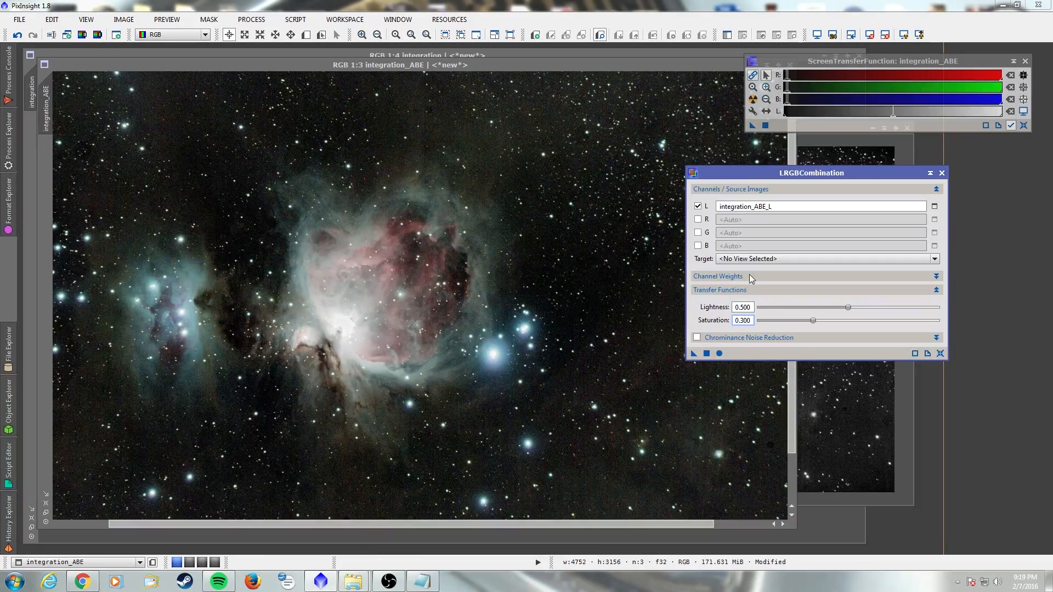
{"action": "left_click", "coordinate": [17, 35]}
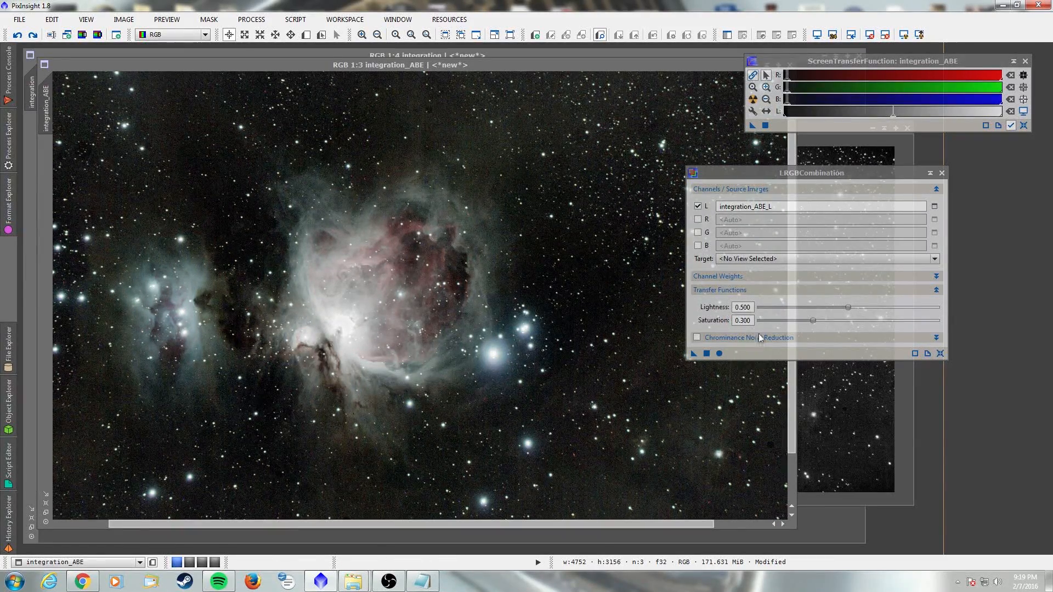
- Set the LRGBCombination saturation to 0.290, enable Chrominance Noise Reduction, and apply it to integration_ABE
{"action": "left_click_drag", "start_coordinate": [812, 321], "coordinate": [808, 321]}
{"action": "left_click", "coordinate": [697, 338]}
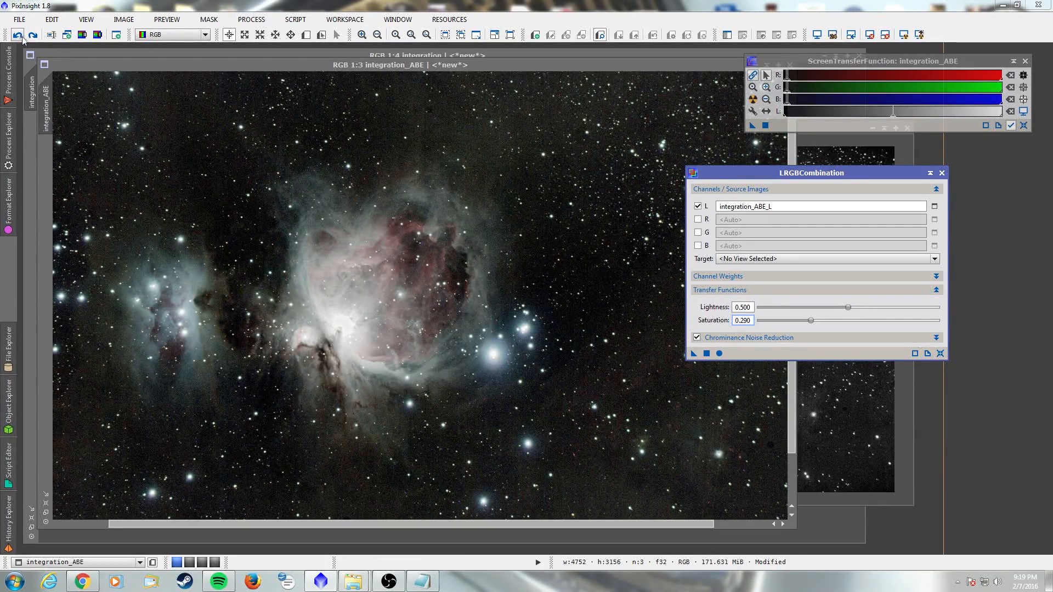
{"action": "left_click", "coordinate": [706, 354]}
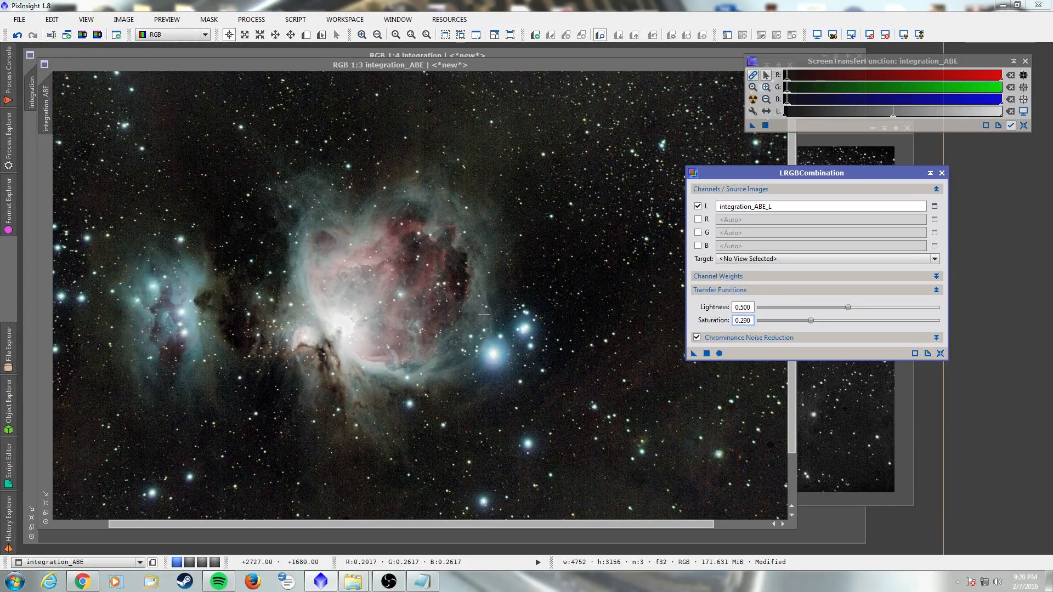
- Examine the color and noise across the nebula regions of integration_ABE at several magnifications, and close LRGBCombination
{"action": "scroll", "coordinate": [369, 292], "scroll_direction": "down", "scroll_amount": 1}
{"action": "scroll", "coordinate": [369, 293], "scroll_direction": "up", "scroll_amount": 1}
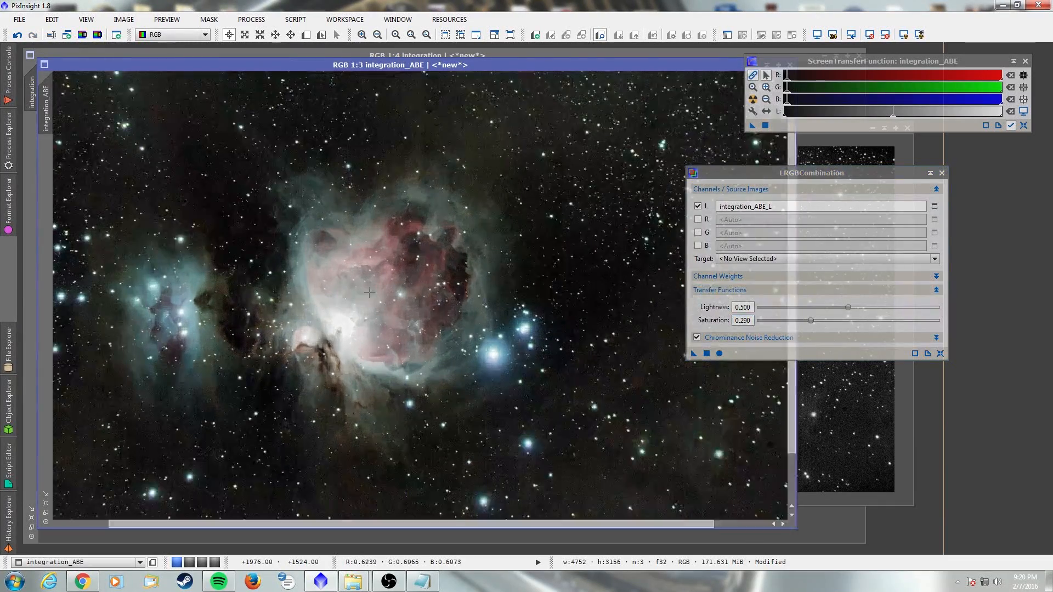
{"action": "scroll", "coordinate": [122, 289], "scroll_direction": "up", "scroll_amount": 1}
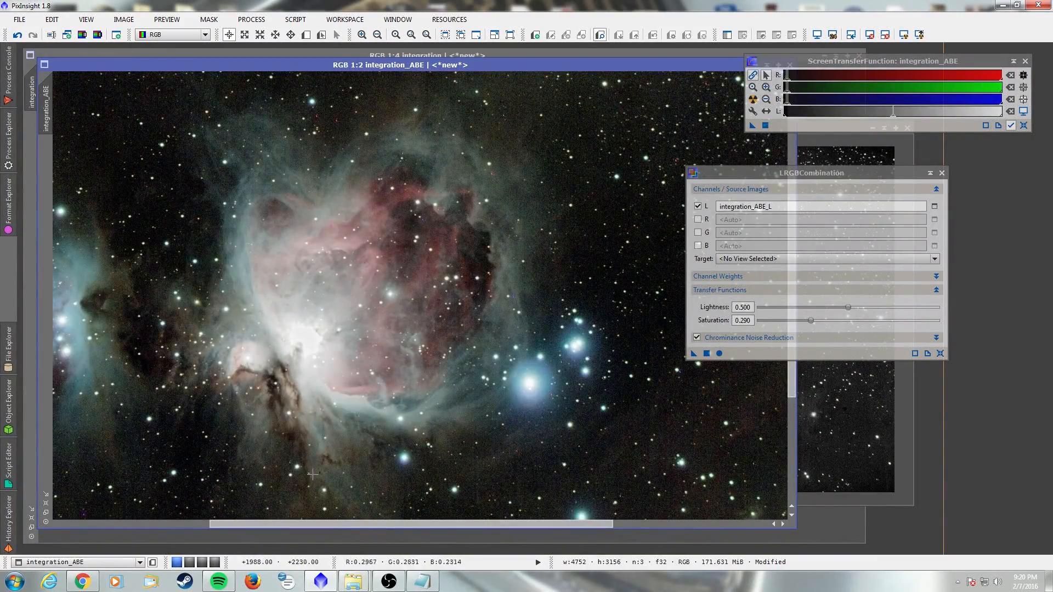
{"action": "scroll", "coordinate": [351, 392], "scroll_direction": "up", "scroll_amount": 1}
{"action": "left_click_drag", "start_coordinate": [417, 522], "coordinate": [229, 492]}
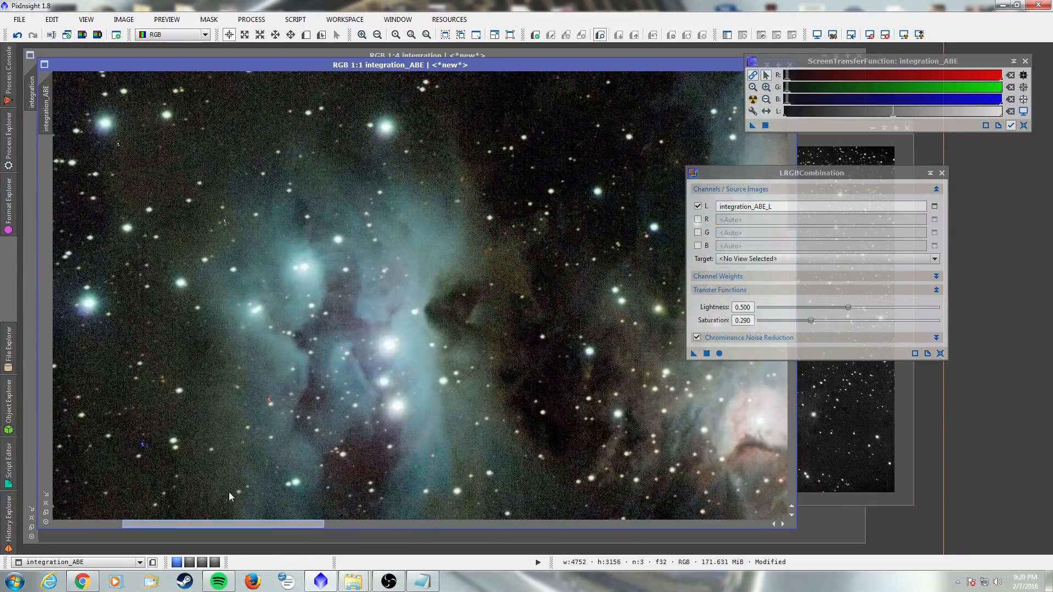
{"action": "scroll", "coordinate": [494, 375], "scroll_direction": "down", "scroll_amount": 1}
{"action": "scroll", "coordinate": [494, 374], "scroll_direction": "down", "scroll_amount": 1}
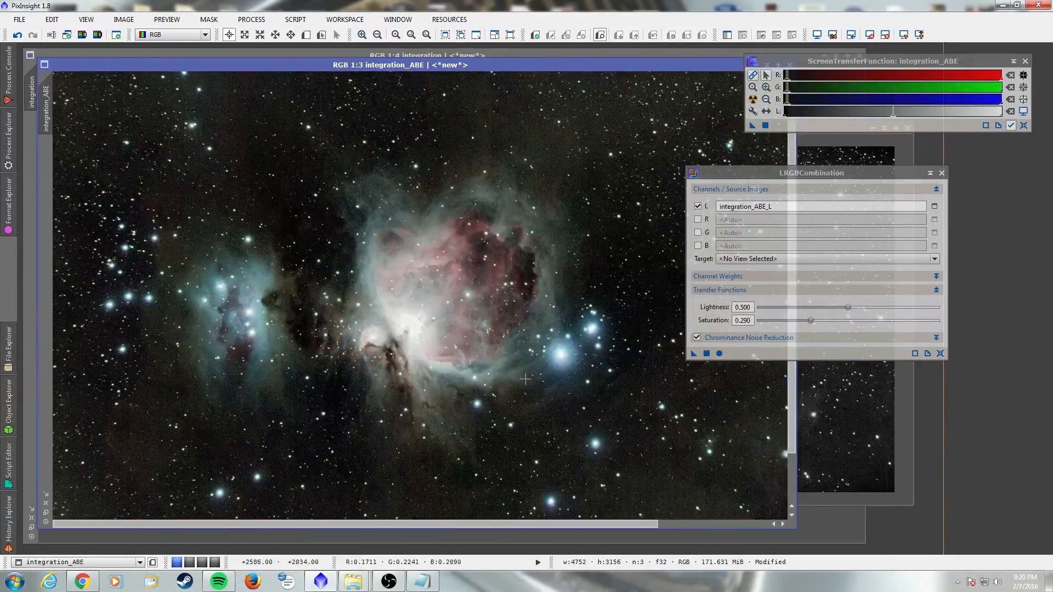
{"action": "scroll", "coordinate": [493, 374], "scroll_direction": "down", "scroll_amount": 1}
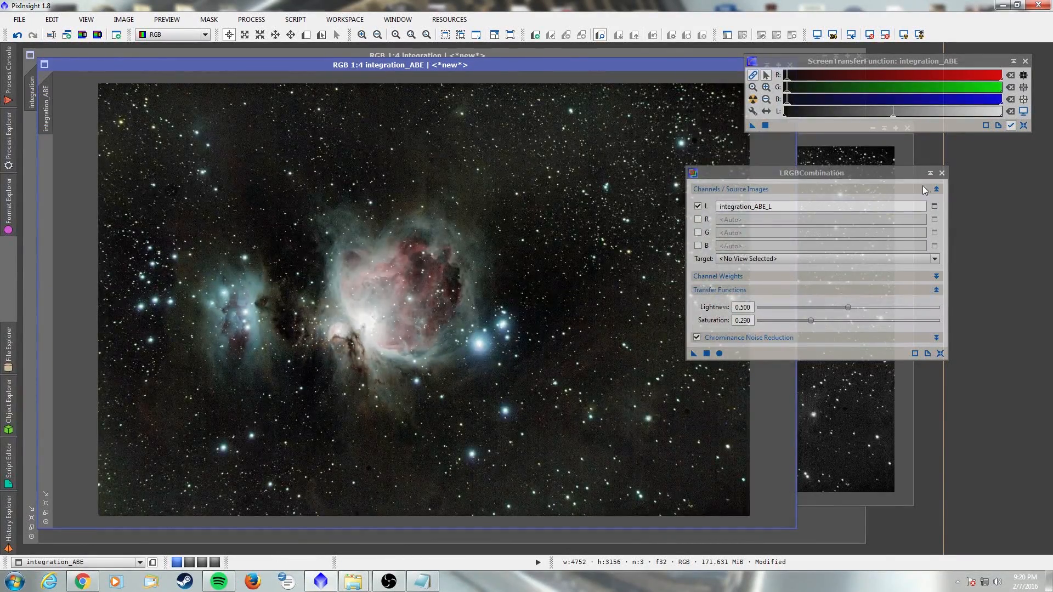
{"action": "left_click", "coordinate": [941, 173]}
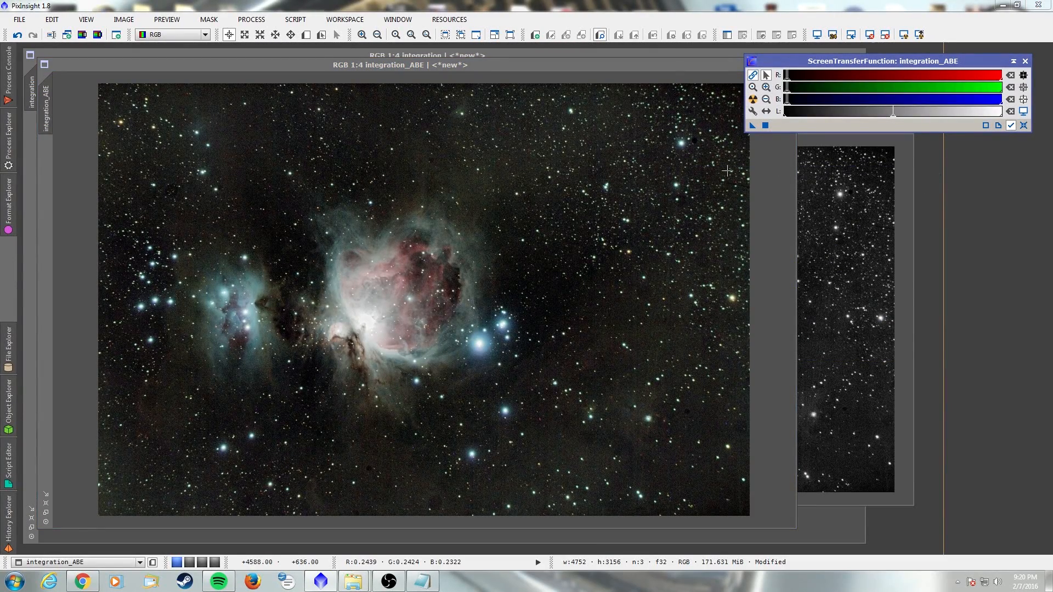
- Open the RangeSelection process and start its real-time preview on integration_ABE
{"action": "left_click", "coordinate": [261, 20]}
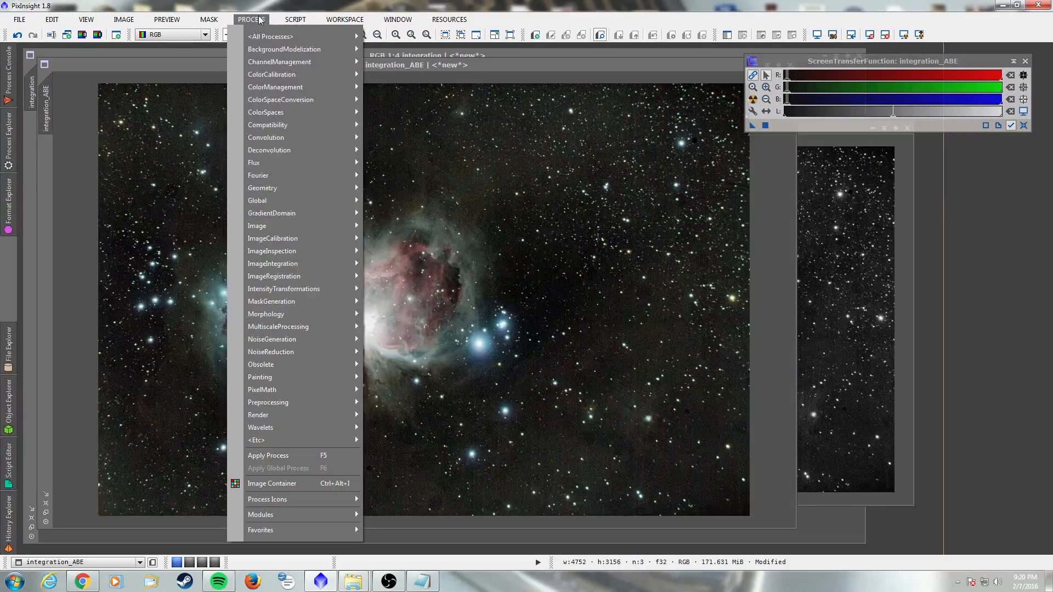
{"action": "mouse_move", "coordinate": [259, 36]}
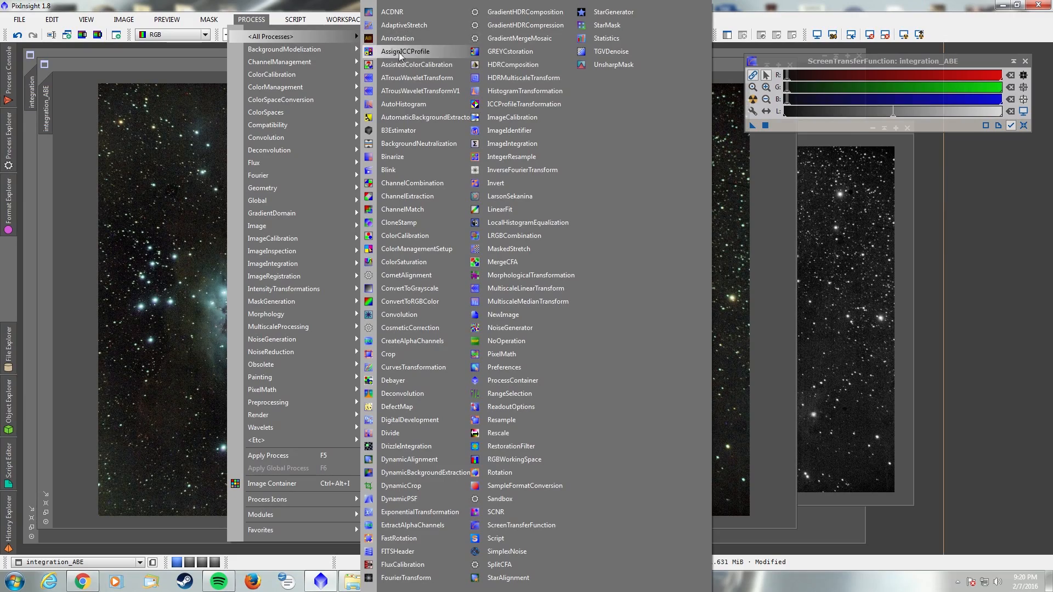
{"action": "left_click", "coordinate": [527, 394]}
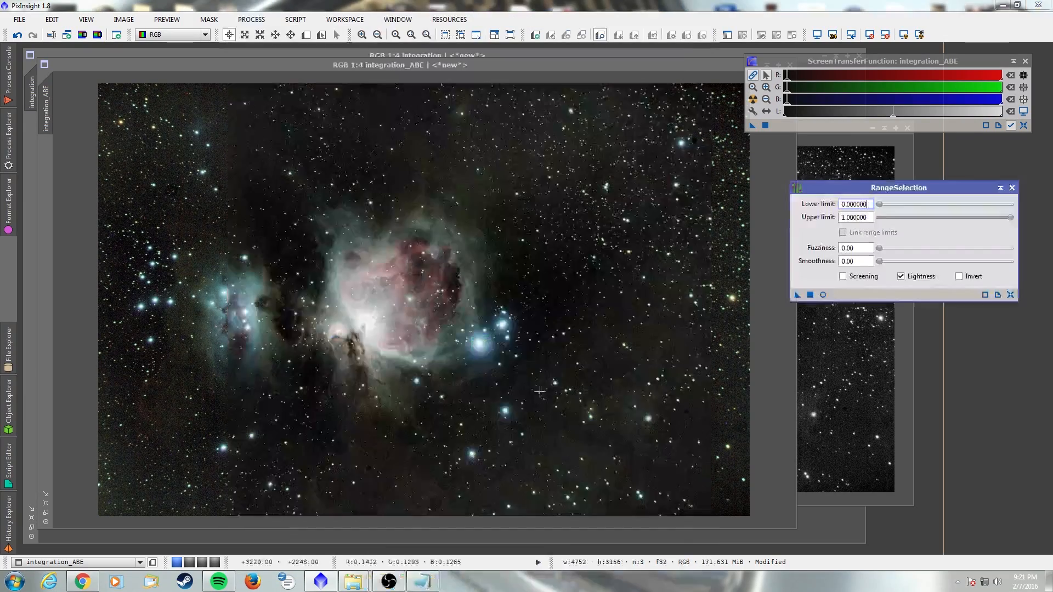
{"action": "left_click", "coordinate": [823, 295]}
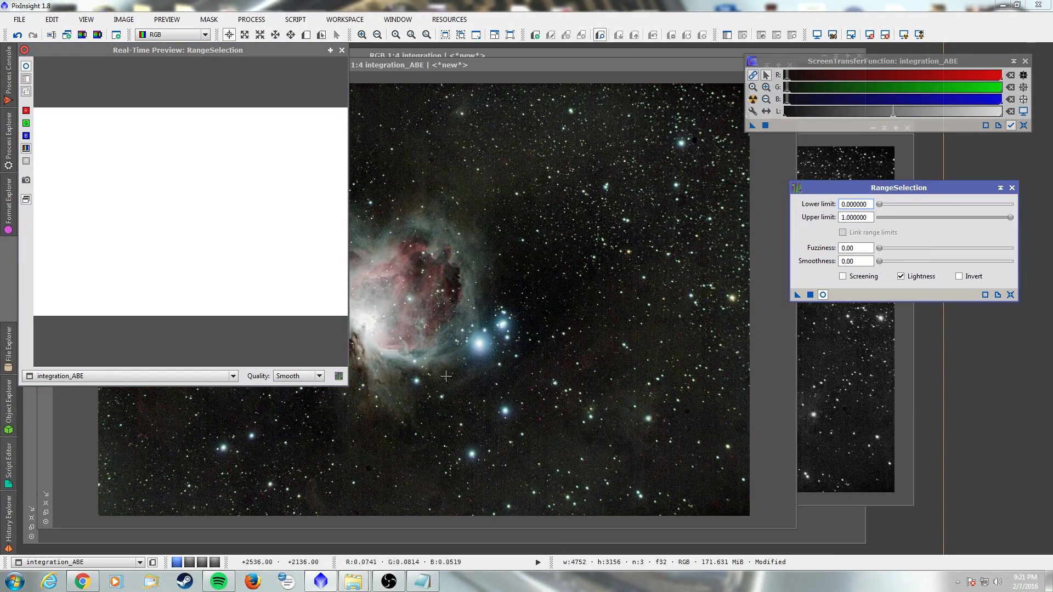
- Enlarge the real-time preview and set the RangeSelection fuzziness to 0.10 and the lower limit to 0.09
{"action": "left_click_drag", "start_coordinate": [346, 388], "coordinate": [807, 555]}
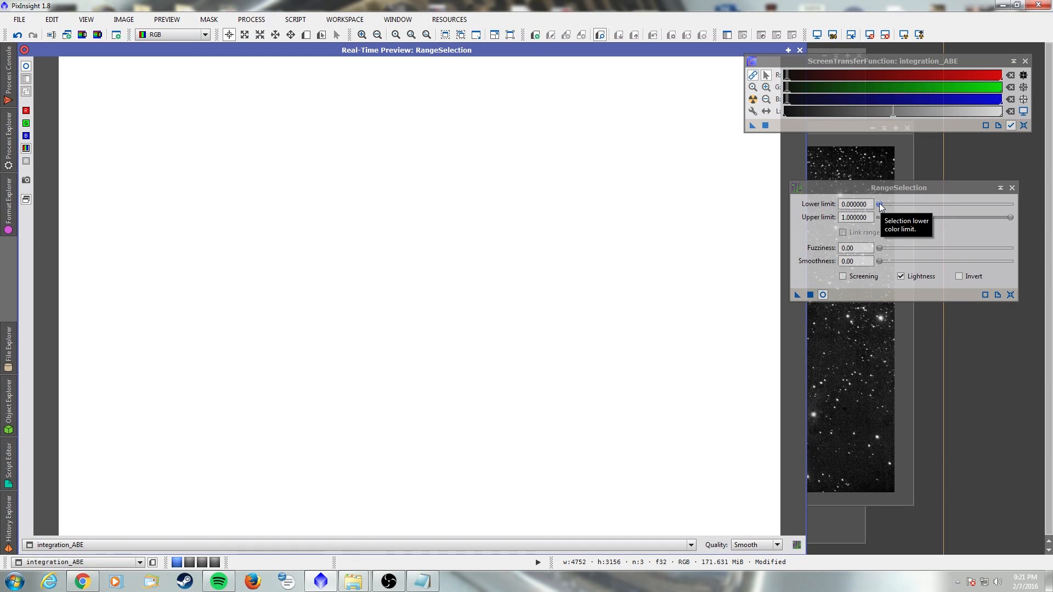
{"action": "mouse_move", "coordinate": [878, 252]}
{"action": "left_mouse_down"}
{"action": "mouse_move", "coordinate": [893, 251]}
{"action": "mouse_move", "coordinate": [890, 266]}
{"action": "mouse_move", "coordinate": [864, 264]}
{"action": "left_mouse_up"}
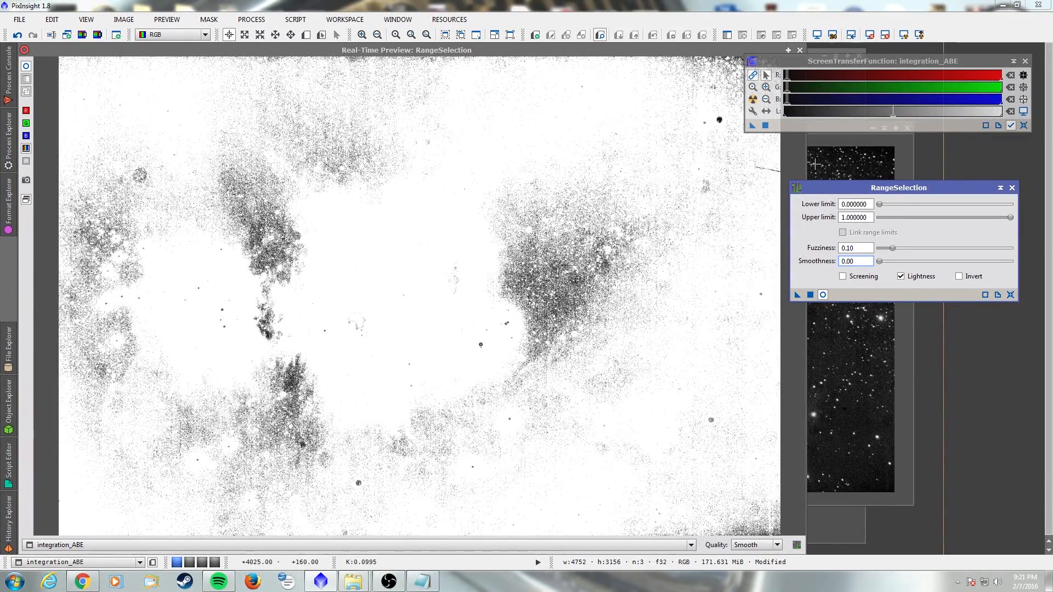
{"action": "left_click", "coordinate": [879, 206]}
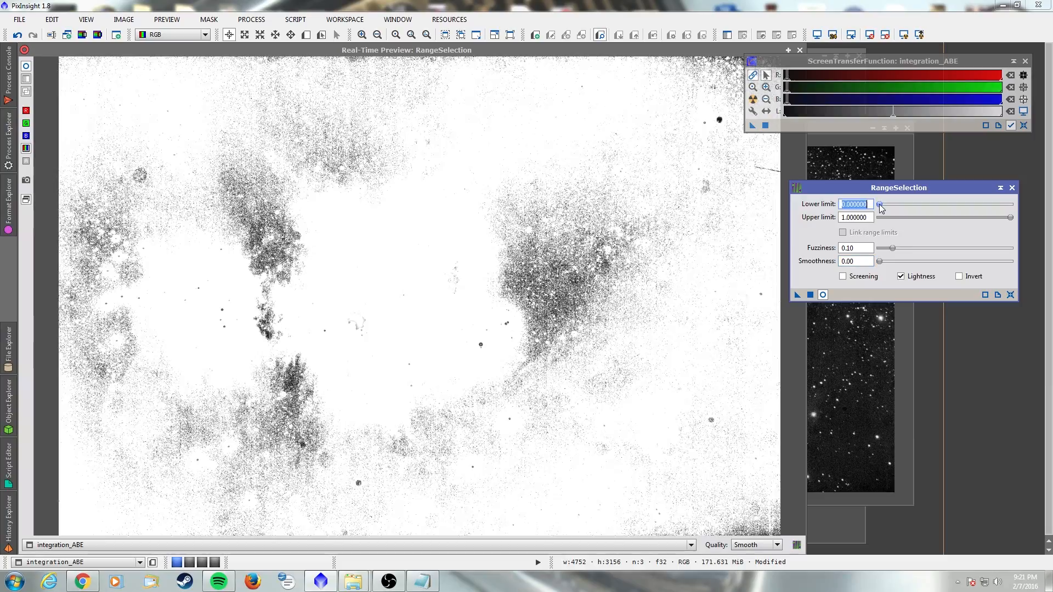
{"action": "left_click_drag", "start_coordinate": [880, 207], "coordinate": [921, 214]}
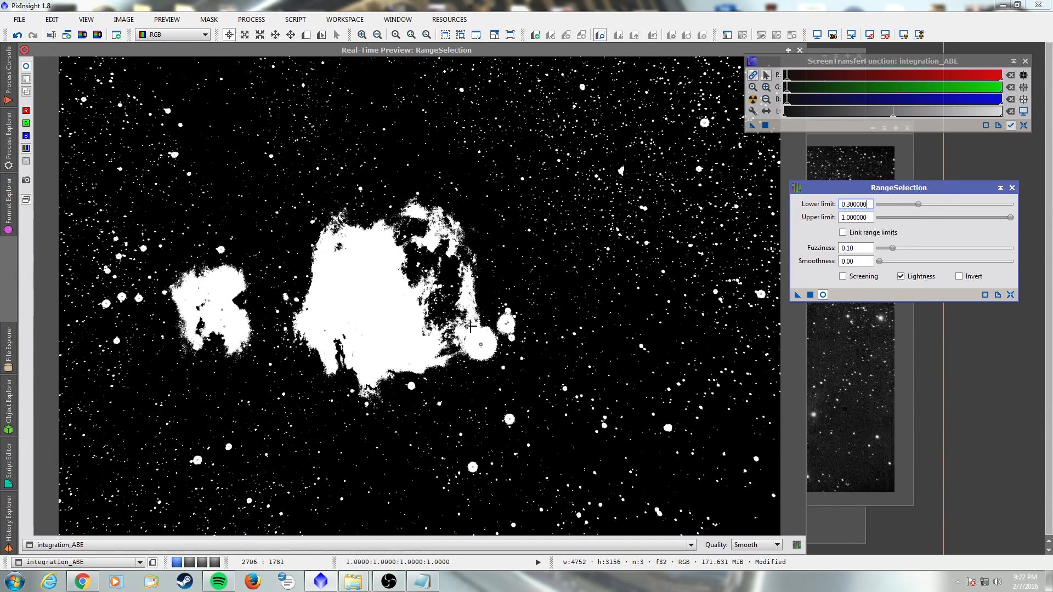
{"action": "left_click_drag", "start_coordinate": [919, 208], "coordinate": [904, 206]}
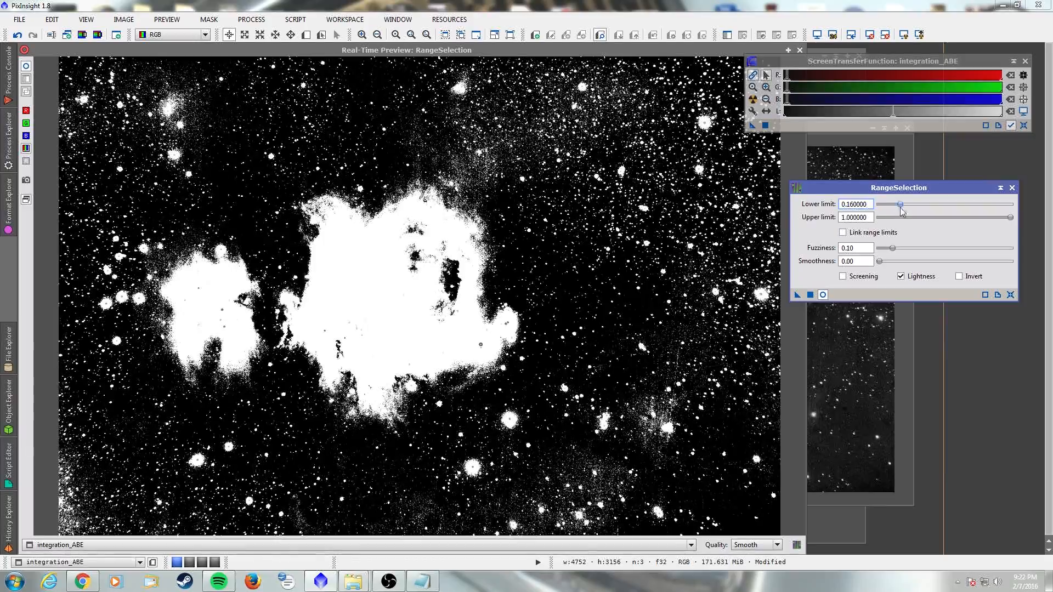
{"action": "left_click_drag", "start_coordinate": [903, 209], "coordinate": [895, 209]}
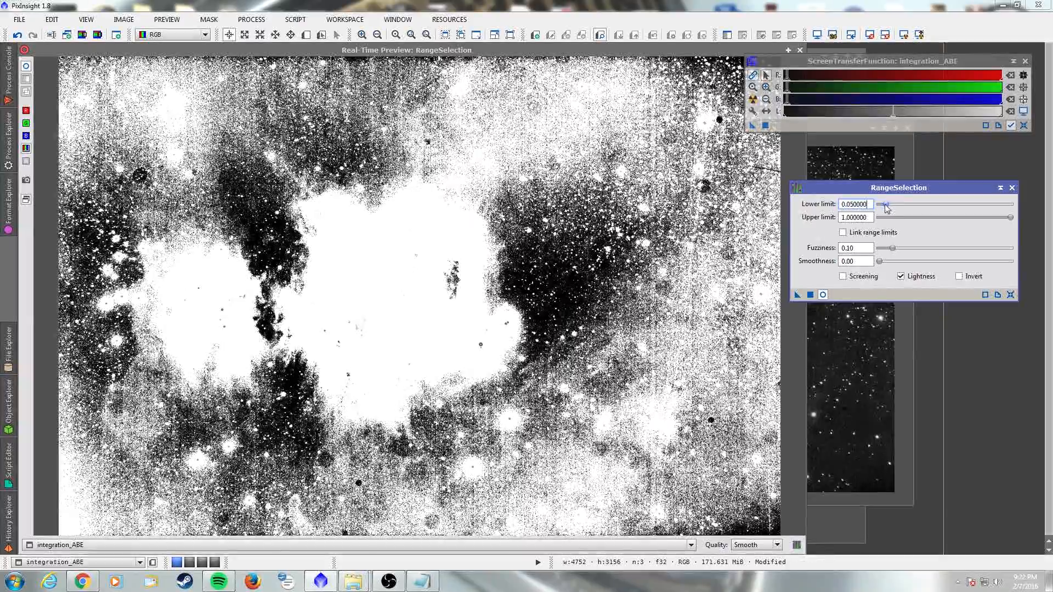
{"action": "left_click_drag", "start_coordinate": [886, 205], "coordinate": [893, 206]}
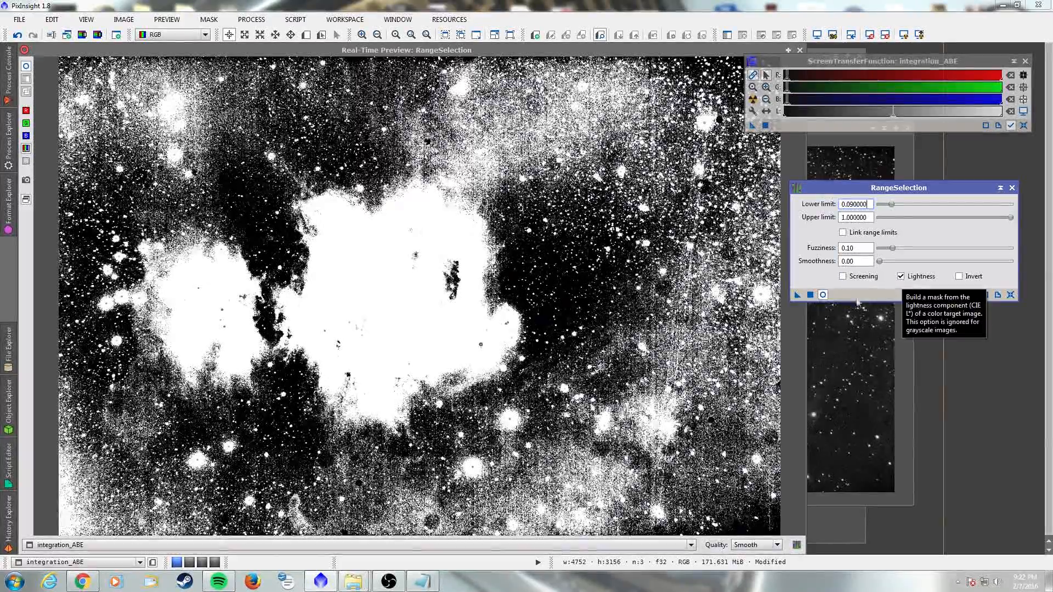
- Generate the range mask, close the preview, and assign range_mask as the mask of integration_ABE
{"action": "left_click", "coordinate": [810, 294]}
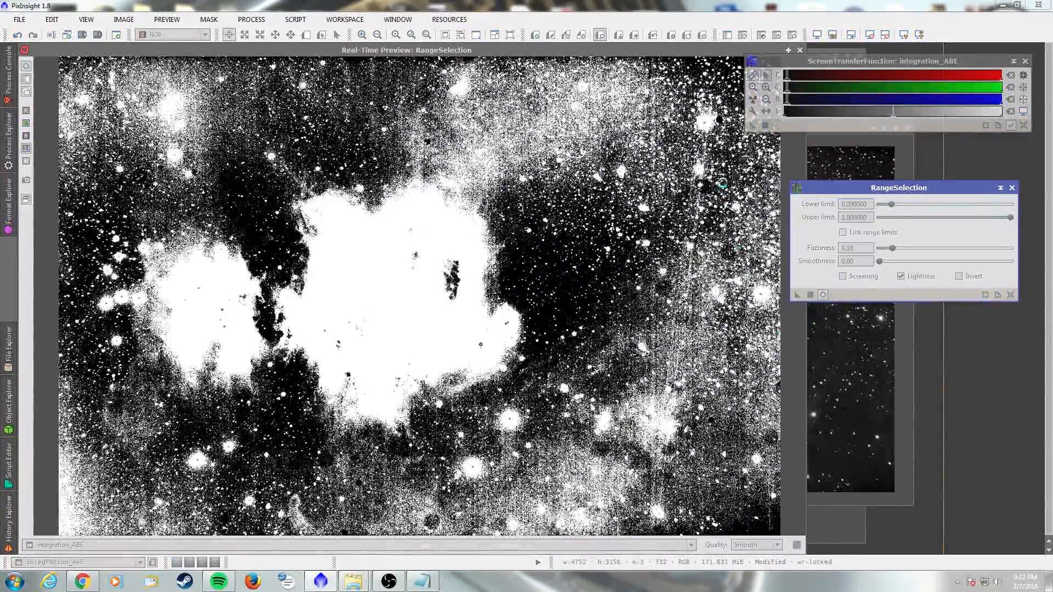
{"action": "left_click", "coordinate": [800, 50]}
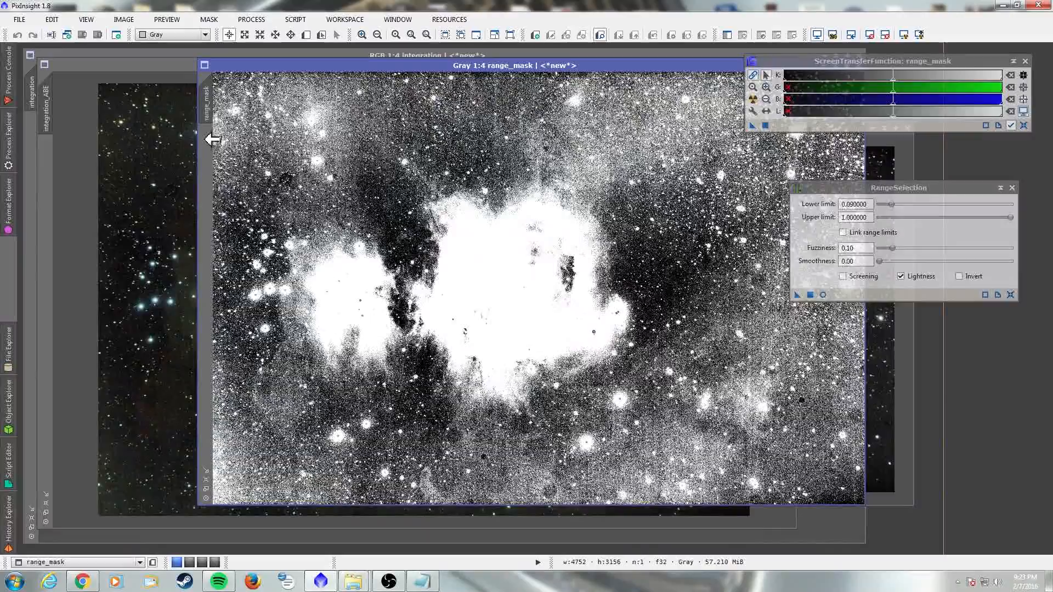
{"action": "left_click_drag", "start_coordinate": [215, 105], "coordinate": [50, 175]}
{"action": "left_click", "coordinate": [60, 189]}
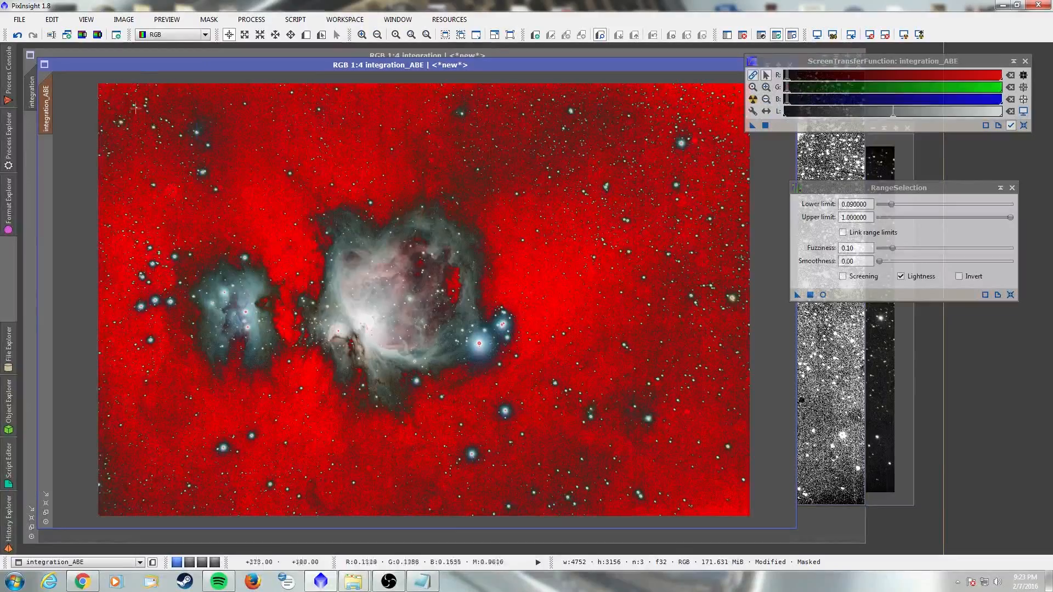
- Hide the mask overlay on integration_ABE and invert the mask so the nebula is protected
{"action": "left_click", "coordinate": [214, 23]}
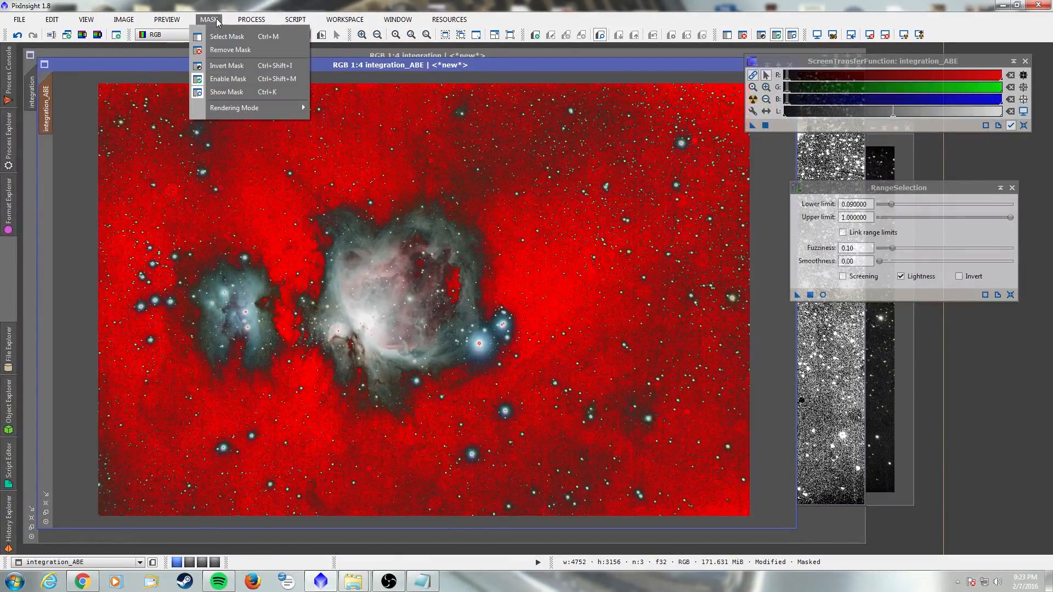
{"action": "left_click", "coordinate": [219, 95]}
{"action": "left_click", "coordinate": [208, 21]}
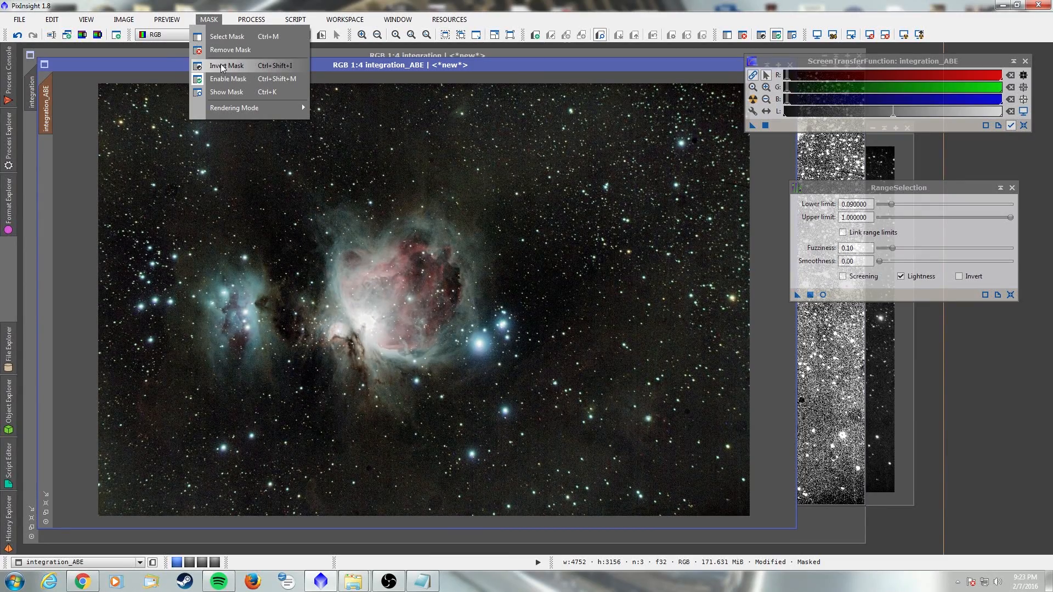
{"action": "left_click", "coordinate": [221, 66]}
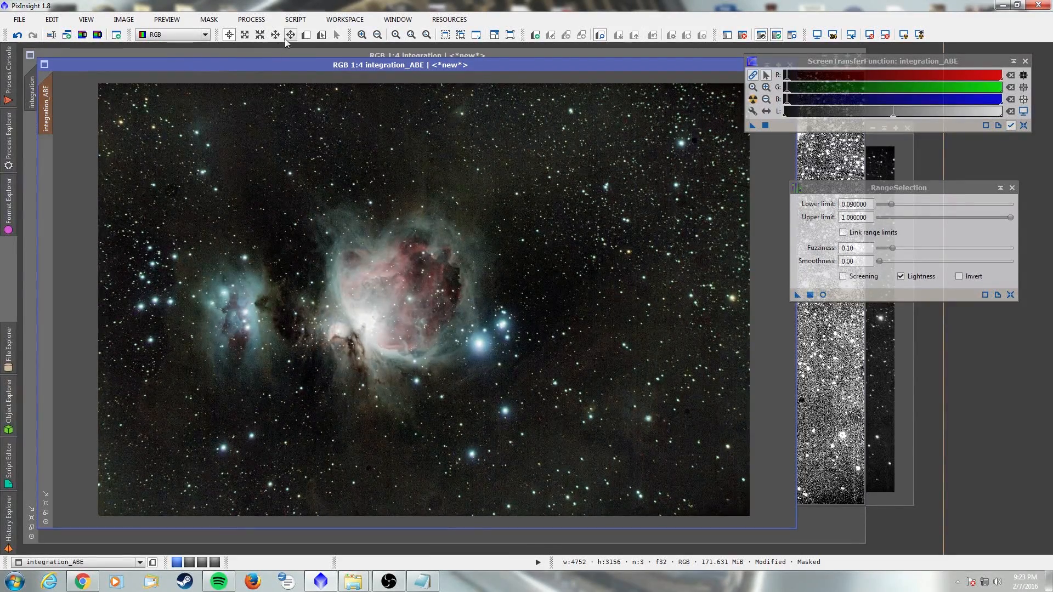
- Open the CurvesTransformation process and start its real-time preview on integration_ABE
{"action": "left_click", "coordinate": [286, 21]}
{"action": "mouse_move", "coordinate": [251, 20]}
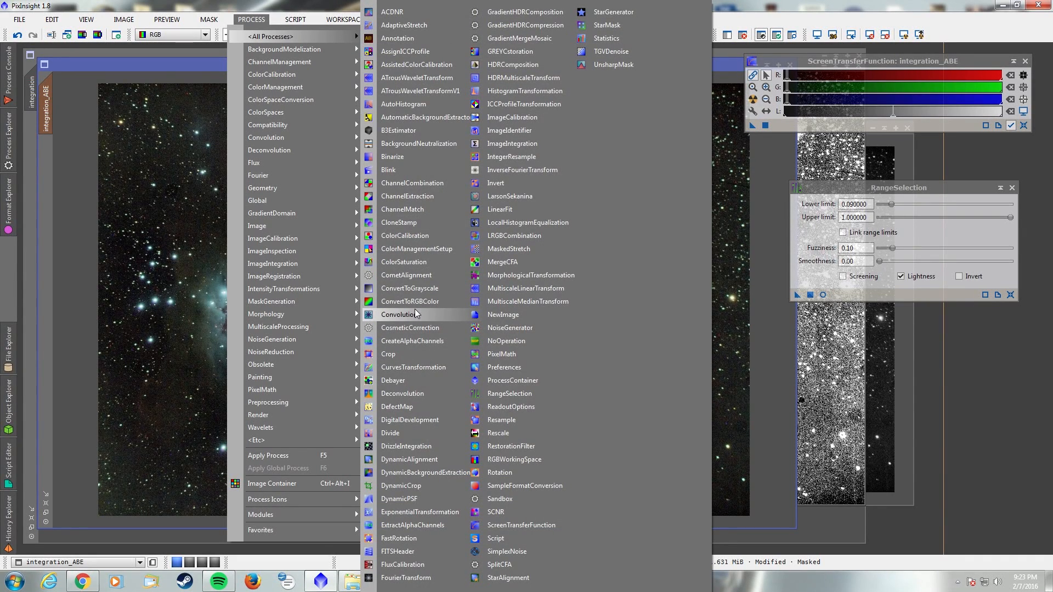
{"action": "left_click", "coordinate": [424, 367]}
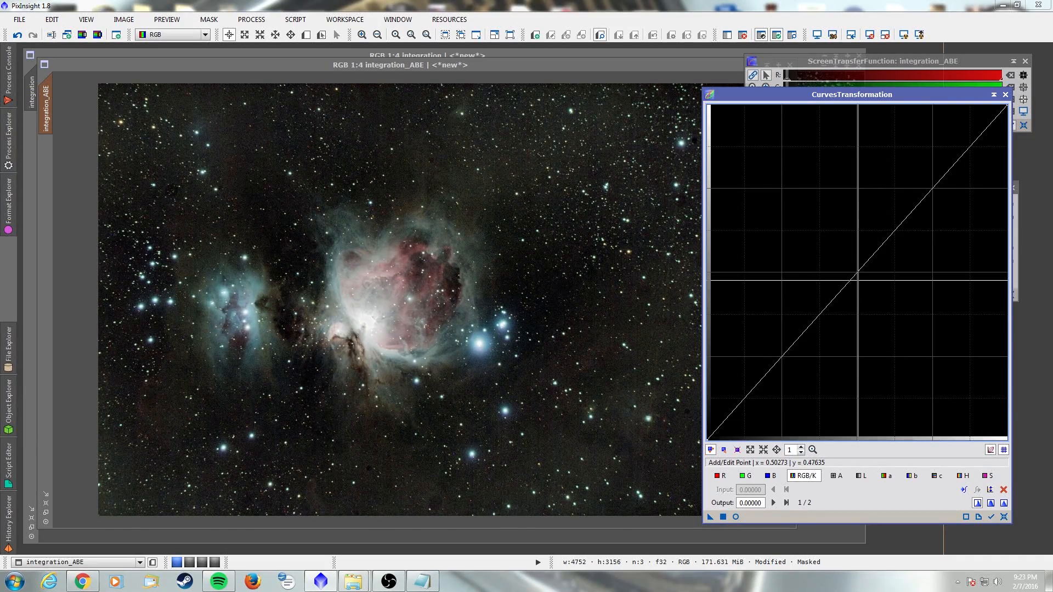
{"action": "left_click", "coordinate": [736, 517]}
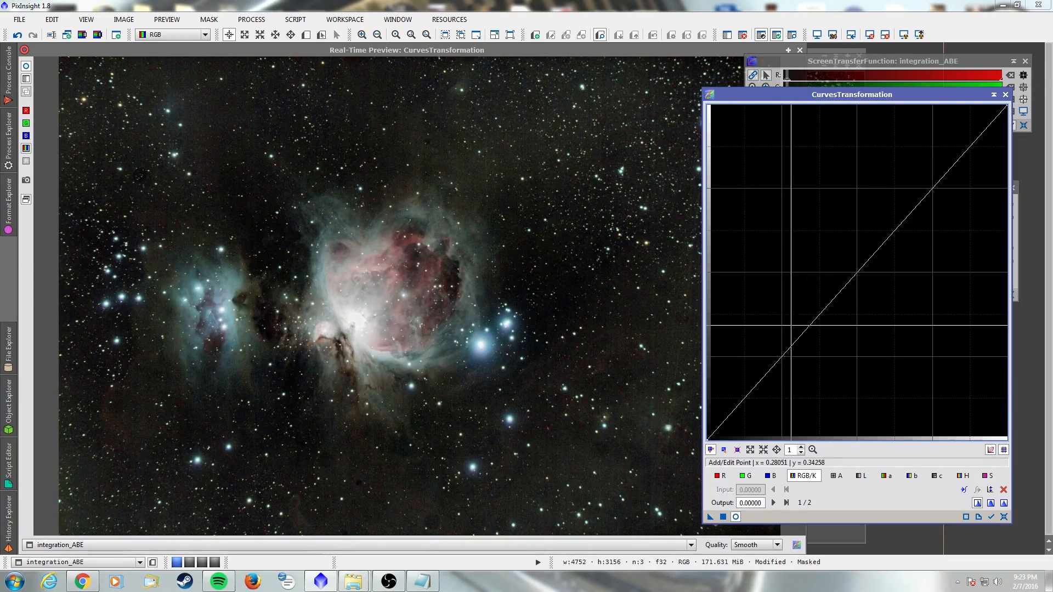
- Lower the RGB/K curve's midpoint to input 0.52823, output 0.46819, apply it to integration_ABE, and close the preview
{"action": "left_click", "coordinate": [863, 274]}
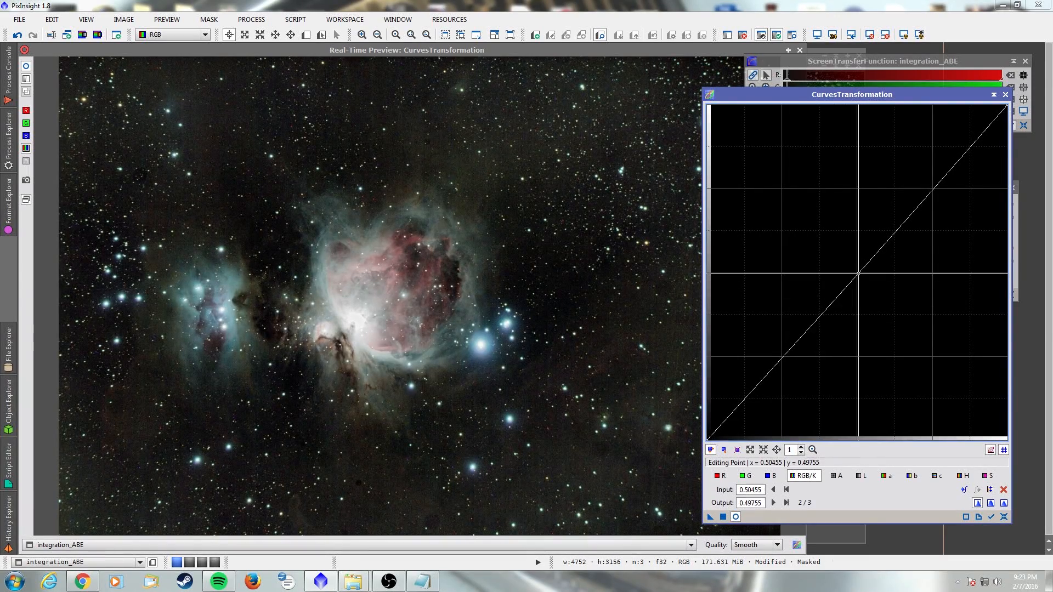
{"action": "mouse_move", "coordinate": [862, 274]}
{"action": "left_mouse_down"}
{"action": "mouse_move", "coordinate": [948, 347]}
{"action": "mouse_move", "coordinate": [853, 301]}
{"action": "mouse_move", "coordinate": [820, 257]}
{"action": "mouse_move", "coordinate": [862, 282]}
{"action": "left_mouse_up"}
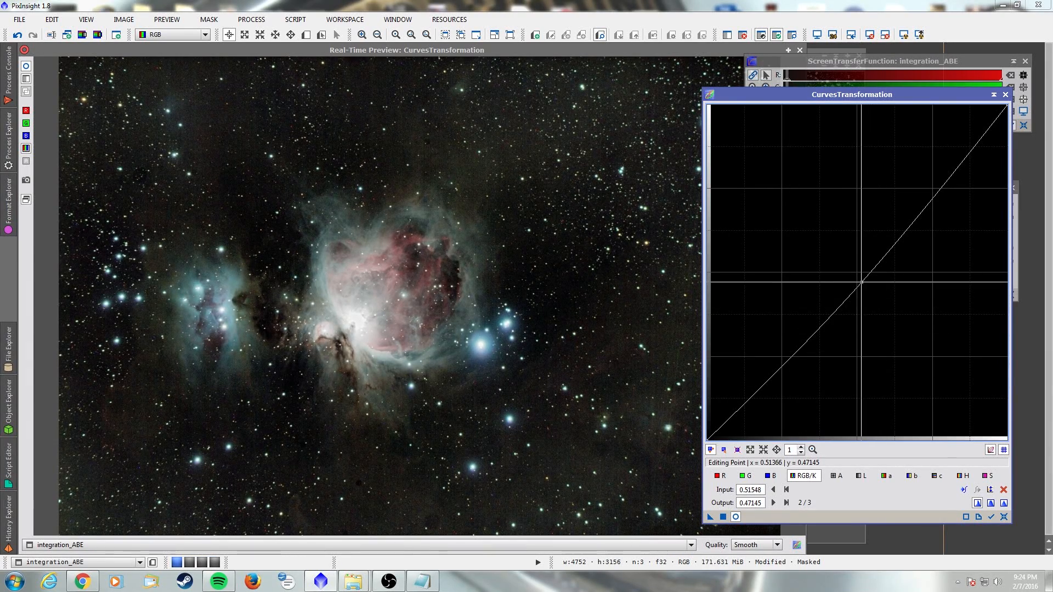
{"action": "left_click_drag", "start_coordinate": [862, 282], "coordinate": [909, 326]}
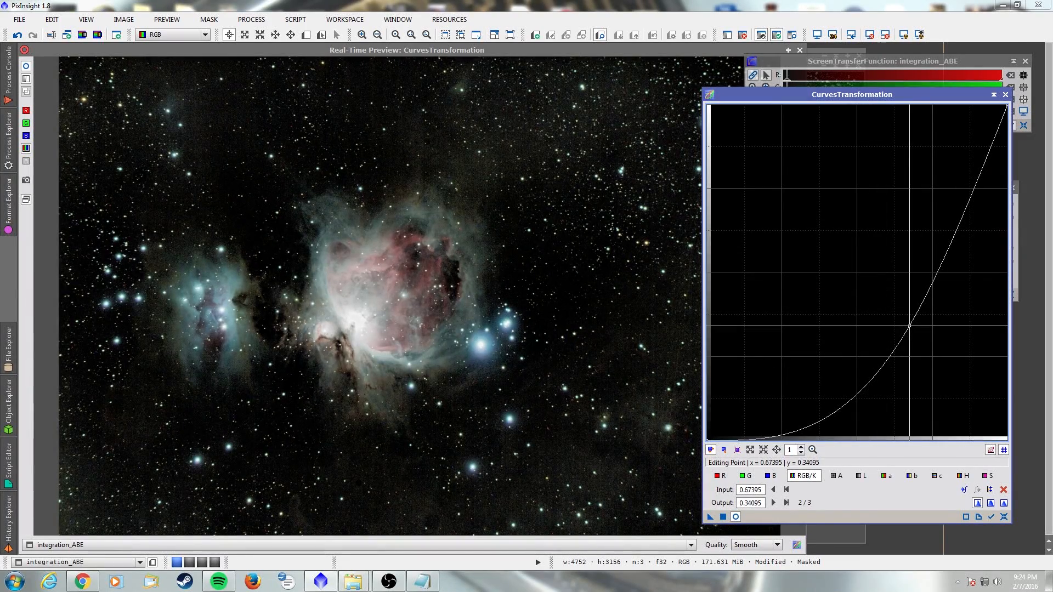
{"action": "left_click_drag", "start_coordinate": [909, 326], "coordinate": [866, 283]}
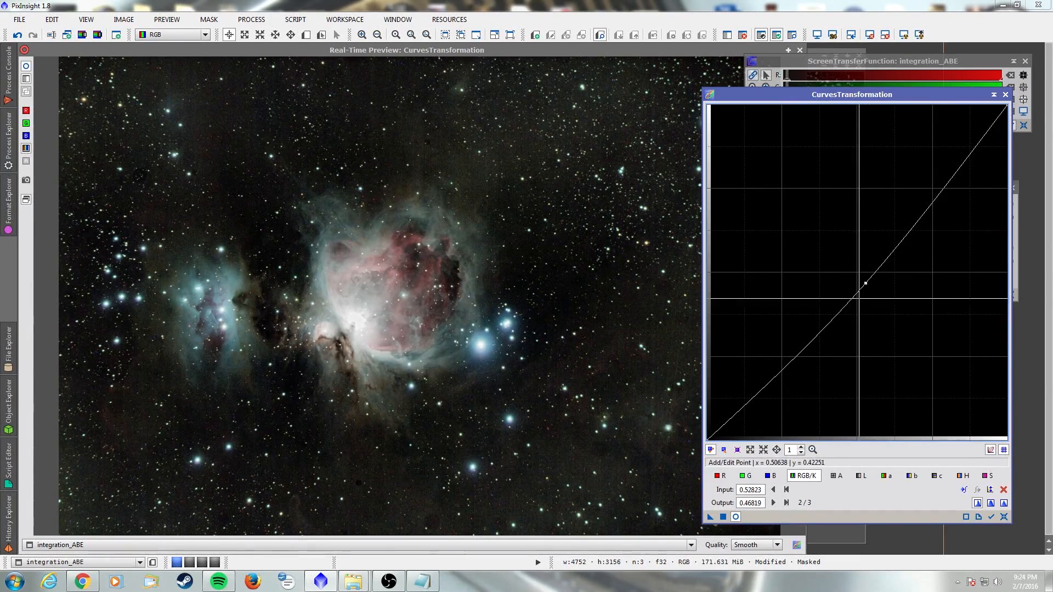
{"action": "left_click", "coordinate": [723, 518]}
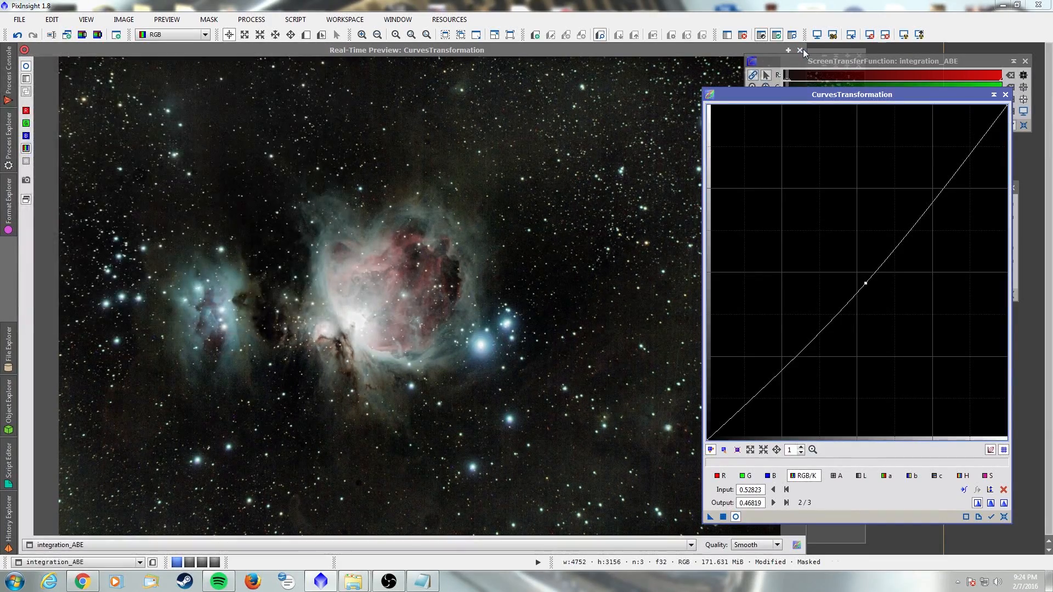
{"action": "left_click", "coordinate": [800, 50]}
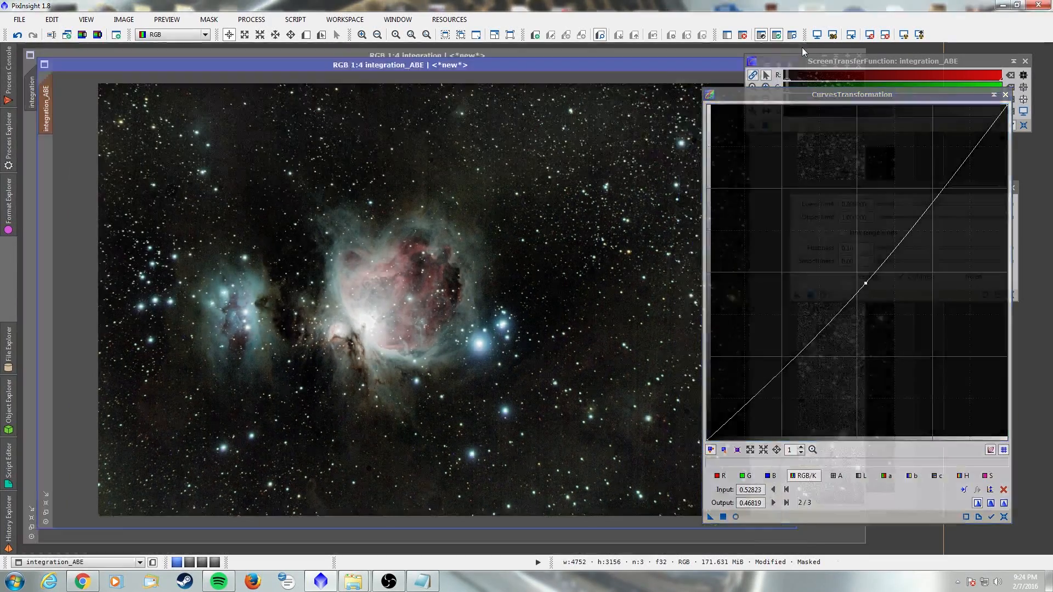
- Restart the CurvesTransformation real-time preview and invert the mask so the background is protected
{"action": "left_click", "coordinate": [736, 517]}
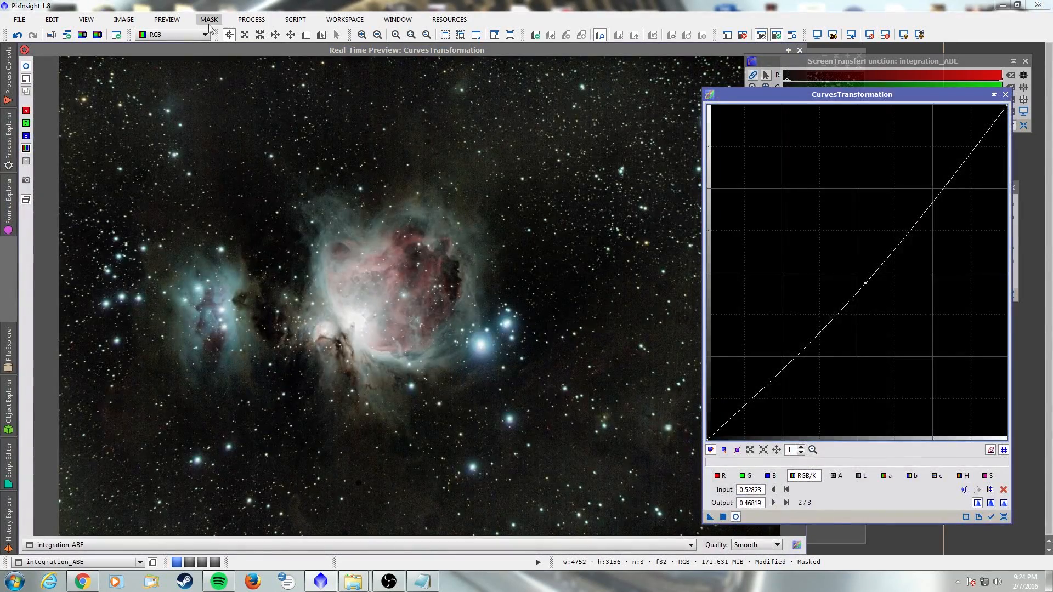
{"action": "left_click", "coordinate": [209, 22]}
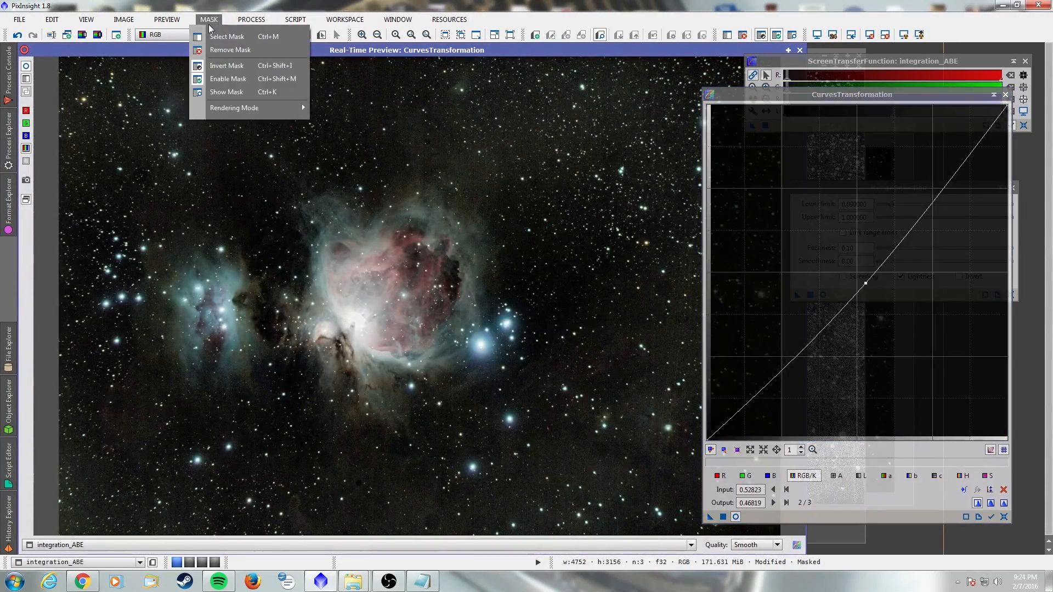
{"action": "left_click", "coordinate": [227, 66]}
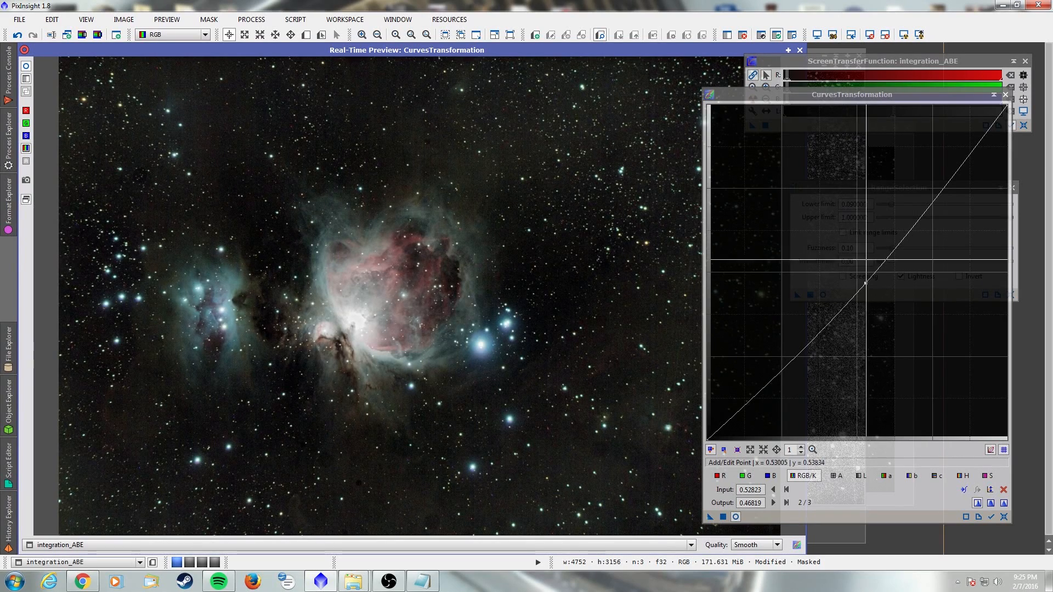
- Reset the curve, raise the RGB/K midpoint to input 0.47723, output 0.50897, apply it, and close CurvesTransformation and RangeSelection
{"action": "left_click", "coordinate": [1003, 518]}
{"action": "left_click_drag", "start_coordinate": [857, 270], "coordinate": [843, 259]}
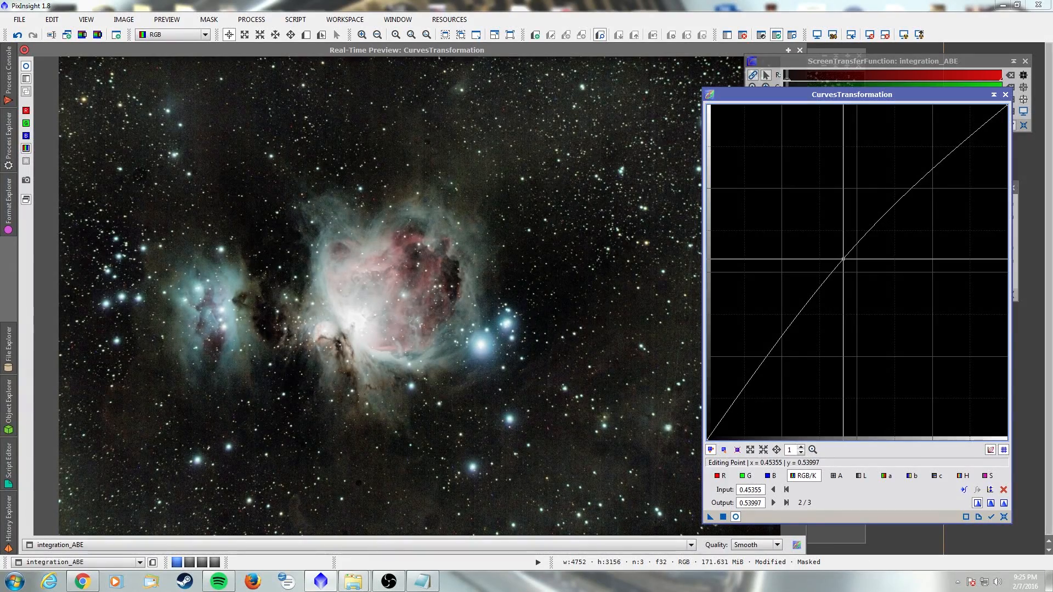
{"action": "mouse_move", "coordinate": [843, 259]}
{"action": "left_mouse_down"}
{"action": "mouse_move", "coordinate": [860, 285]}
{"action": "mouse_move", "coordinate": [850, 270]}
{"action": "left_mouse_up"}
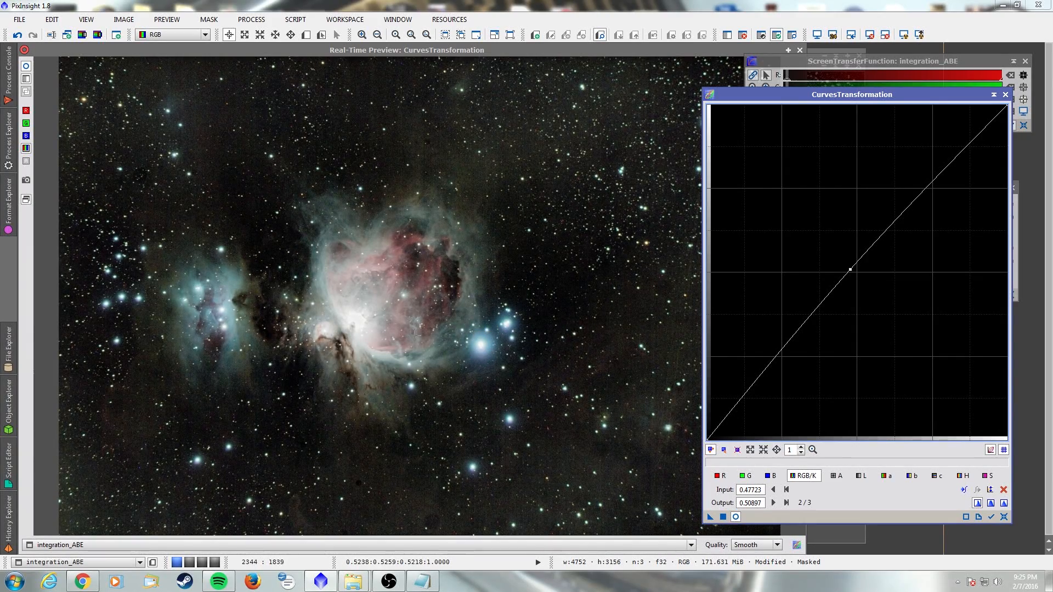
{"action": "left_click", "coordinate": [723, 517]}
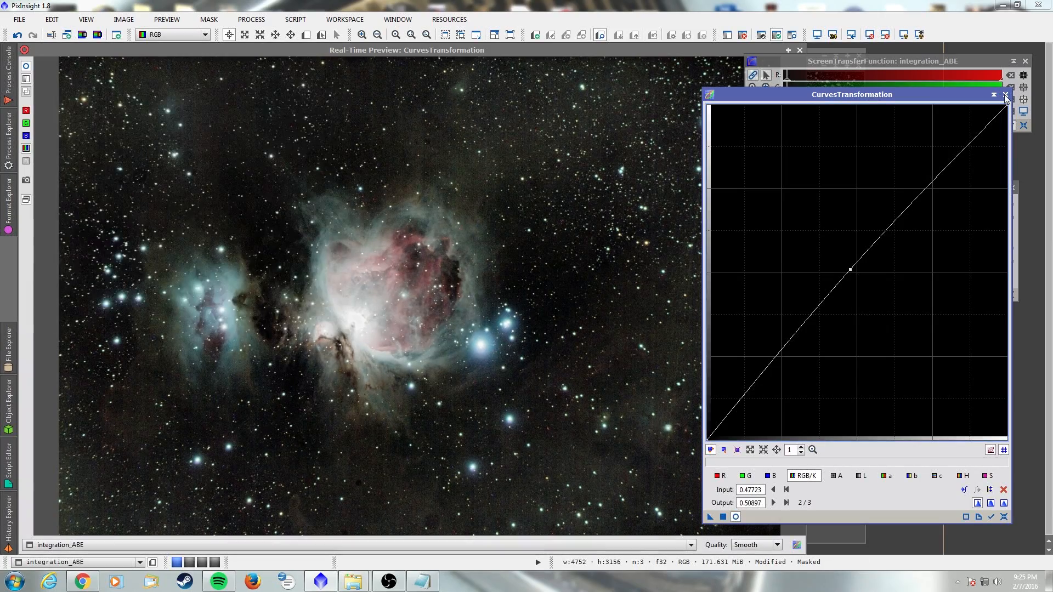
{"action": "left_click", "coordinate": [1006, 95]}
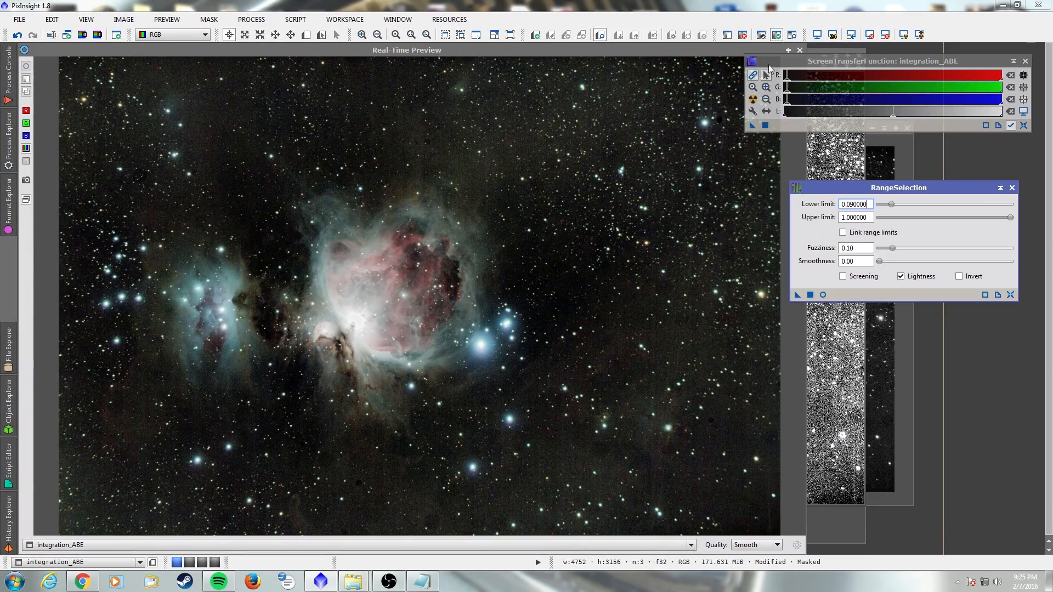
{"action": "left_click", "coordinate": [1012, 187]}
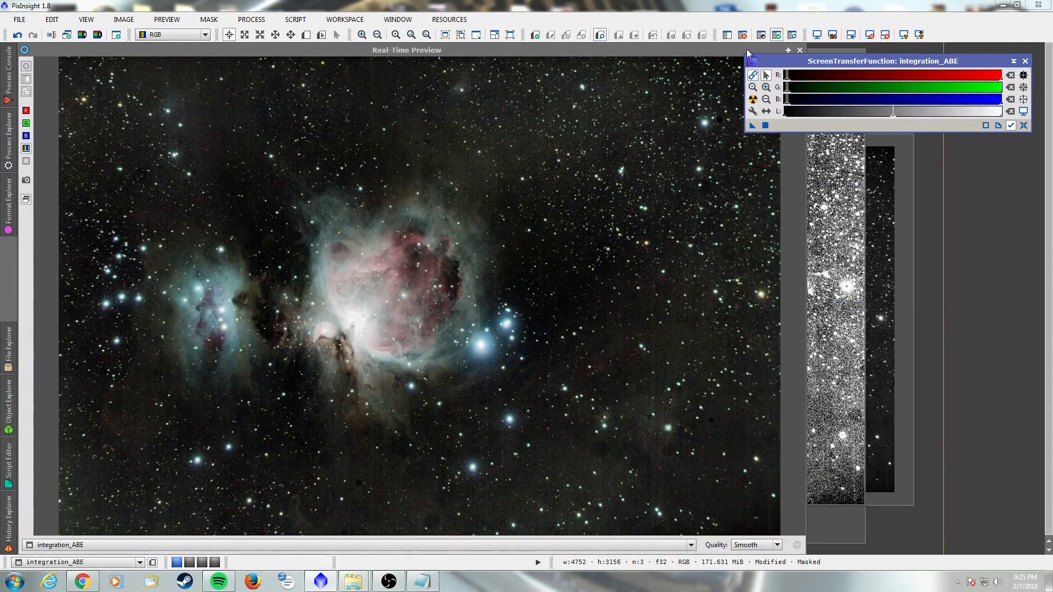
- Invert the mask on integration_ABE again
{"action": "left_click", "coordinate": [207, 20]}
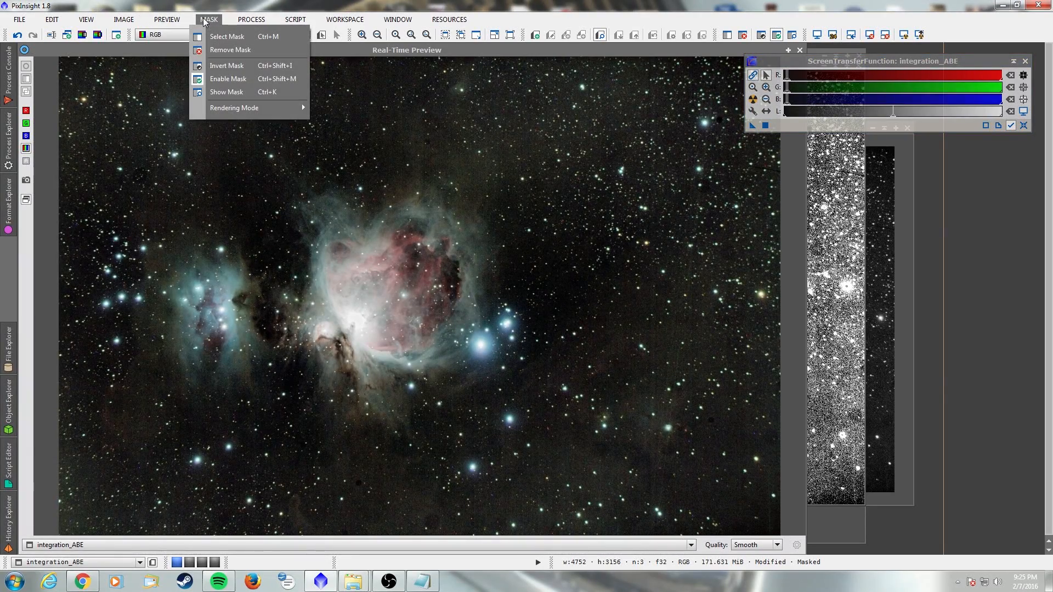
{"action": "left_click", "coordinate": [205, 19]}
{"action": "left_click", "coordinate": [205, 19]}
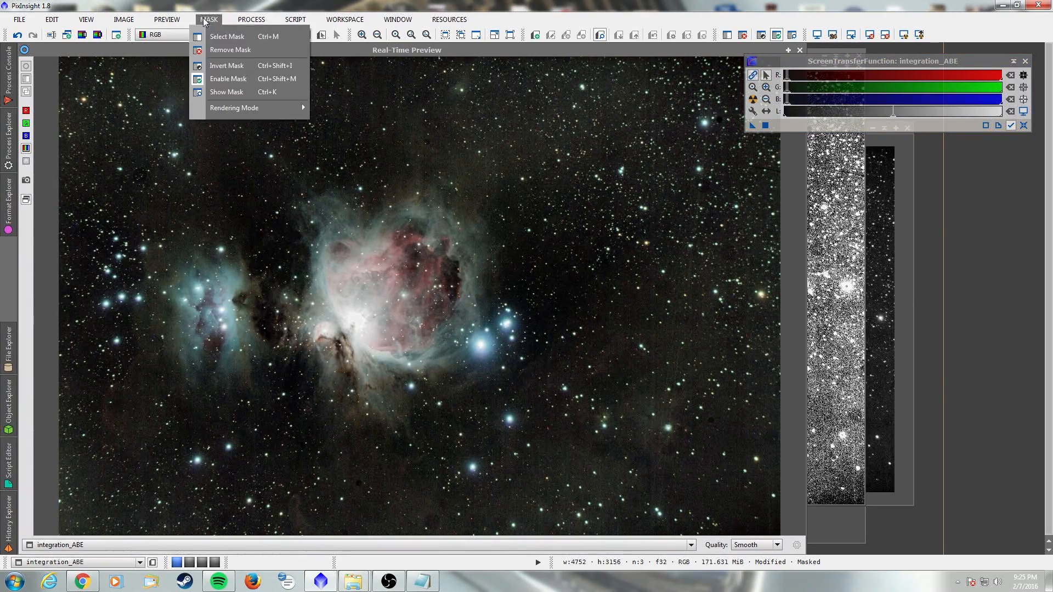
{"action": "left_click", "coordinate": [229, 67]}
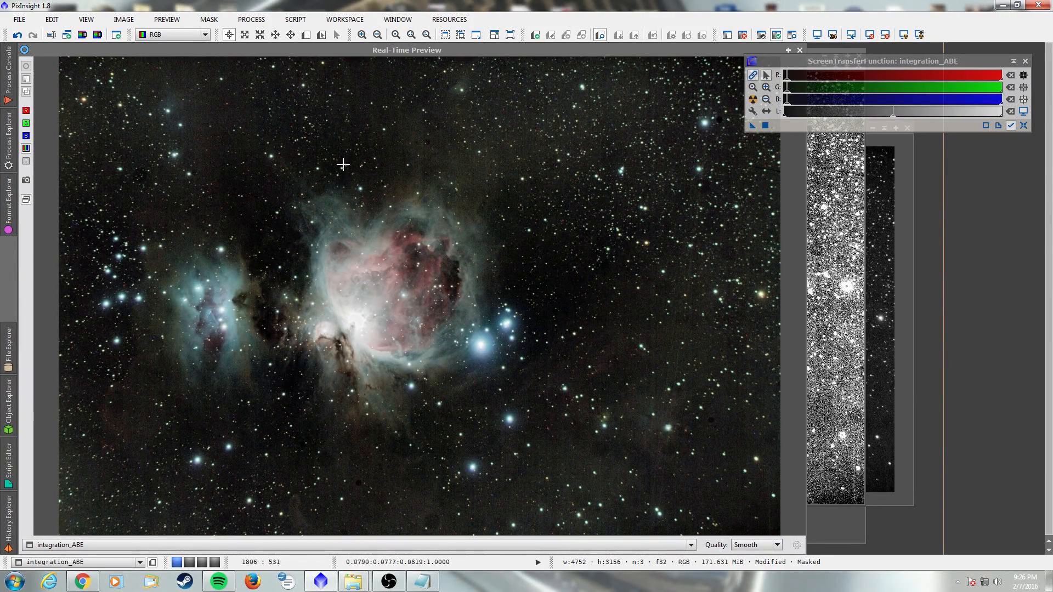
- Open the LocalHistogramEqualization process
{"action": "left_click", "coordinate": [252, 19]}
{"action": "mouse_move", "coordinate": [272, 36]}
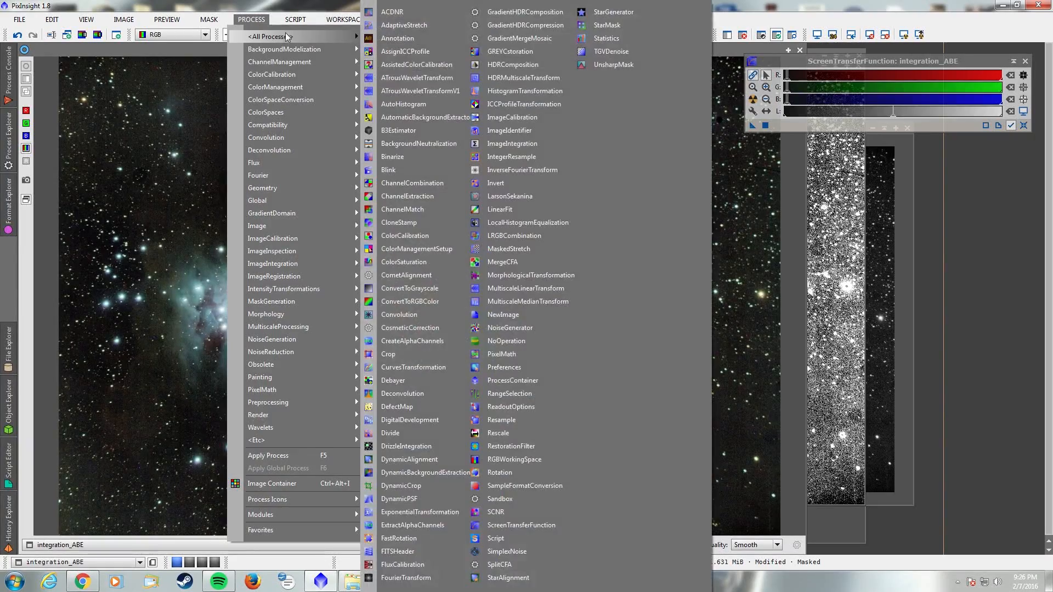
{"action": "left_click", "coordinate": [540, 223]}
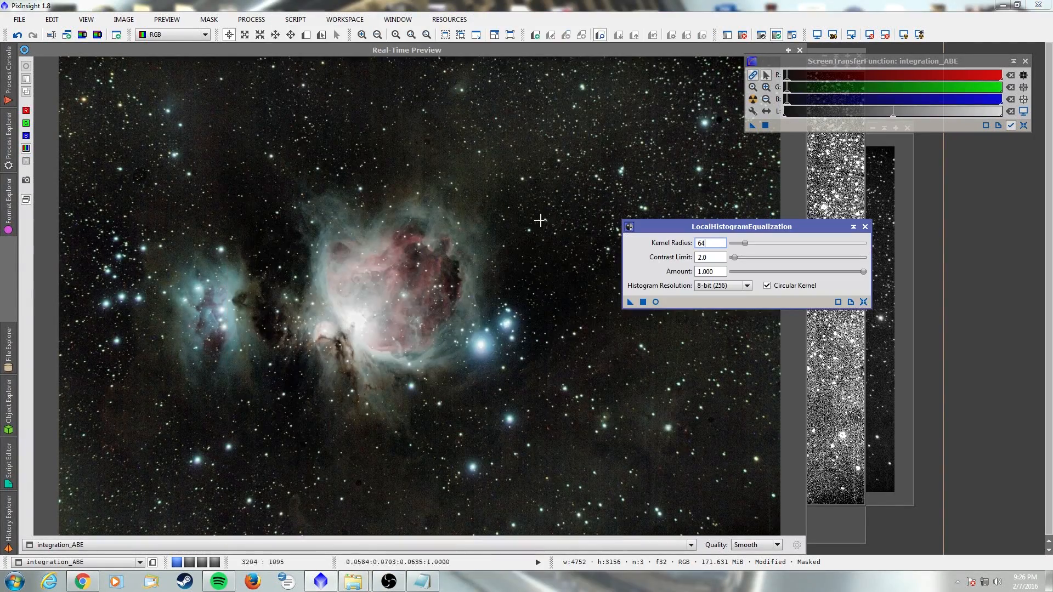
- Start the real-time preview of LocalHistogramEqualization and reduce the amount to 0.170
{"action": "left_click", "coordinate": [656, 302]}
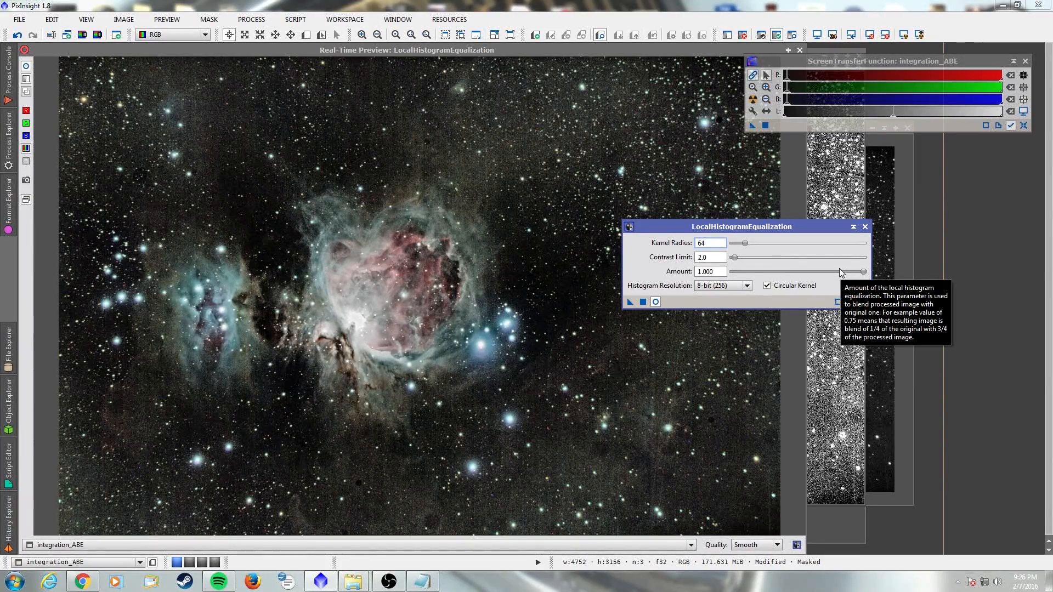
{"action": "left_click", "coordinate": [864, 272]}
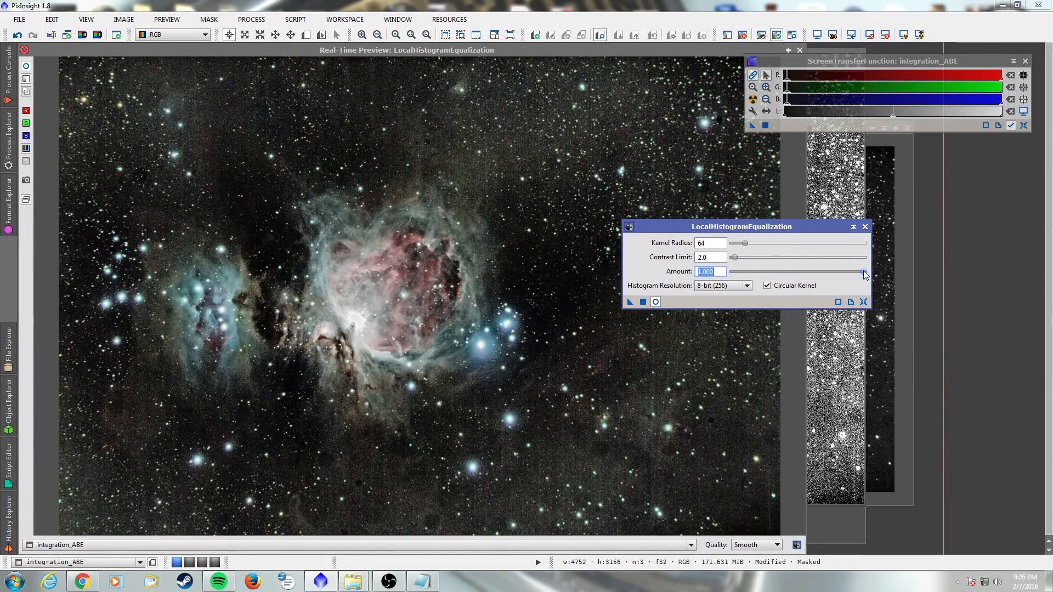
{"action": "left_click_drag", "start_coordinate": [864, 274], "coordinate": [753, 275]}
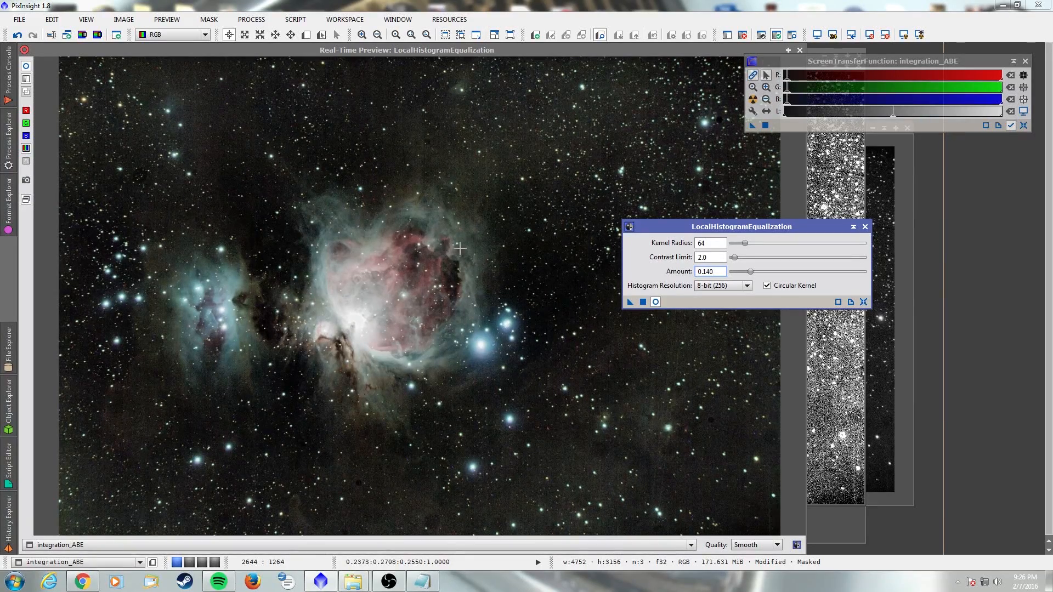
{"action": "left_click_drag", "start_coordinate": [750, 273], "coordinate": [721, 274]}
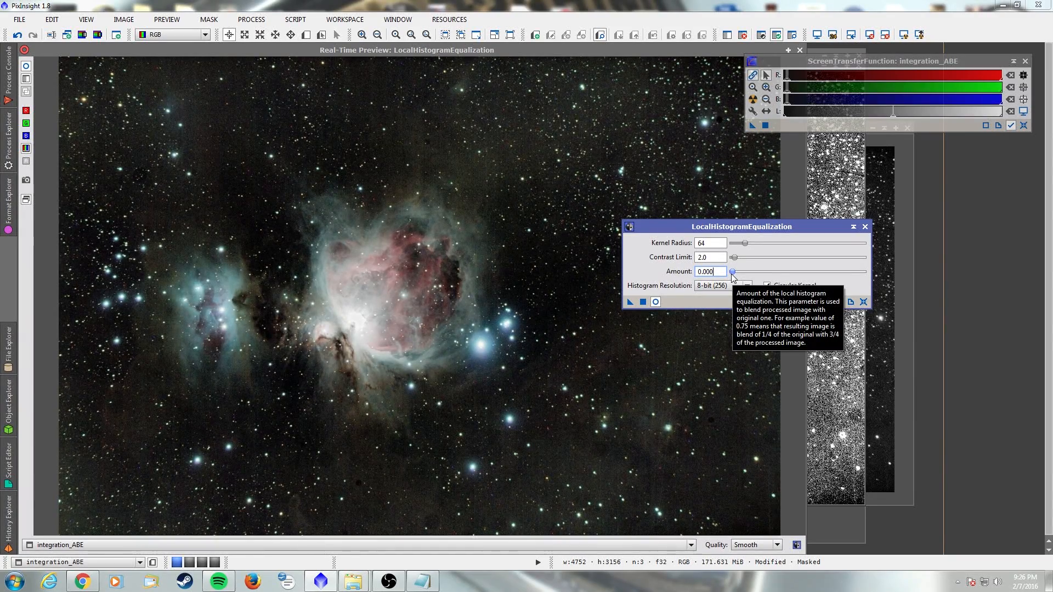
{"action": "left_click_drag", "start_coordinate": [732, 273], "coordinate": [750, 278]}
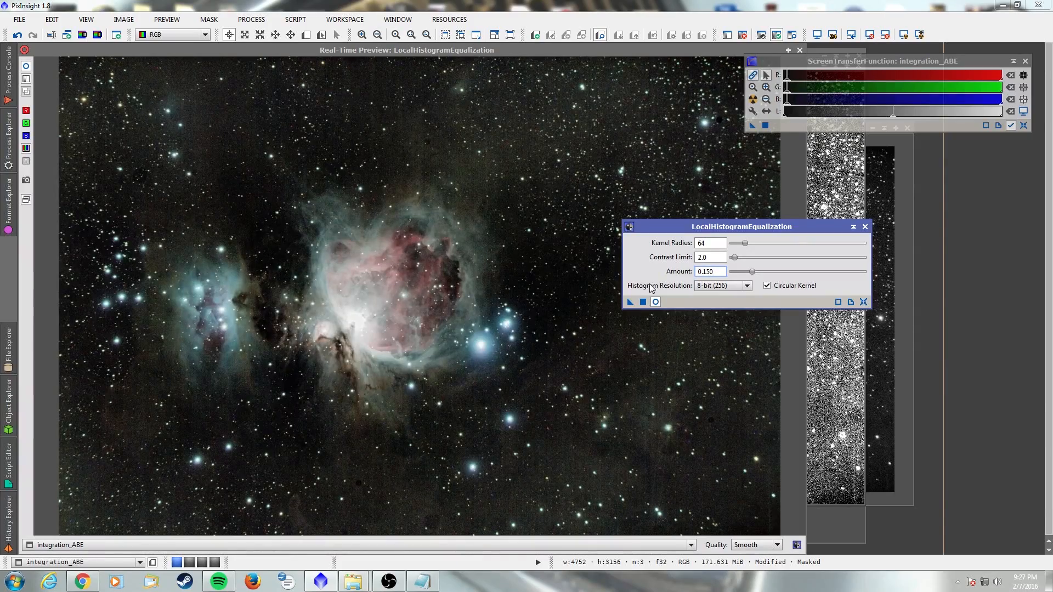
{"action": "left_click_drag", "start_coordinate": [753, 276], "coordinate": [767, 278]}
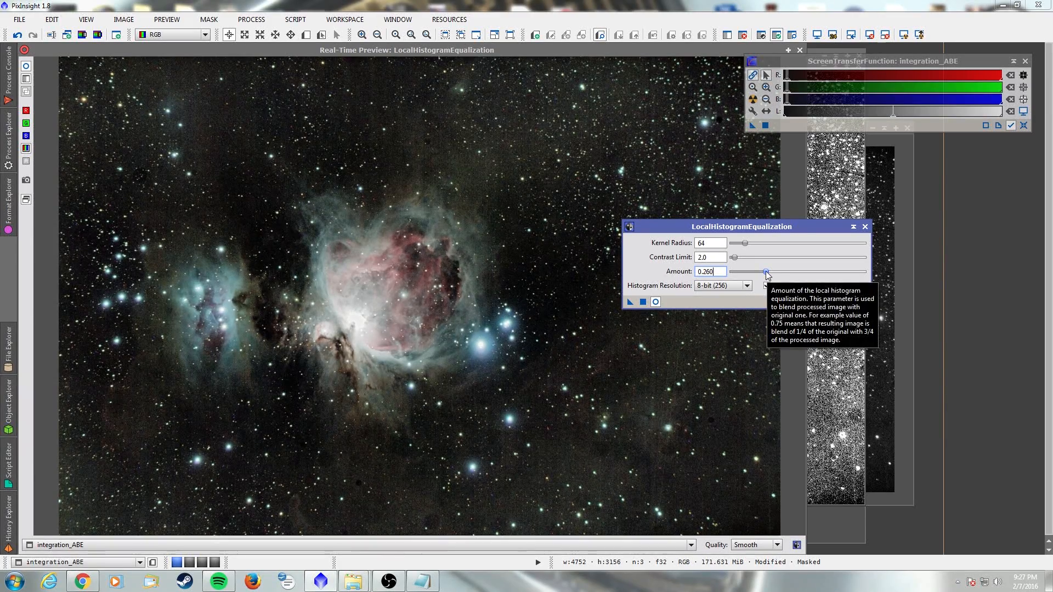
{"action": "left_click_drag", "start_coordinate": [766, 272], "coordinate": [756, 274]}
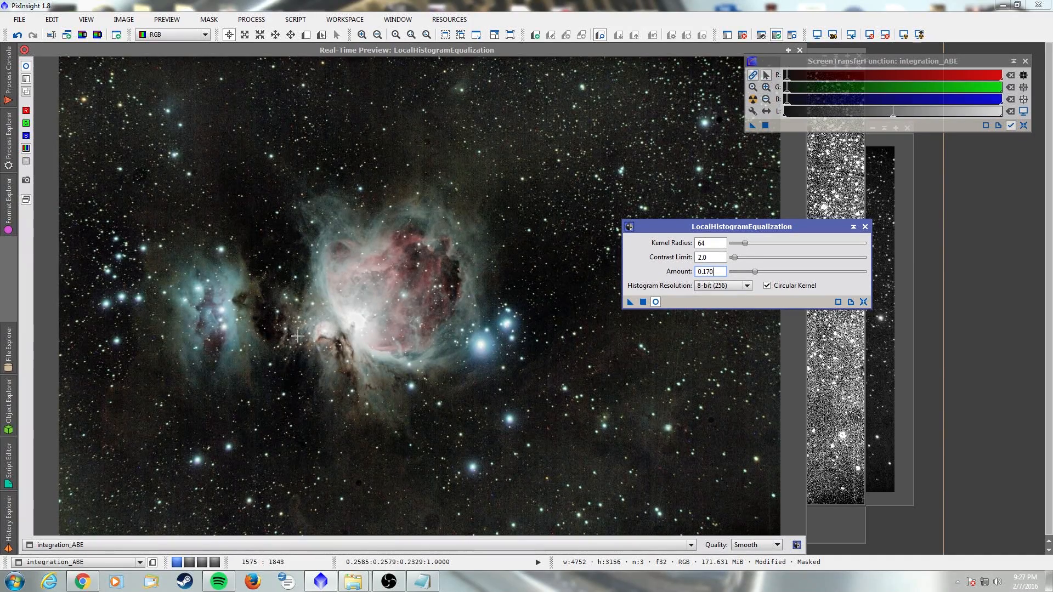
- Apply LocalHistogramEqualization to integration_ABE and close both the process and the real-time preview
{"action": "left_click", "coordinate": [642, 303]}
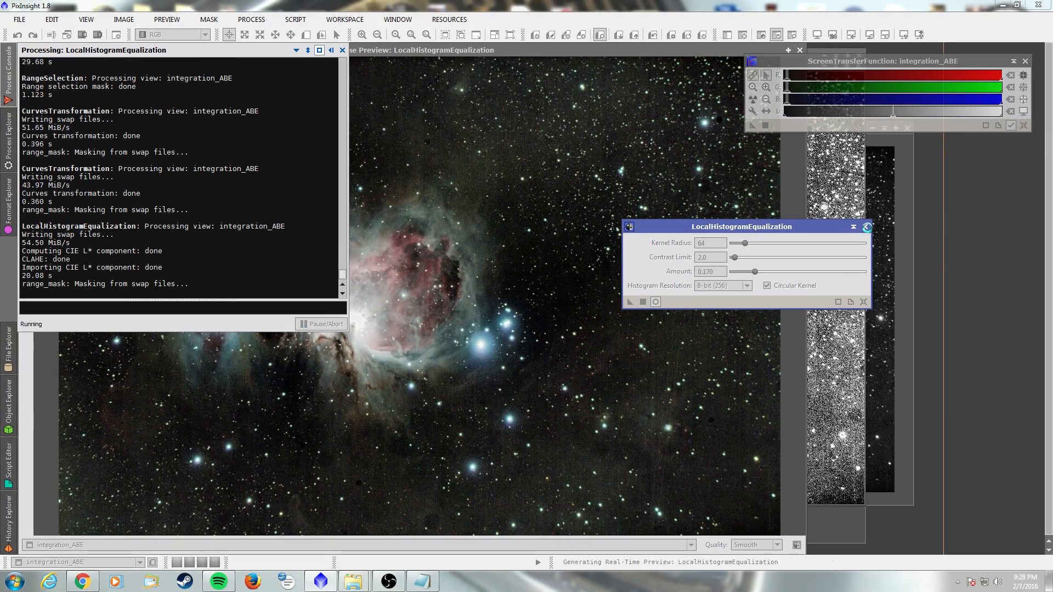
{"action": "left_click", "coordinate": [866, 227]}
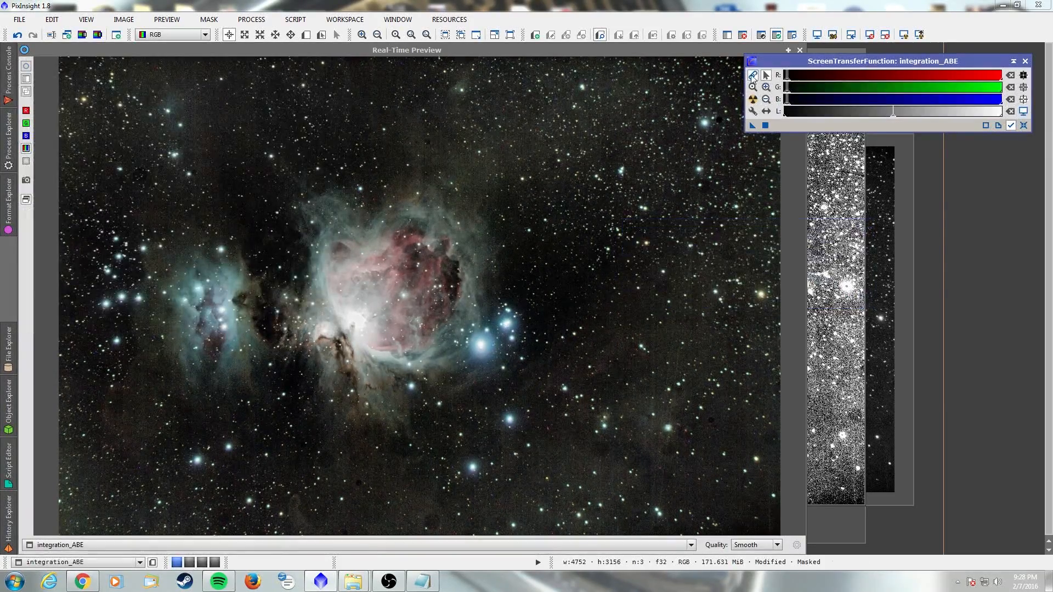
{"action": "left_click", "coordinate": [799, 50]}
- Close ScreenTransferFunction and the range_mask image, accepting the removal of the mask from integration_ABE
{"action": "left_click_drag", "start_coordinate": [627, 64], "coordinate": [611, 65]}
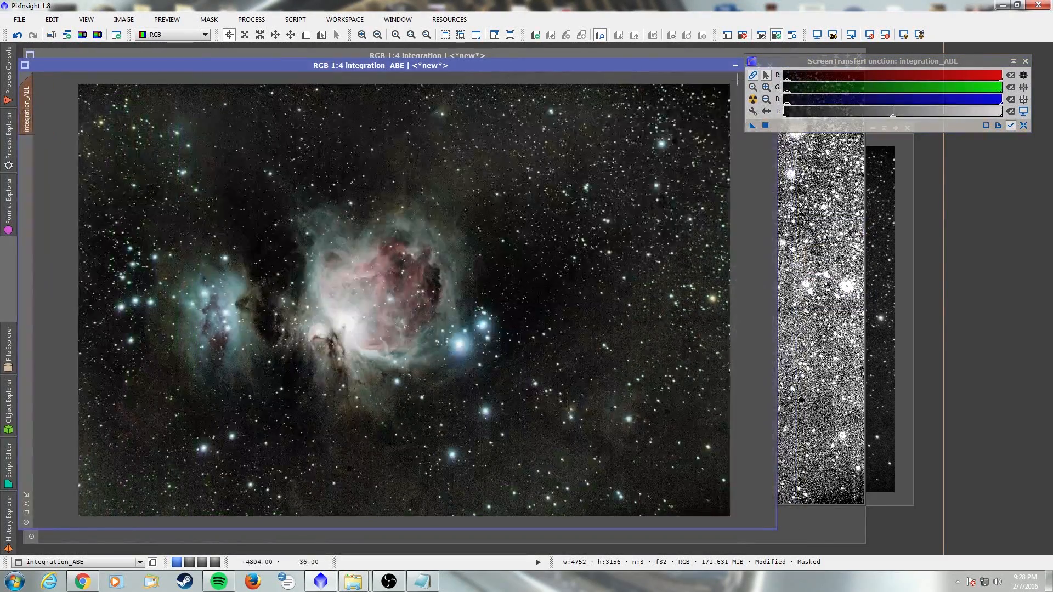
{"action": "left_click", "coordinate": [1027, 62]}
{"action": "left_click", "coordinate": [859, 66]}
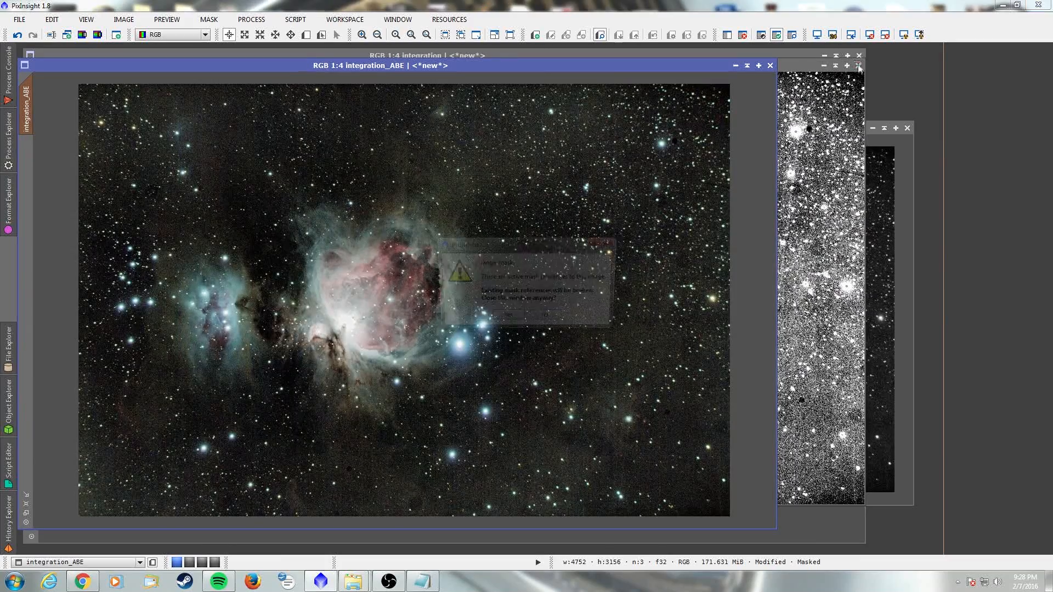
{"action": "left_click", "coordinate": [507, 319]}
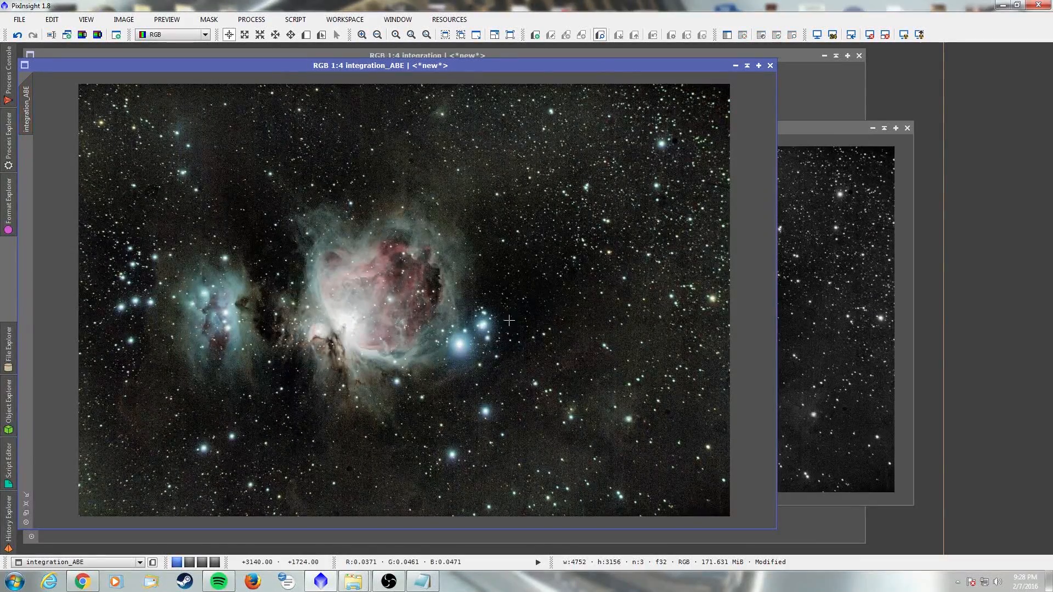
- Examine the nebula, its surrounding dust and the star field of integration_ABE at closer and full-image zoom levels
{"action": "left_click_drag", "start_coordinate": [545, 68], "coordinate": [624, 63]}
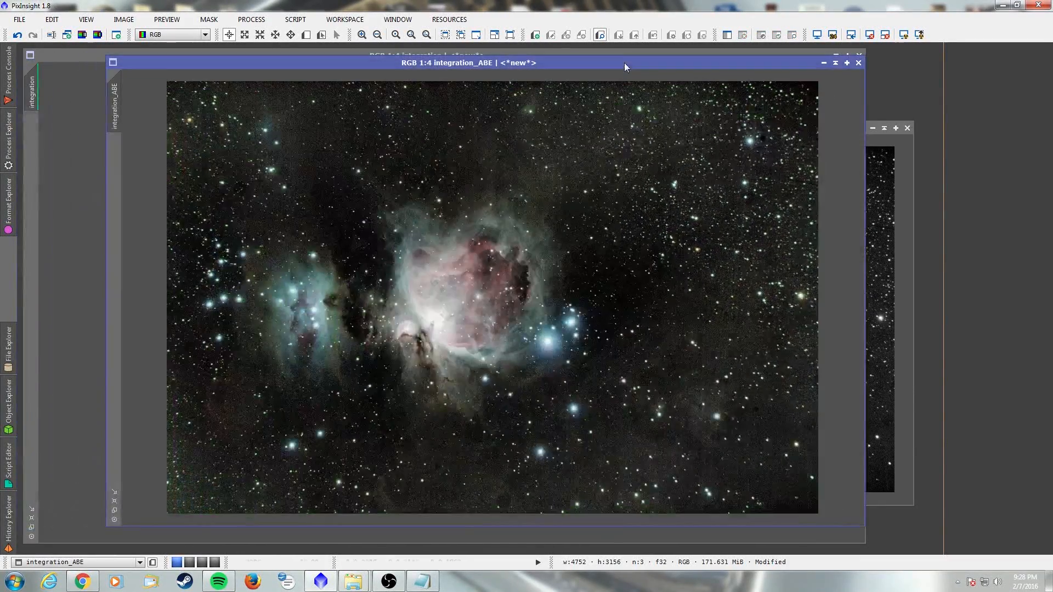
{"action": "scroll", "coordinate": [504, 308], "scroll_direction": "up", "scroll_amount": 1}
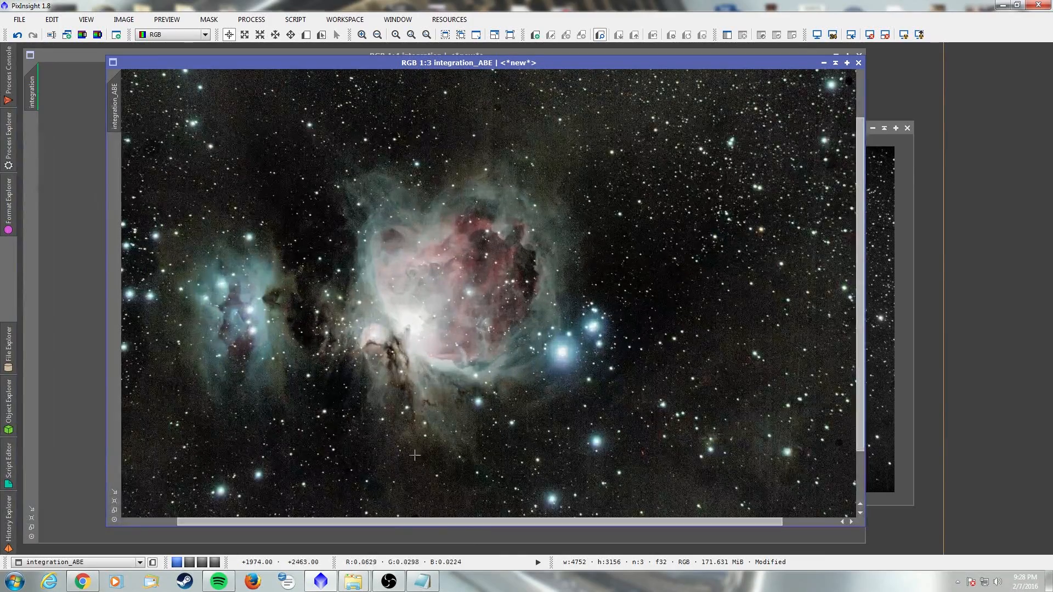
{"action": "left_click_drag", "start_coordinate": [444, 522], "coordinate": [367, 519]}
{"action": "scroll", "coordinate": [404, 340], "scroll_direction": "down", "scroll_amount": 1}
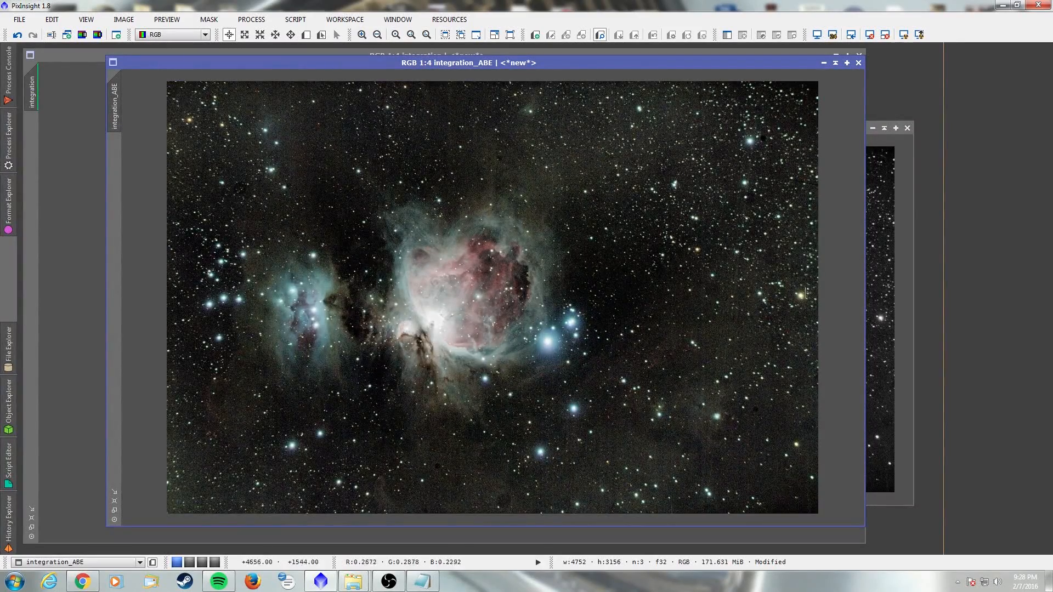
{"action": "scroll", "coordinate": [806, 293], "scroll_direction": "up", "scroll_amount": 2}
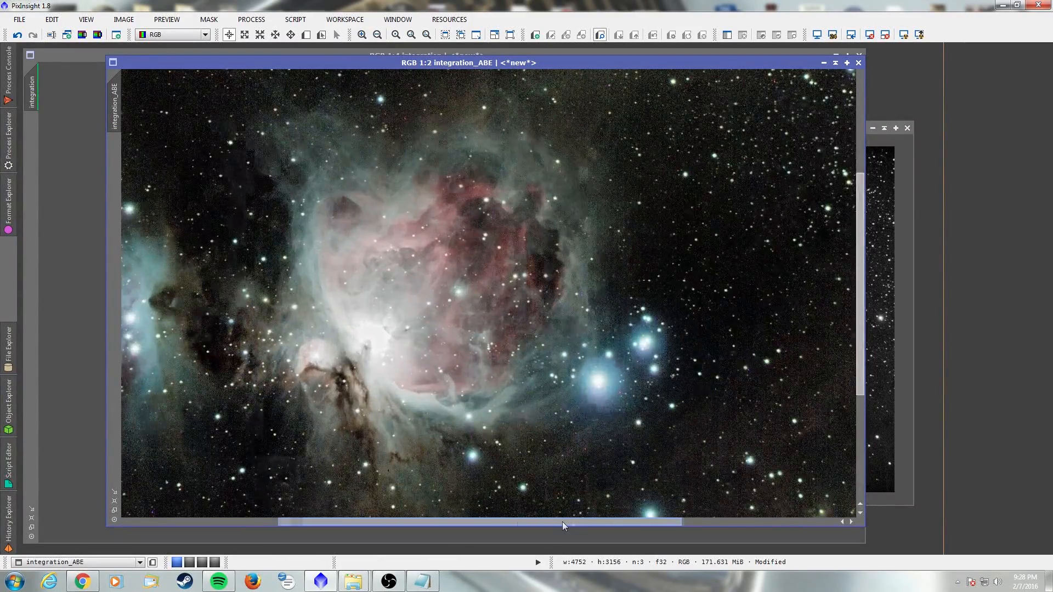
{"action": "left_click_drag", "start_coordinate": [561, 521], "coordinate": [717, 522]}
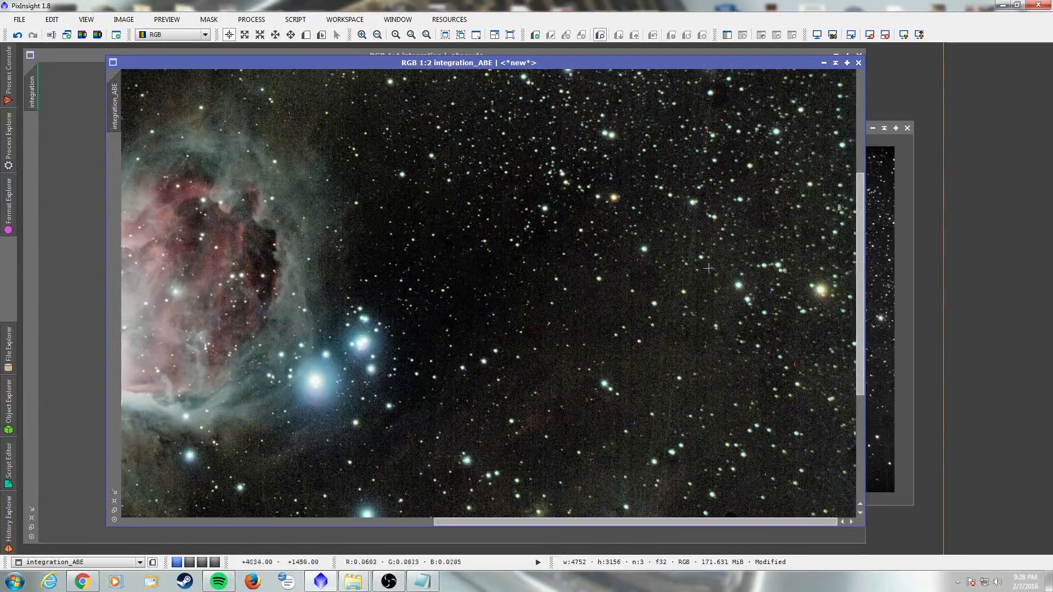
{"action": "scroll", "coordinate": [540, 282], "scroll_direction": "down", "scroll_amount": 1}
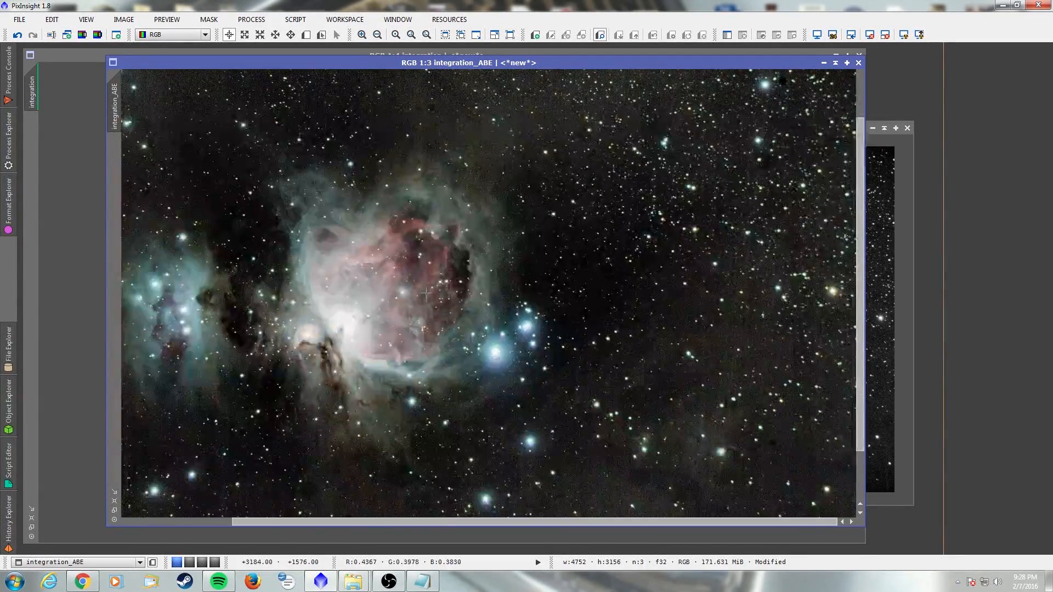
{"action": "scroll", "coordinate": [426, 293], "scroll_direction": "down", "scroll_amount": 1}
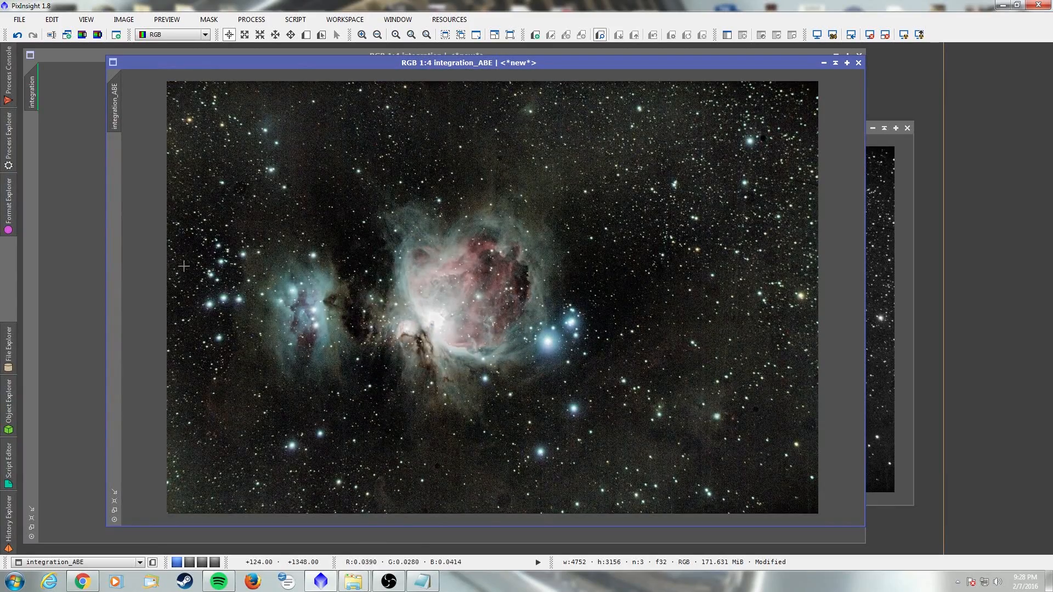